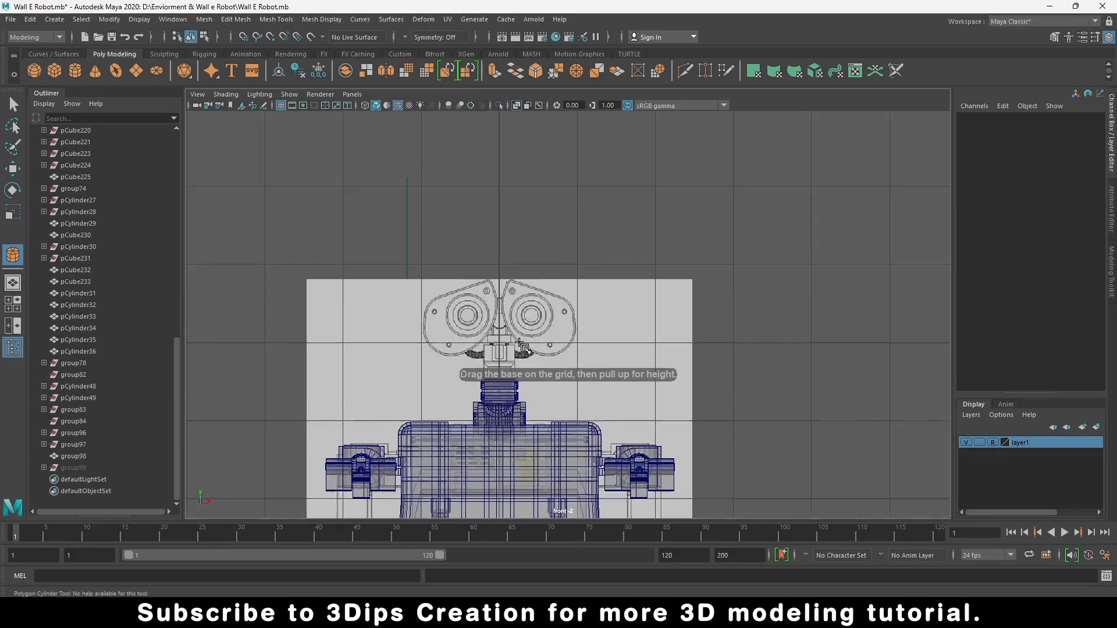
Step: Draw a polygon cylinder of radius about 0.475 over the left eye in the front reference and set its axis subdivisions to 30
left_click_drag(336, 312, 407, 315)
left_click(385, 315)
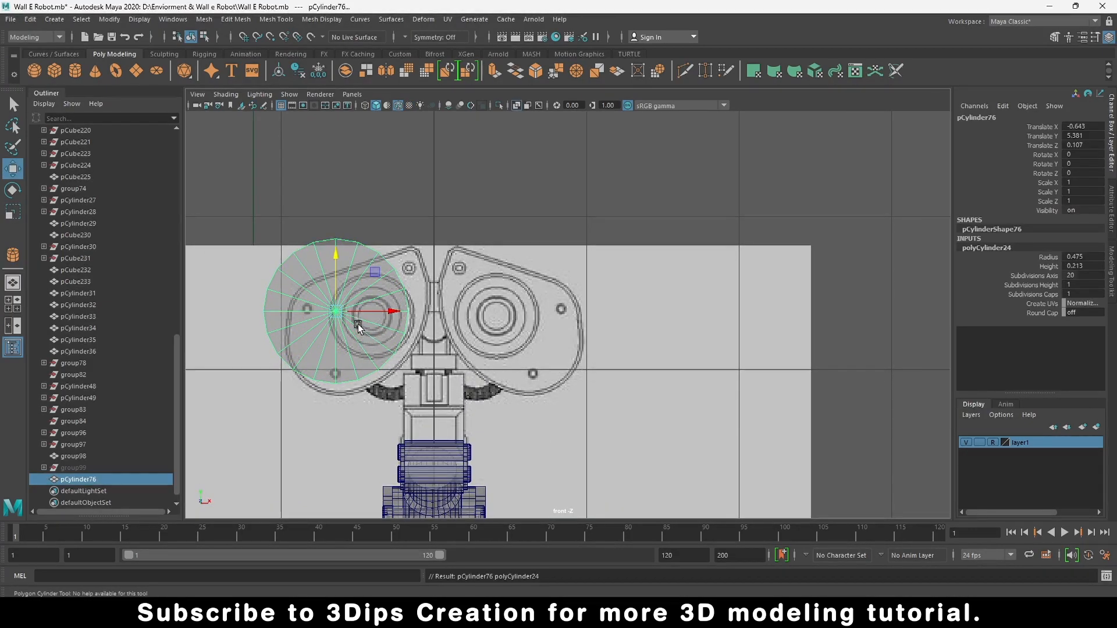
left_click_drag(333, 261, 337, 275)
left_click_drag(391, 326, 403, 326)
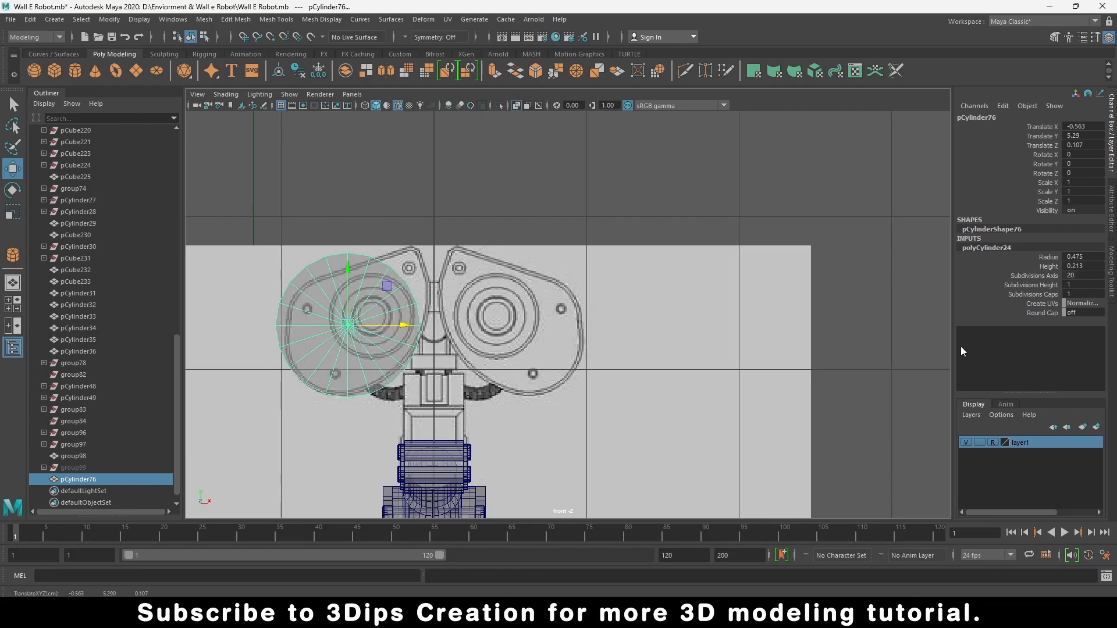
key("Return")
Step: Scale the cylinder uniformly to about 0.86 and align it with the rounded outer and lower curve of the eye outline
scroll(290, 304, "up", 2)
key("f")
left_click_drag(590, 322, 538, 328)
key("r")
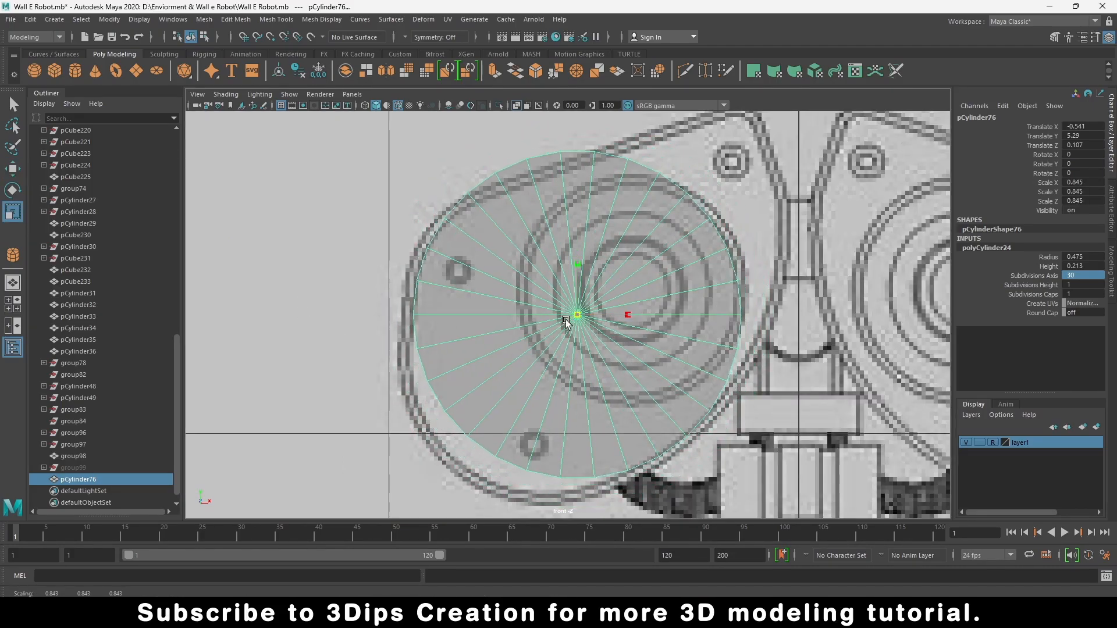
key("e")
key("w")
left_click_drag(580, 269, 579, 291)
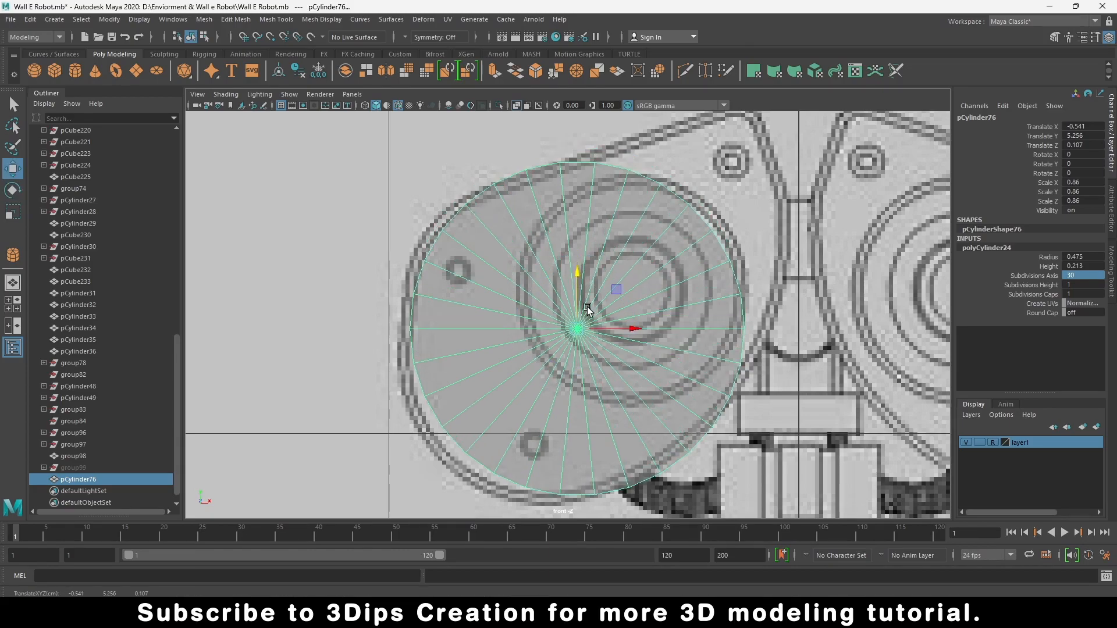
left_click_drag(632, 331, 618, 343)
left_click_drag(563, 276, 564, 282)
Step: Switch the cylinder to vertex editing and move the first rim vertex on the eye's lower outer curve onto the reference outline
right_click_drag(614, 241, 531, 256)
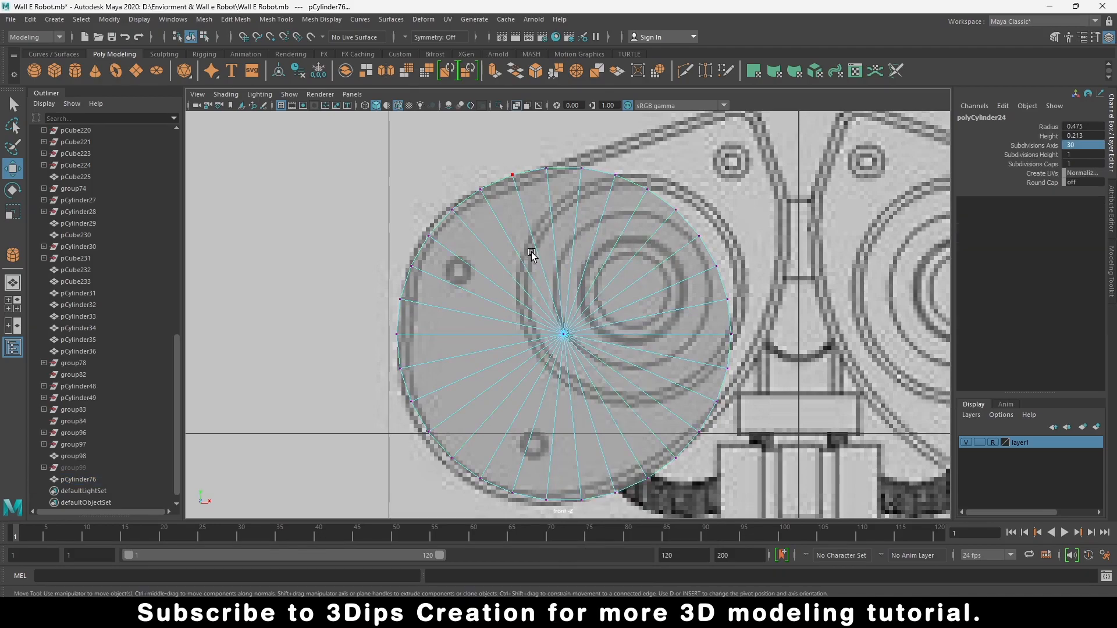
scroll(394, 318, "up", 2)
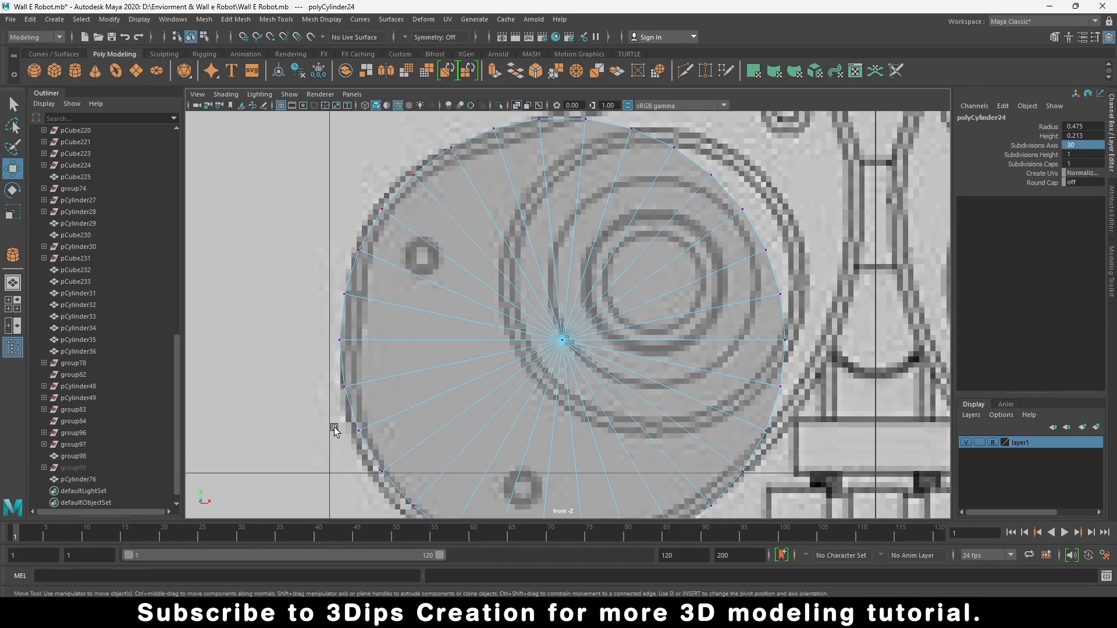
left_click_drag(334, 430, 381, 441)
key("f")
left_click_drag(630, 322, 618, 318)
left_click_drag(589, 357, 610, 379)
left_click_drag(641, 373, 625, 374)
left_click_drag(581, 329, 582, 339)
left_click_drag(631, 379, 635, 379)
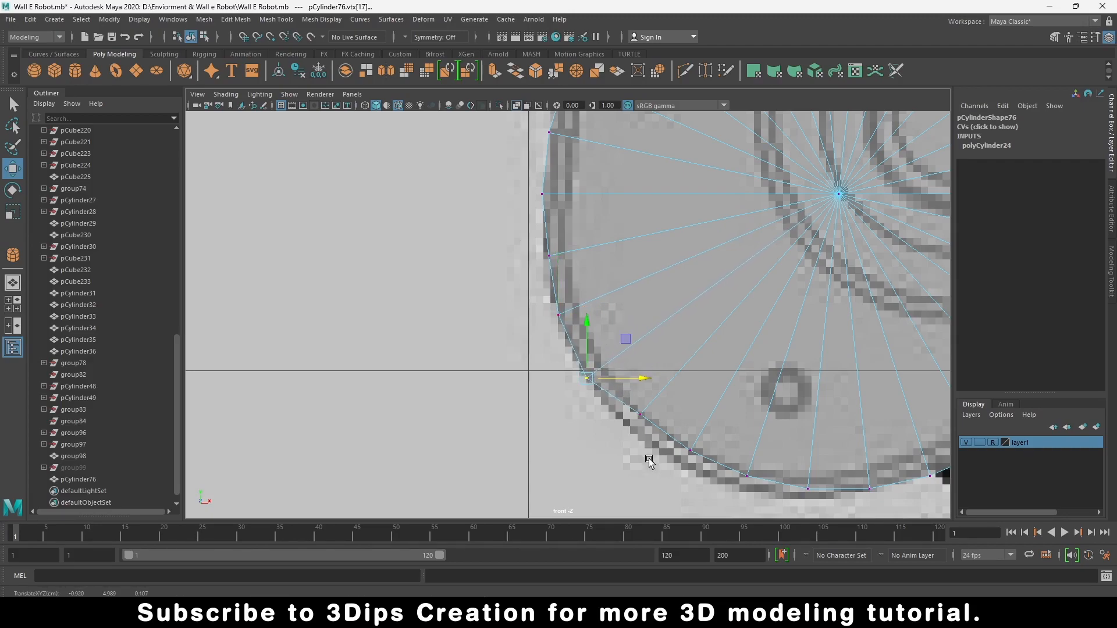
Step: Move the adjacent rim vertices along the bottom outer curve down onto the eye outline
left_click_drag(661, 445, 615, 401)
left_click_drag(641, 358, 642, 379)
left_click_drag(691, 436, 693, 417)
left_click(691, 452)
left_click_drag(748, 469, 820, 503)
left_click(747, 437)
left_click_drag(812, 434, 815, 442)
Step: Shift the rim vertices on the eye's outer side horizontally to match the reference outline
left_click_drag(528, 178, 603, 192)
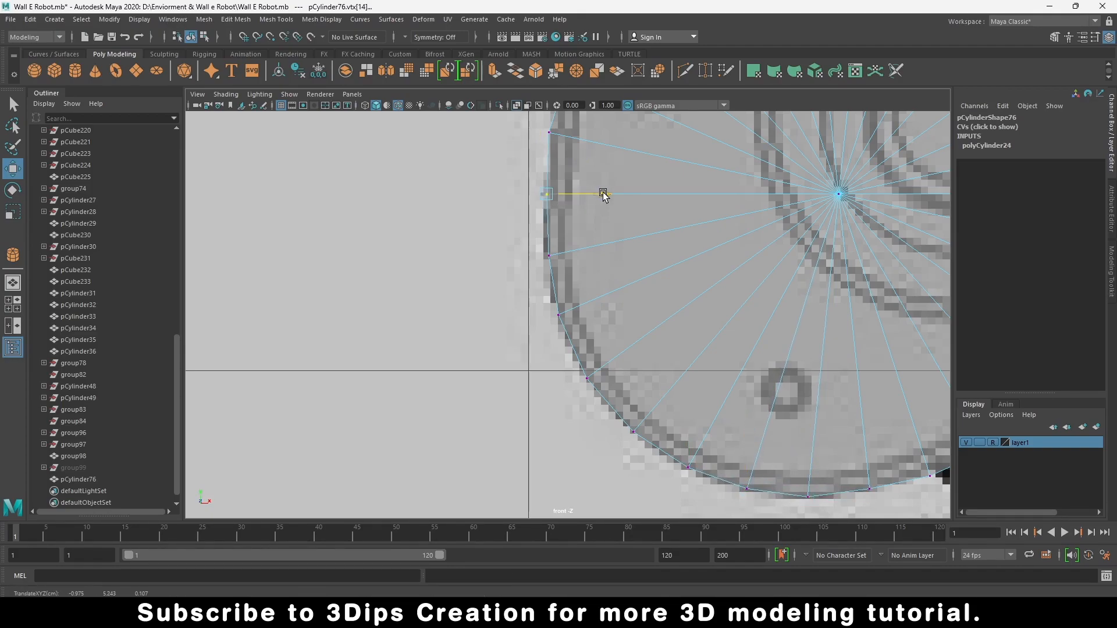
middle_click_drag(603, 193, 625, 314, "alt")
left_click_drag(544, 232, 587, 278)
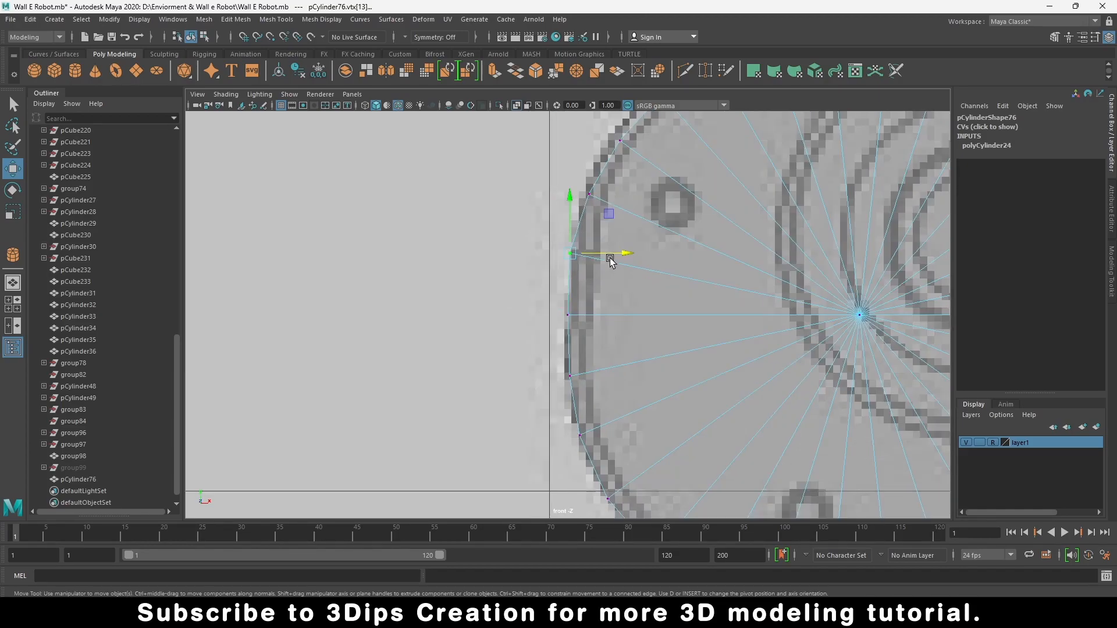
left_click_drag(572, 187, 636, 193)
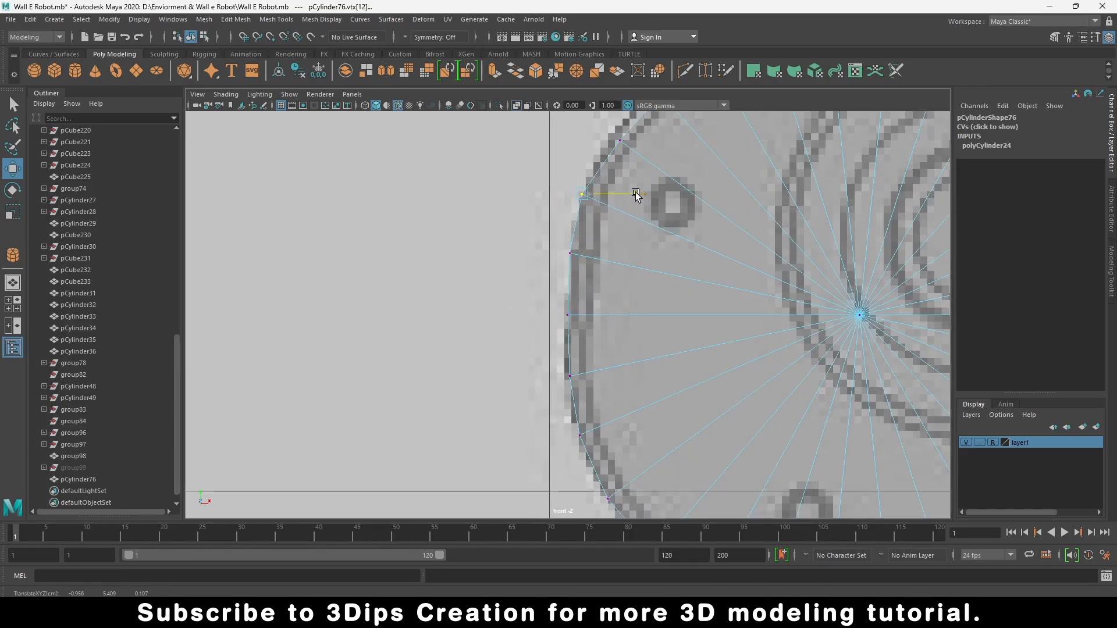
Step: Fit the rim vertices around the eye's upper outer curve to the reference outline
left_click_drag(603, 117, 634, 154)
key("f")
left_click_drag(620, 315, 609, 312)
left_click_drag(559, 259, 558, 254)
left_click_drag(608, 313, 611, 312)
left_click_drag(593, 244, 601, 222)
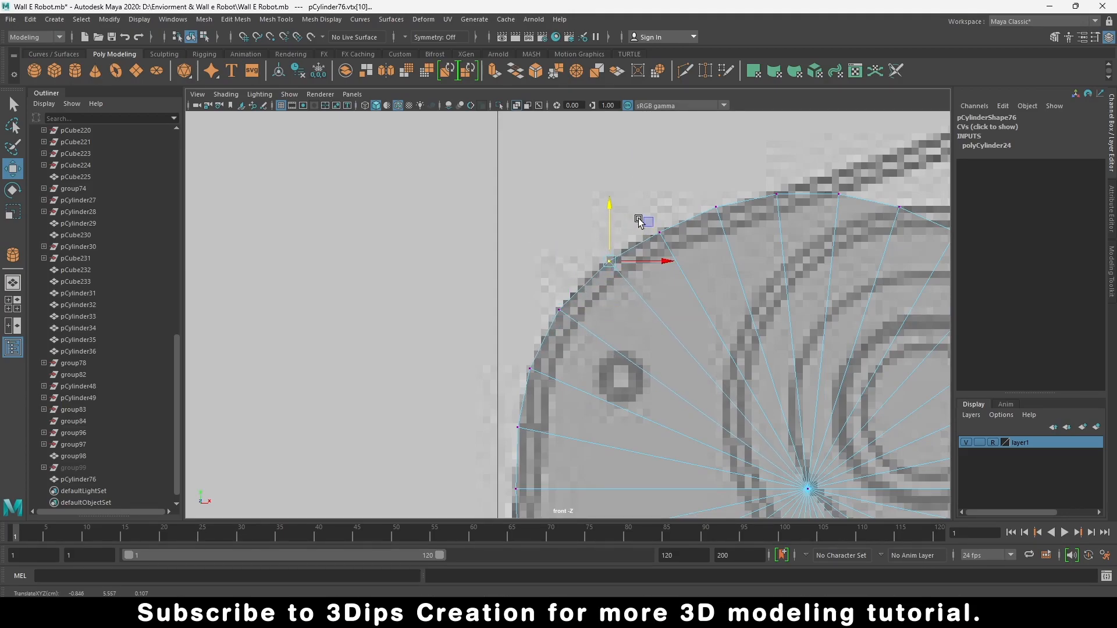
left_click(658, 233)
left_click_drag(715, 243, 711, 239)
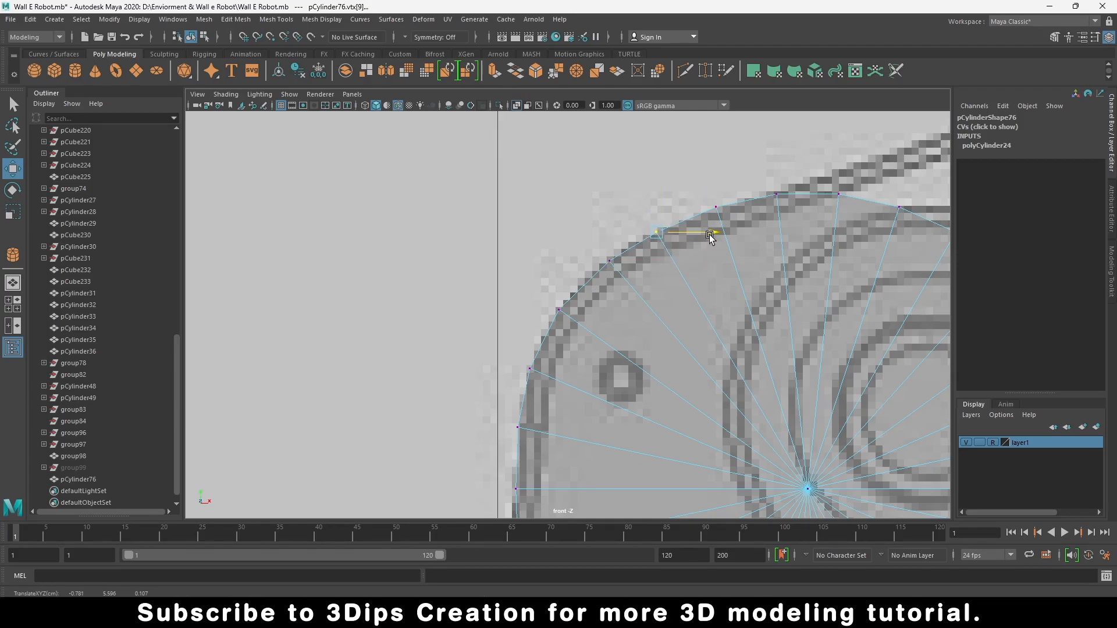
Step: Reposition the next rim vertices to follow the eye's sloping top edge toward the inner corner
left_click_drag(763, 182, 836, 214)
left_click_drag(824, 177, 907, 193)
left_click_drag(860, 150, 864, 121)
left_click_drag(757, 182, 818, 218)
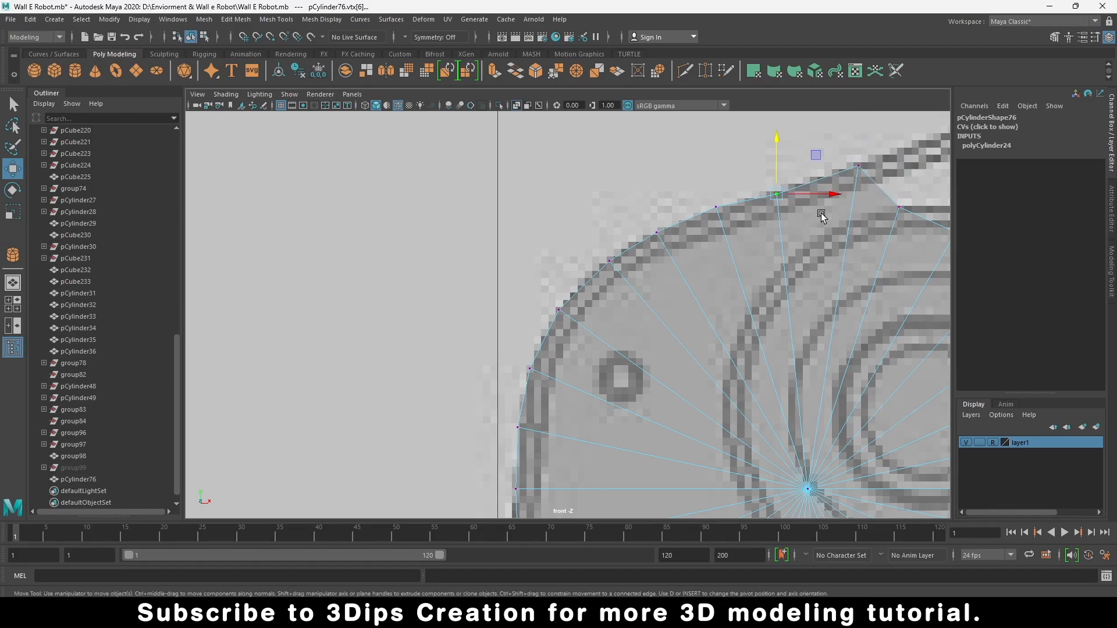
left_click_drag(778, 167, 777, 165)
left_click_drag(911, 229, 884, 189)
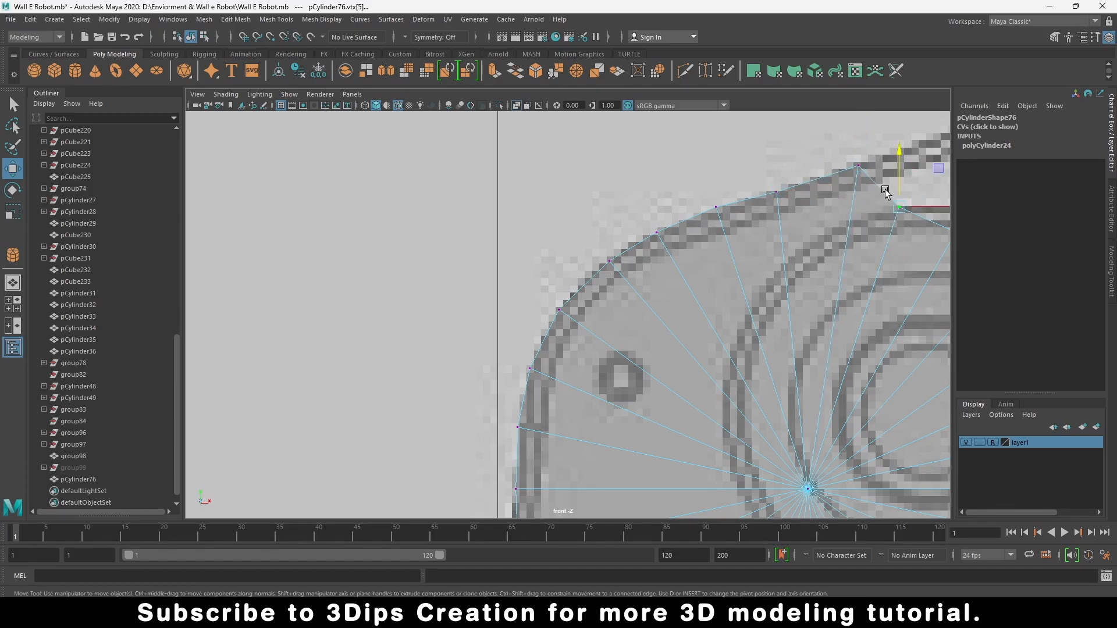
middle_click_drag(885, 195, 611, 324, "alt")
left_click_drag(618, 317, 634, 316)
left_click_drag(587, 262, 640, 206)
left_click_drag(639, 254, 661, 254)
left_click_drag(605, 208, 604, 204)
Step: Pull the remaining upper rim vertices out to the eye outline's peak at the inner top corner
left_click_drag(609, 333, 744, 465)
left_click_drag(722, 384, 804, 212)
left_click(781, 302)
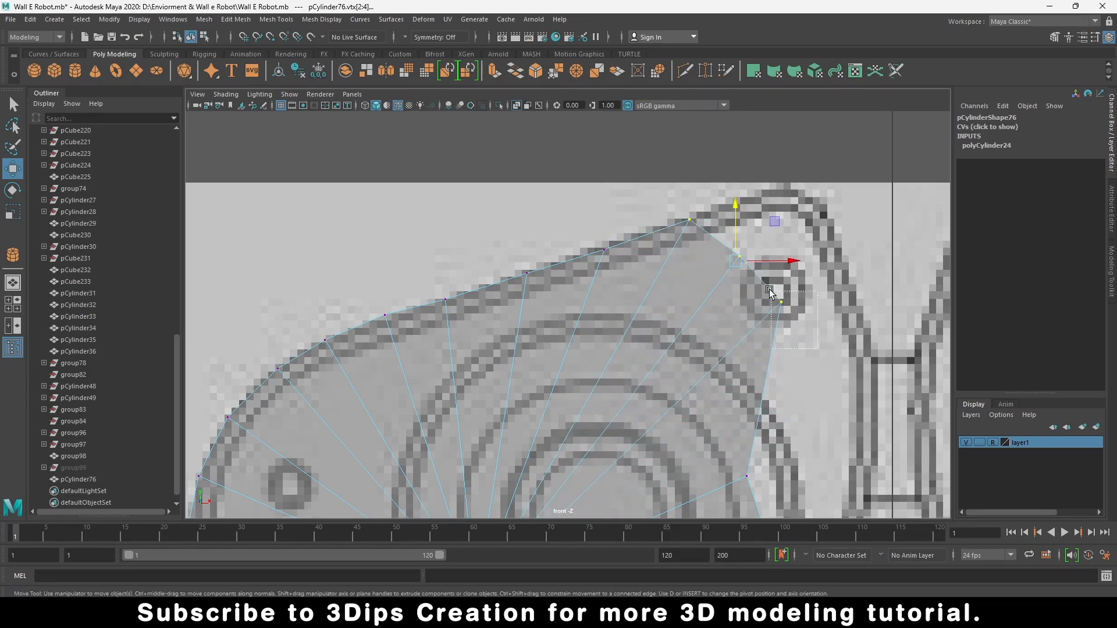
left_click_drag(825, 291, 847, 291)
left_click_drag(805, 253, 824, 224)
left_click_drag(857, 273, 873, 265)
left_click_drag(727, 242, 809, 257)
key("f")
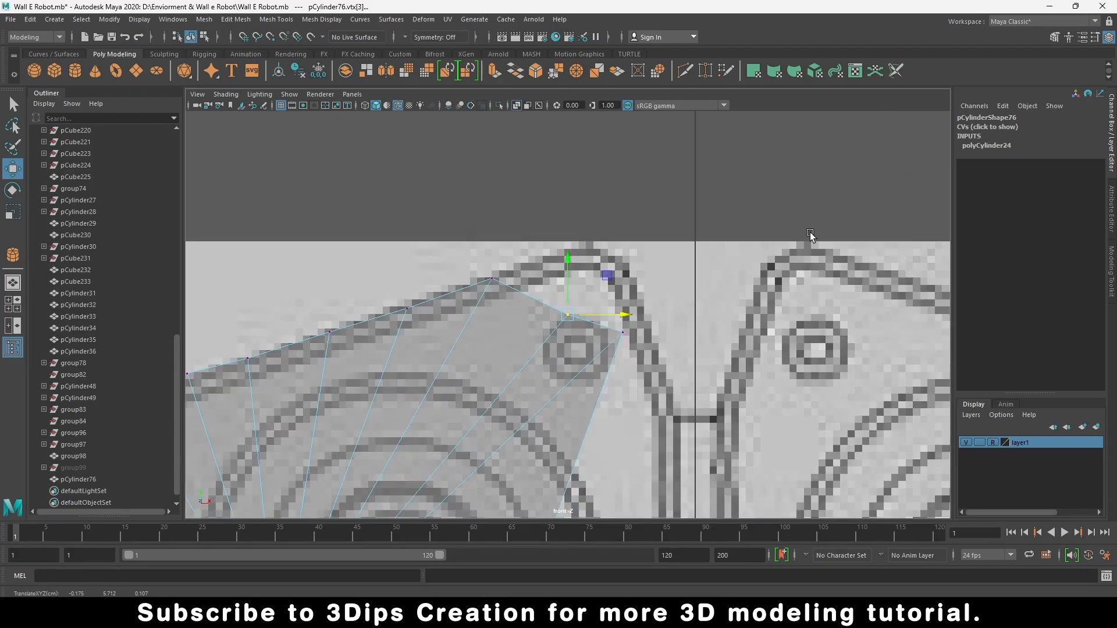
left_click_drag(555, 268, 587, 218)
left_click_drag(634, 349, 642, 208)
left_click_drag(677, 259, 653, 252)
left_click_drag(602, 223, 656, 253)
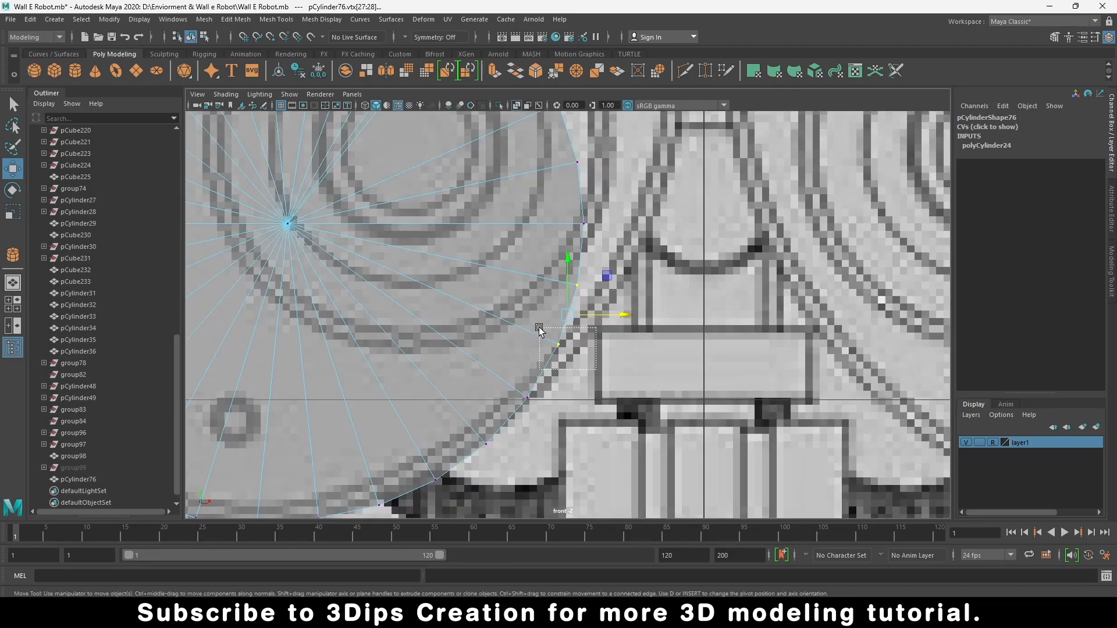
Step: Move the rim vertices on the eye's lower inner side outward onto the reference outline
left_click_drag(540, 327, 539, 328)
left_click_drag(601, 348, 624, 352)
left_click_drag(598, 299, 557, 268)
left_click_drag(632, 301, 678, 292)
left_click_drag(591, 229, 556, 208)
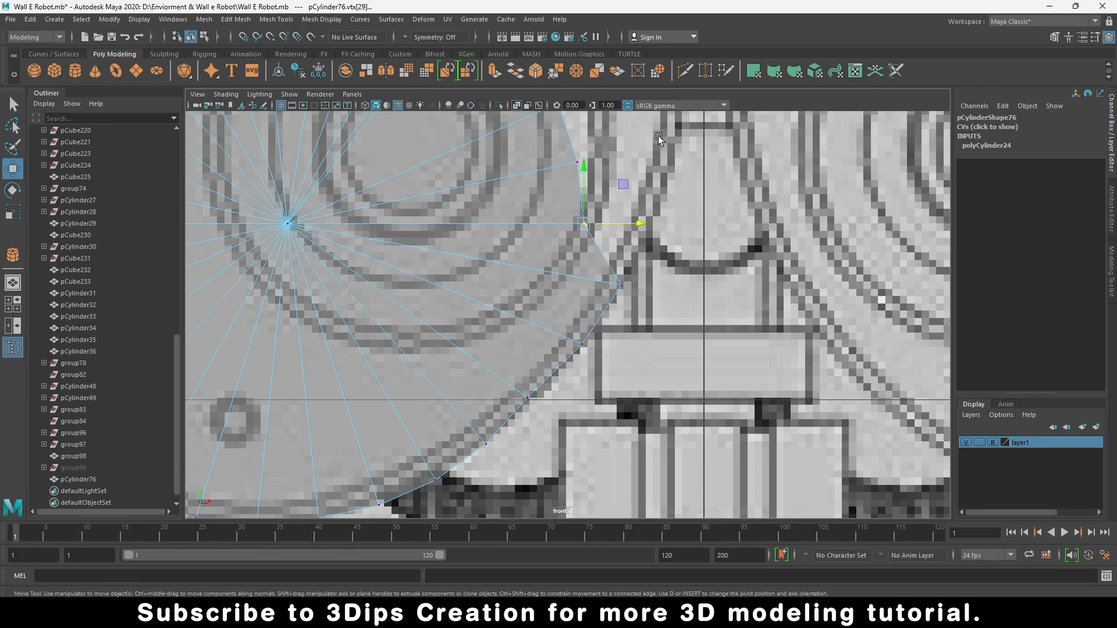
left_click_drag(637, 224, 703, 220)
left_click_drag(562, 137, 618, 184)
middle_click_drag(617, 120, 627, 272, "alt")
left_click_drag(626, 314, 718, 299)
Step: Place two inner-side rim vertices at the upper and lower ends of the bridge between the eyes
left_click_drag(501, 242, 733, 256)
left_click_drag(684, 220, 685, 155)
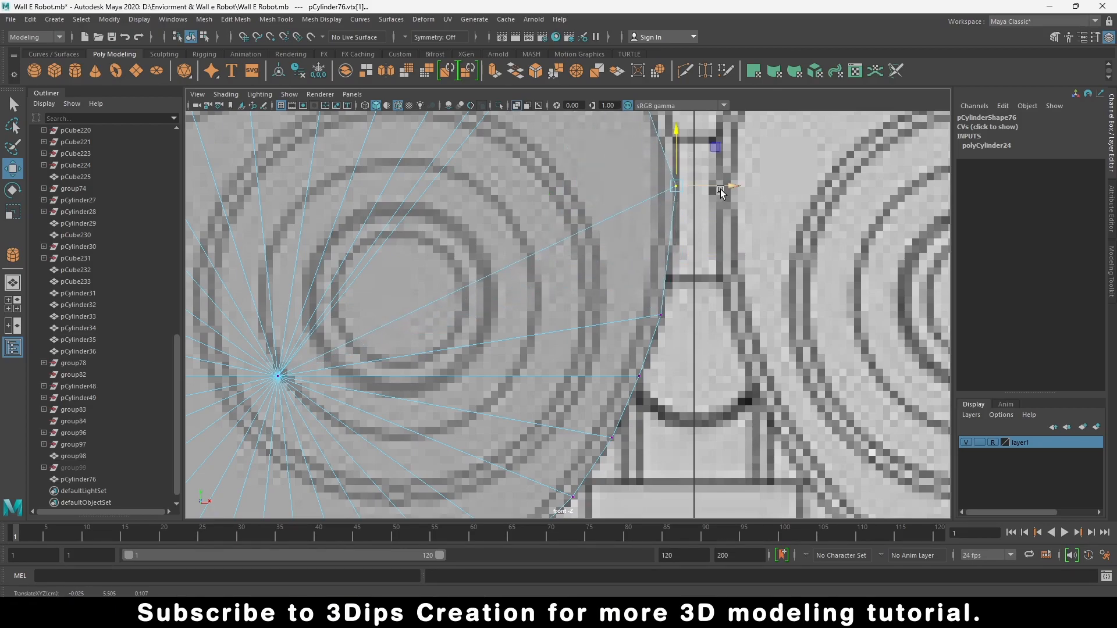
middle_click_drag(684, 155, 575, 287, "alt")
left_click_drag(575, 287, 564, 222)
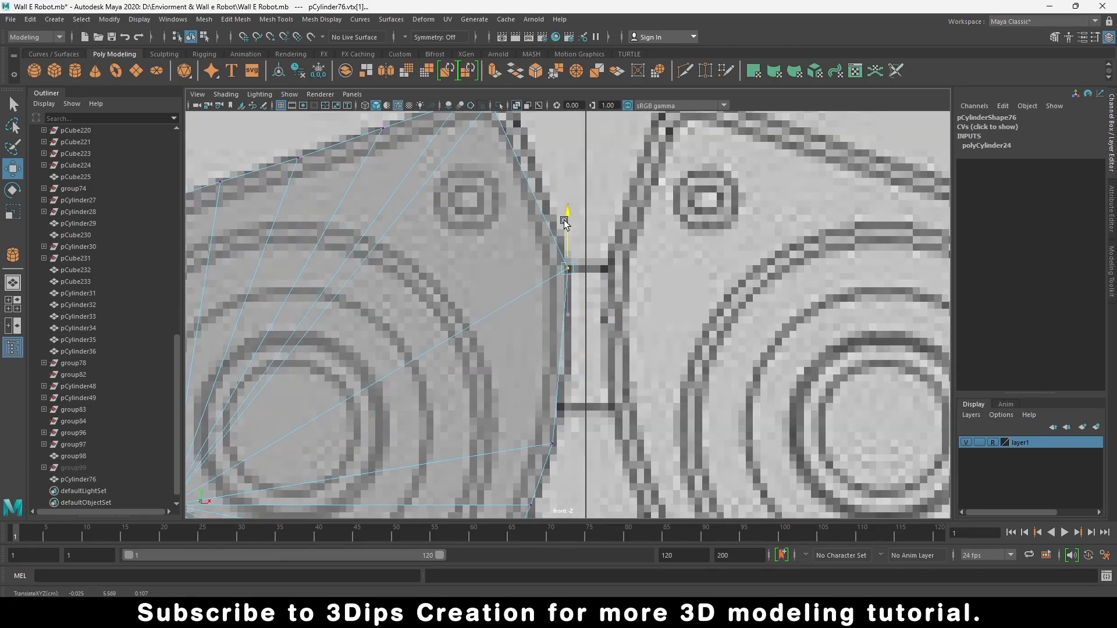
left_click_drag(534, 427, 573, 459)
left_click_drag(554, 408, 553, 350)
left_click_drag(595, 396, 605, 395)
left_click_drag(564, 349, 565, 358)
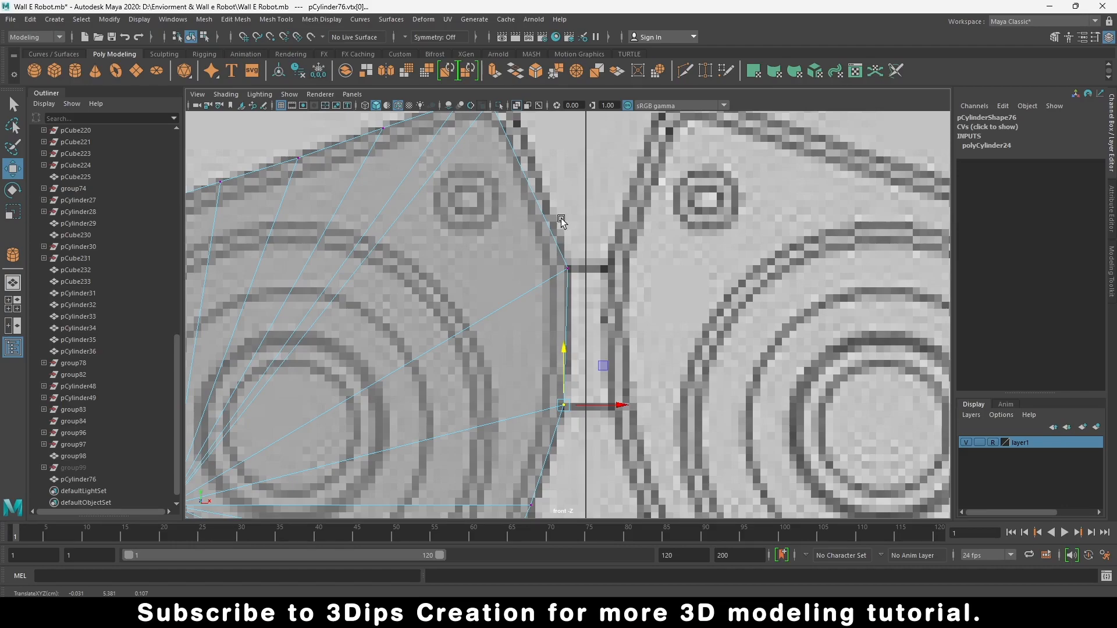
Step: Slide the two vertices before the peak along the sloping top edge to even out their spacing
left_click_drag(371, 122, 409, 149)
key("f")
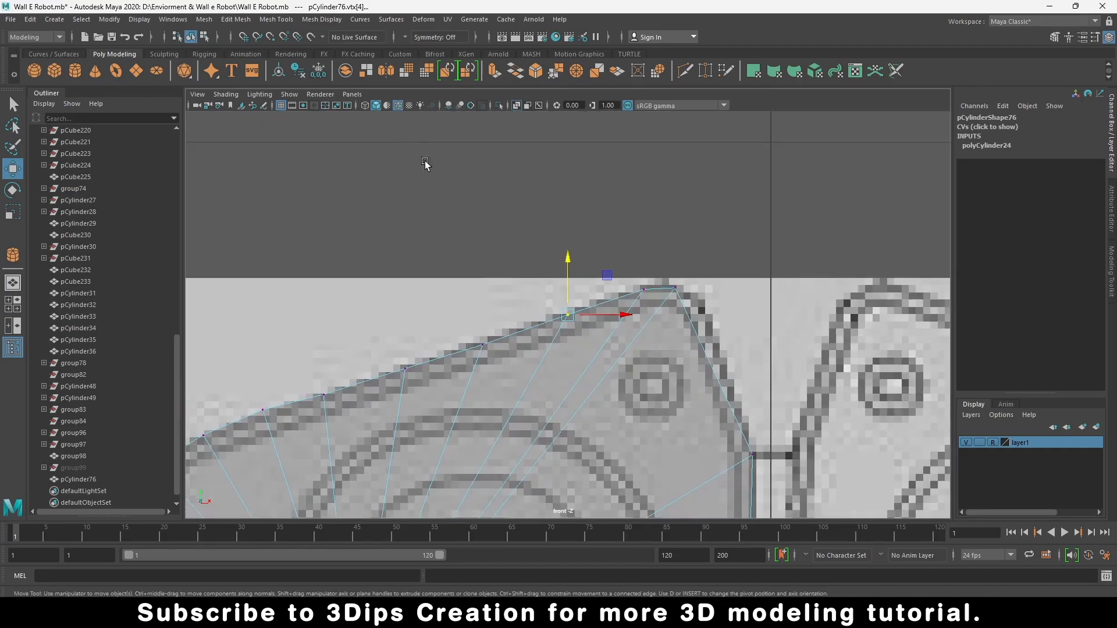
left_click_drag(618, 318, 659, 296)
left_click_drag(608, 269, 627, 251)
left_click_drag(462, 328, 564, 334)
left_click_drag(510, 300, 509, 286)
Step: Shape the inner top corner by placing one vertex on the inner slope and another at the peak
left_click_drag(663, 280, 766, 320)
left_click_drag(723, 236, 717, 281)
left_click_drag(770, 335, 764, 336)
left_click(643, 289)
left_click_drag(696, 297, 730, 297)
left_click_drag(679, 252, 678, 248)
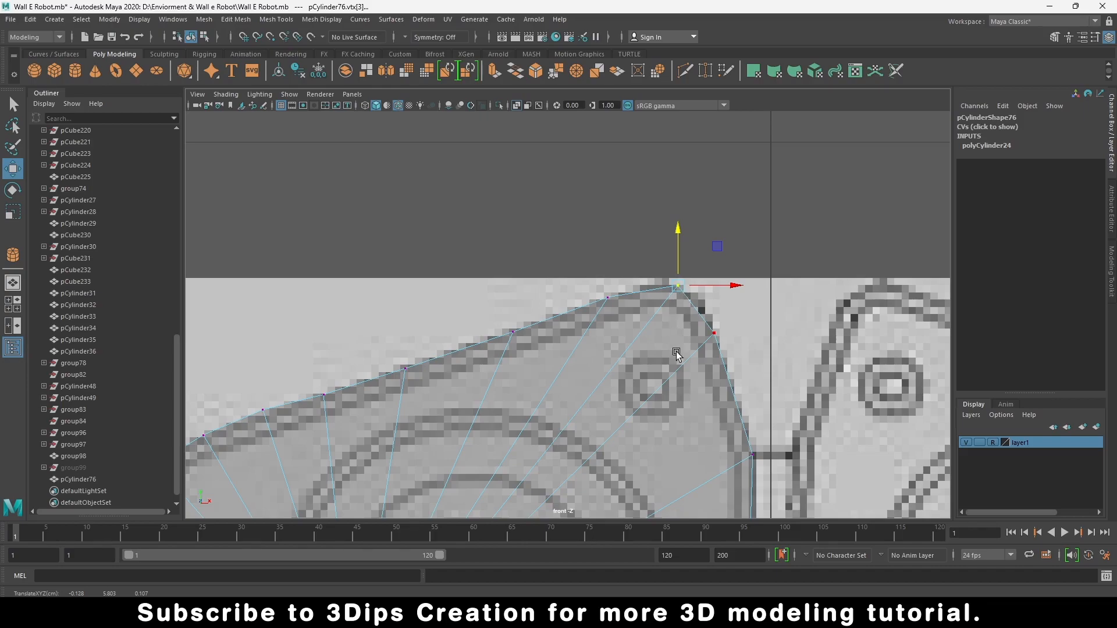
left_click_drag(736, 289, 737, 290)
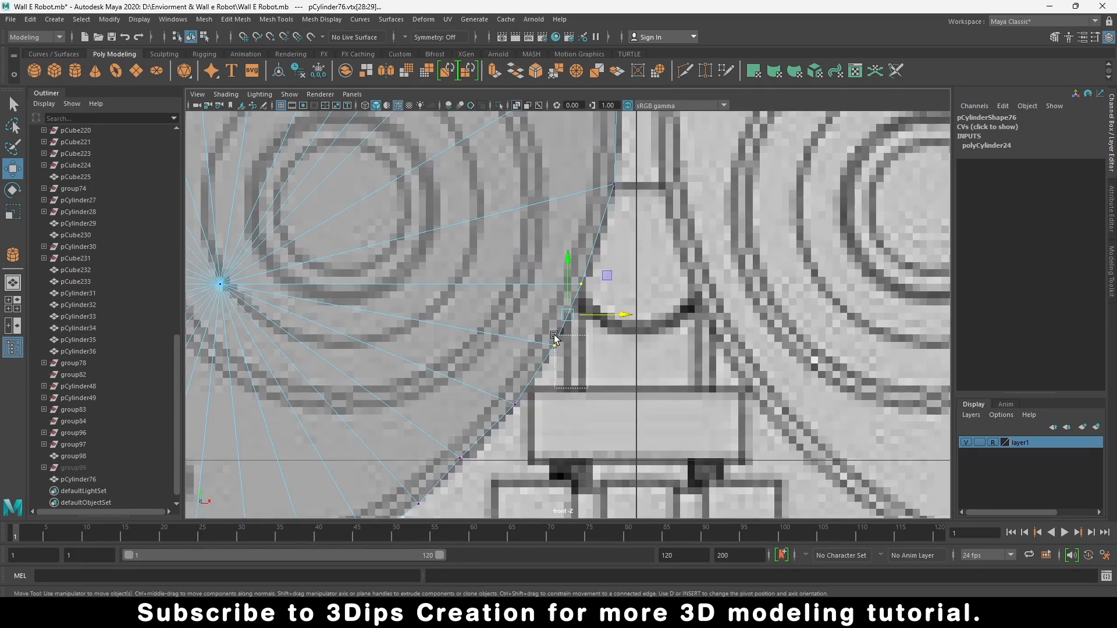
Step: Check the inner side vertices and fine-tune those along the bottom inner curve against the eye outline
left_click_drag(554, 337, 554, 336)
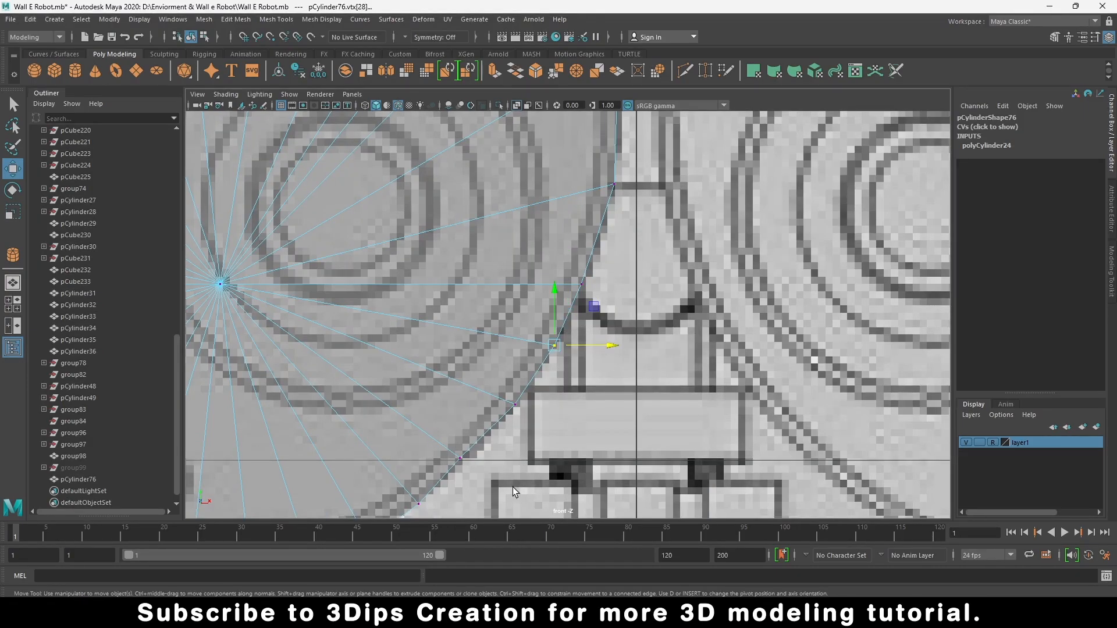
left_click_drag(447, 440, 447, 438)
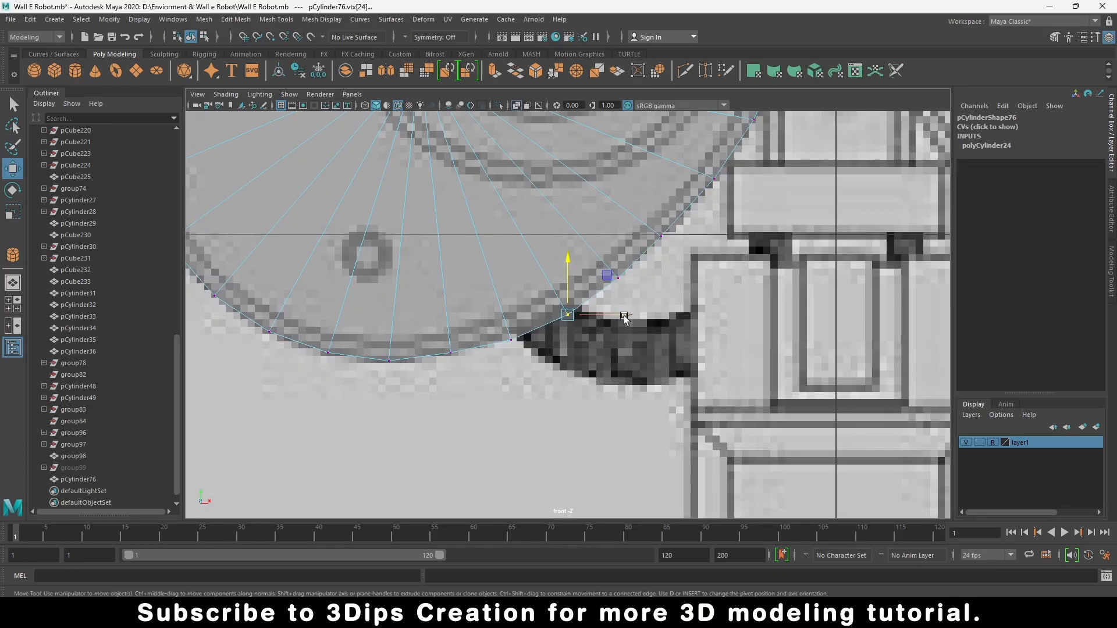
left_click_drag(624, 316, 617, 316)
left_click_drag(564, 261, 562, 259)
left_click_drag(517, 364, 513, 308)
left_click_drag(567, 337, 562, 337)
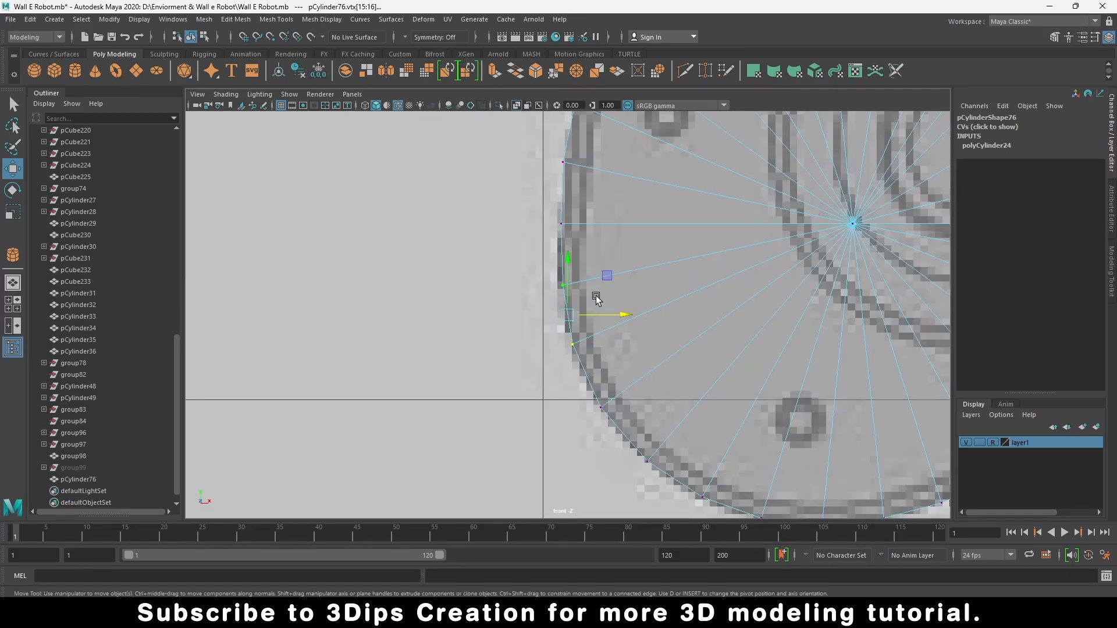
right_click_drag(596, 295, 346, 333, "alt")
Step: Return the eye shape to object mode and set its cap subdivisions to 0
right_click_drag(636, 250, 692, 268, "alt")
left_click(666, 218)
left_click(661, 294)
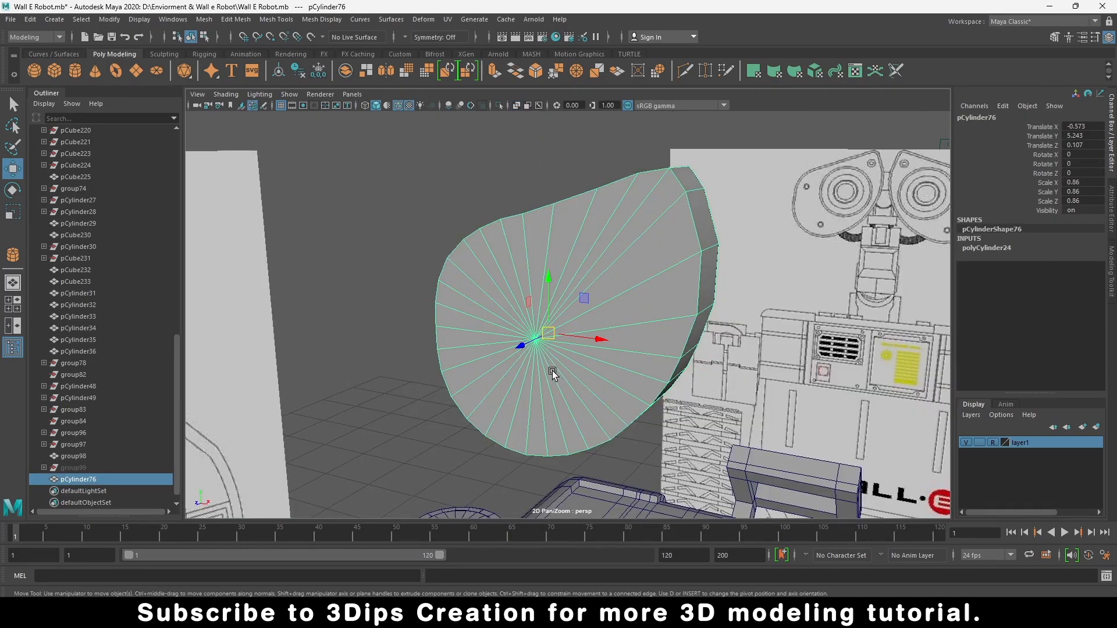
left_click_drag(553, 374, 581, 391, "alt")
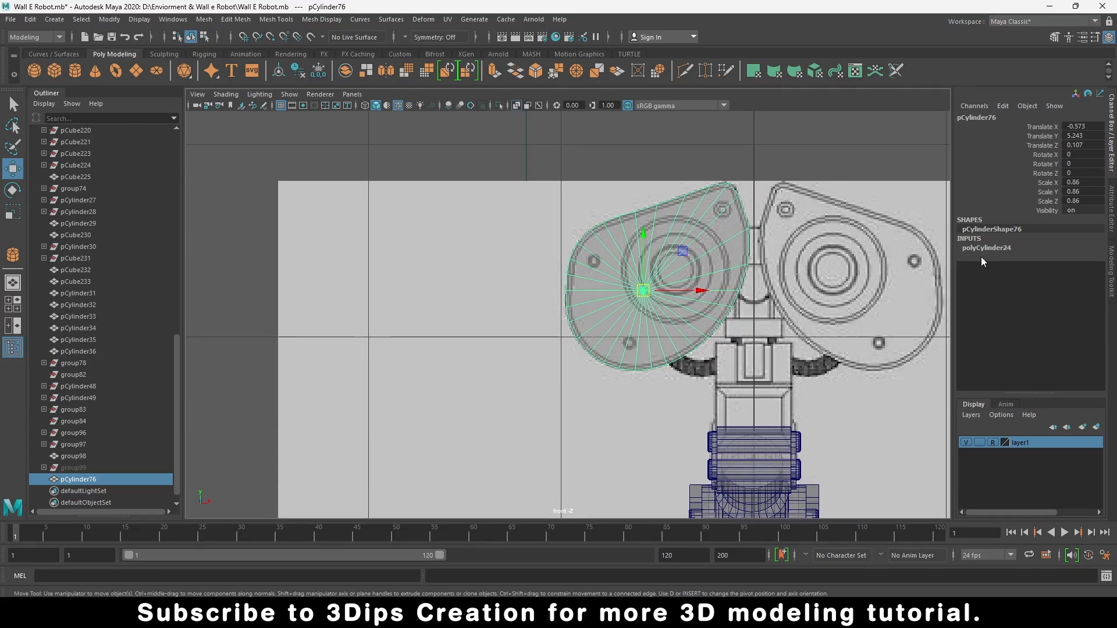
left_click(986, 247)
left_click_drag(1079, 292, 1071, 292, "ctrl")
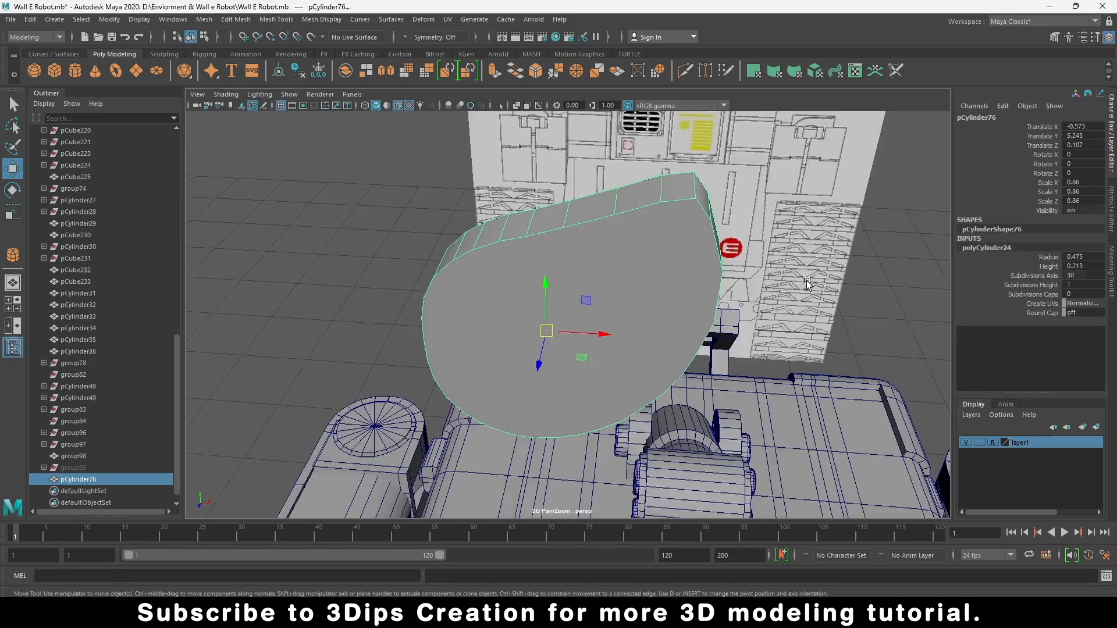
Step: Bevel the depth edge at the eye shape's top peak with fraction 0.8 and 4 segments
left_click_drag(582, 326, 692, 296, "alt")
right_click_drag(650, 217, 650, 185)
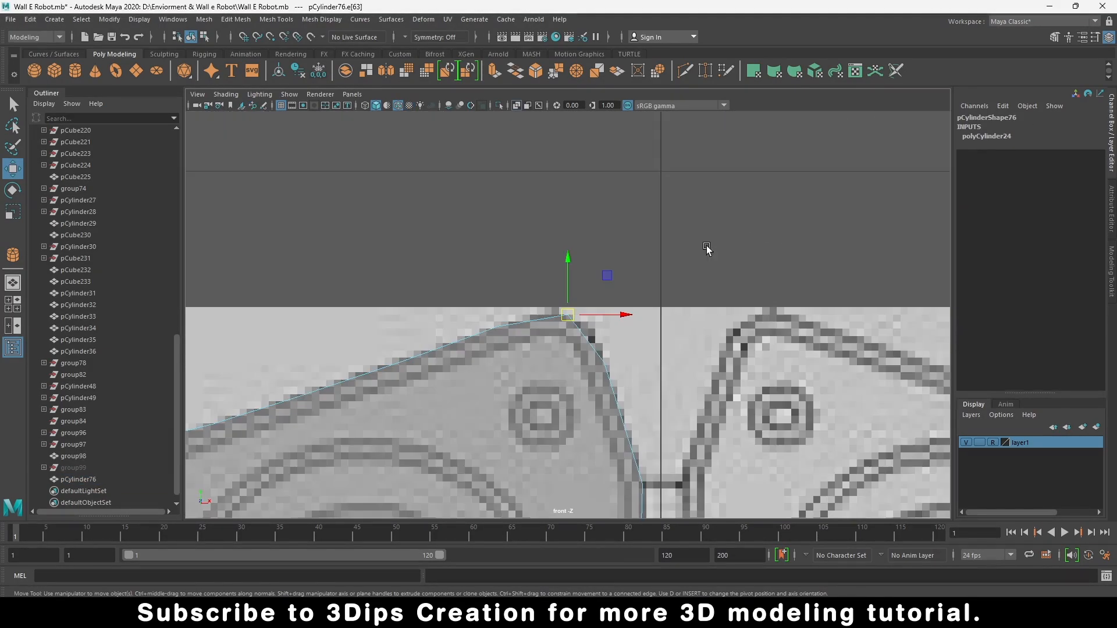
left_click(536, 70)
left_click_drag(360, 342, 389, 348)
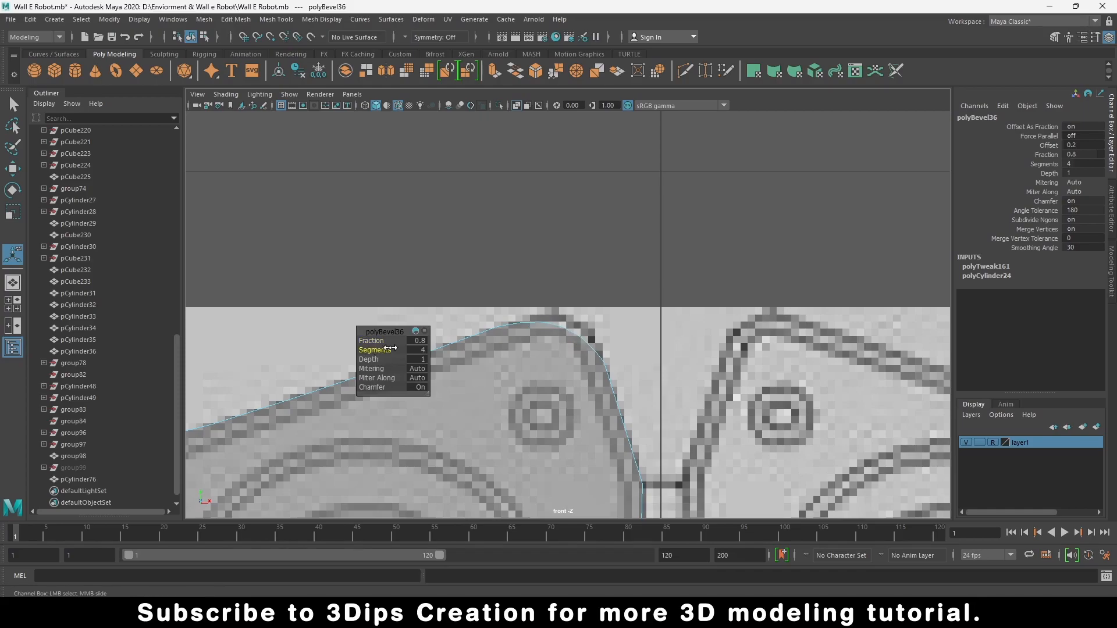
key("w")
Step: Select the eye shape and switch it to vertex editing
left_click(566, 323)
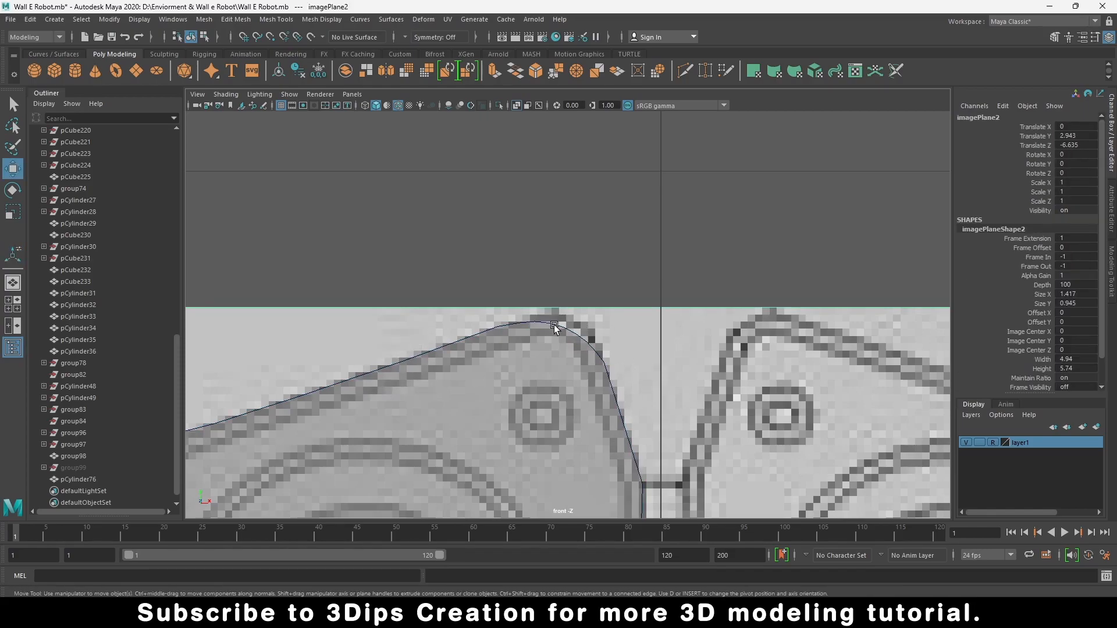
left_click(553, 345)
right_click_drag(554, 348, 526, 298)
left_click_drag(537, 312, 591, 348)
left_click_drag(561, 285, 565, 279)
left_click_drag(608, 331, 615, 331)
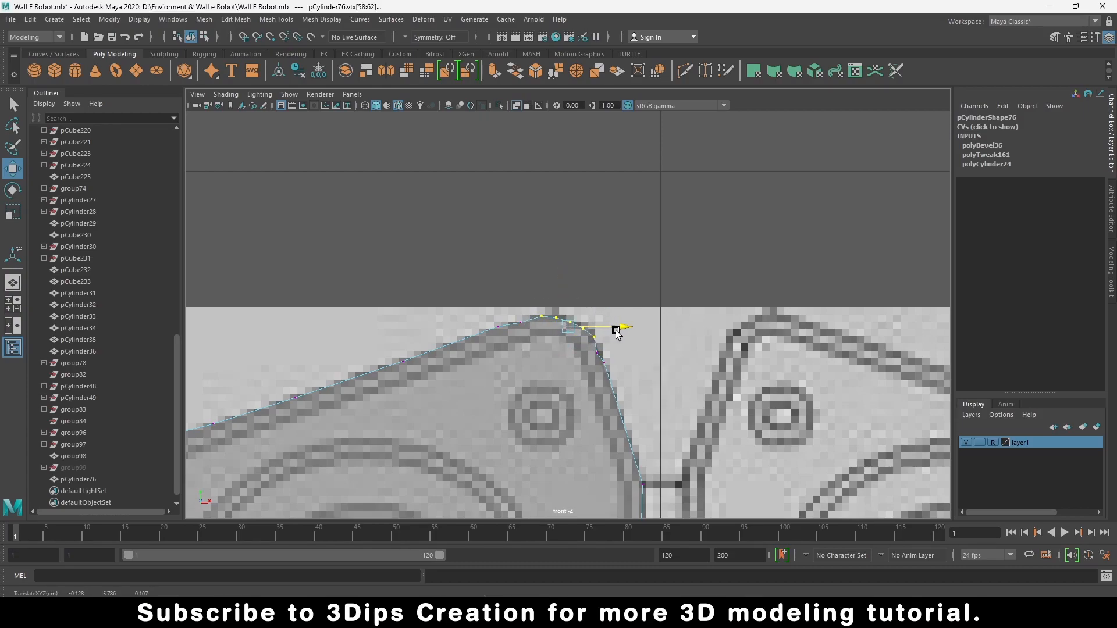
key("ctrl+z")
key("ctrl+z")
Step: Move the beveled corner's vertices up and toward the inner side so the rounded peak matches the reference outline
left_click_drag(516, 305, 602, 357)
left_click_drag(559, 286, 559, 279)
left_click_drag(615, 331, 617, 331)
left_click_drag(569, 298, 568, 291)
left_click(604, 346)
left_click_drag(608, 348, 660, 348)
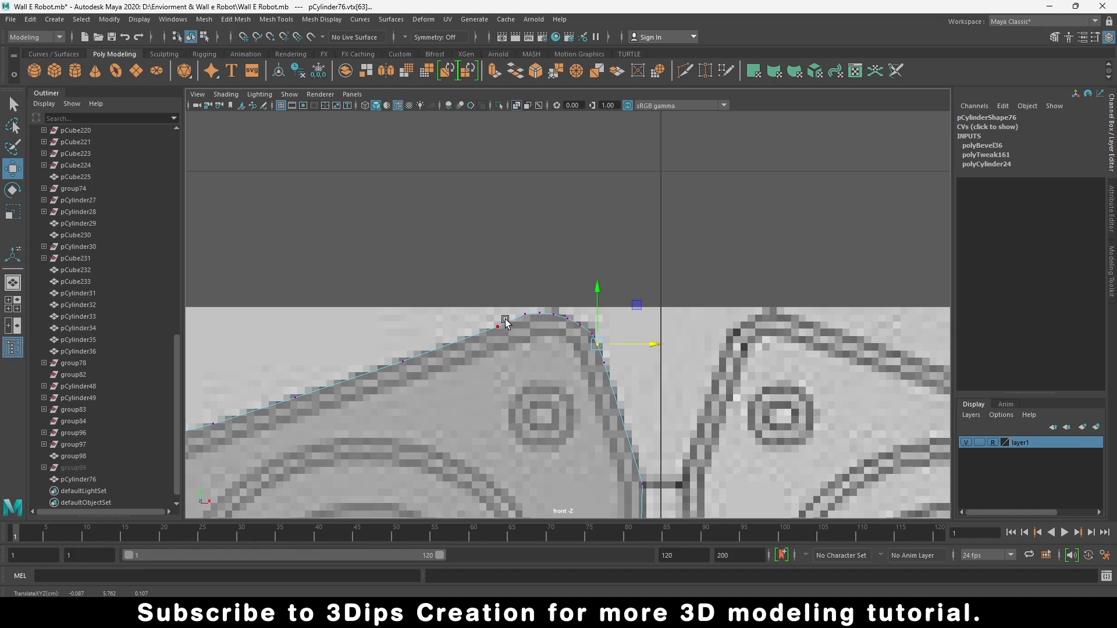
Step: Adjust the vertices along the rounded peak of the eye shape to follow the reference outline
left_click_drag(514, 306, 530, 326)
left_click_drag(525, 257, 523, 262)
scroll(598, 323, "up", 5)
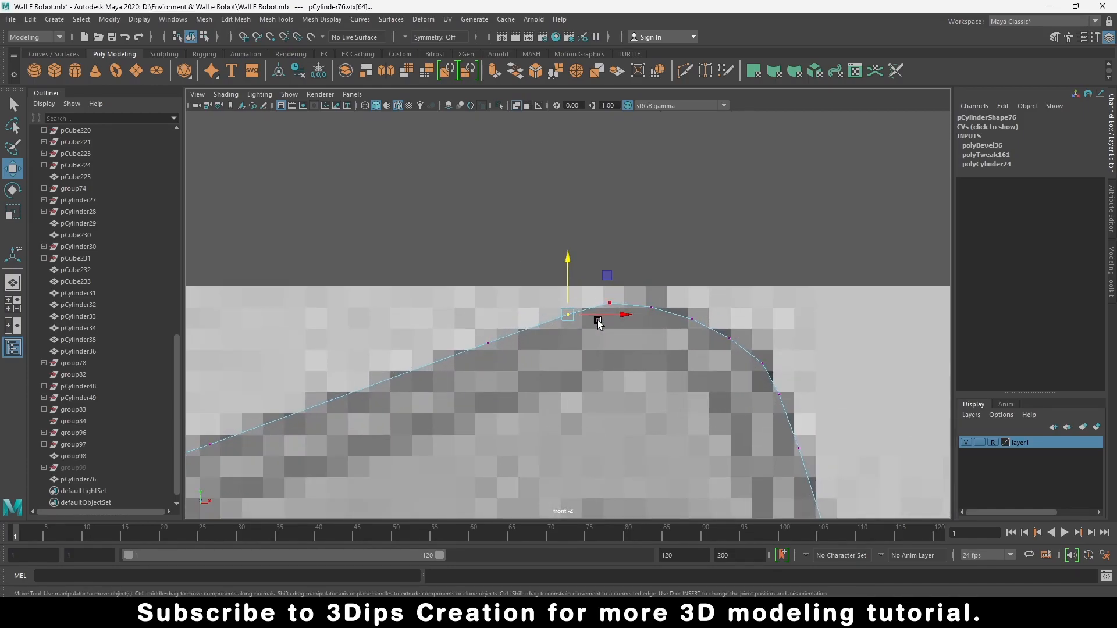
left_click(610, 302)
left_click_drag(609, 259, 610, 251)
Step: Extrude the eye shape's front face and scale it inward to the inner outline in the reference
scroll(582, 309, "down", 10)
right_click_drag(544, 356, 544, 327)
left_click(509, 398)
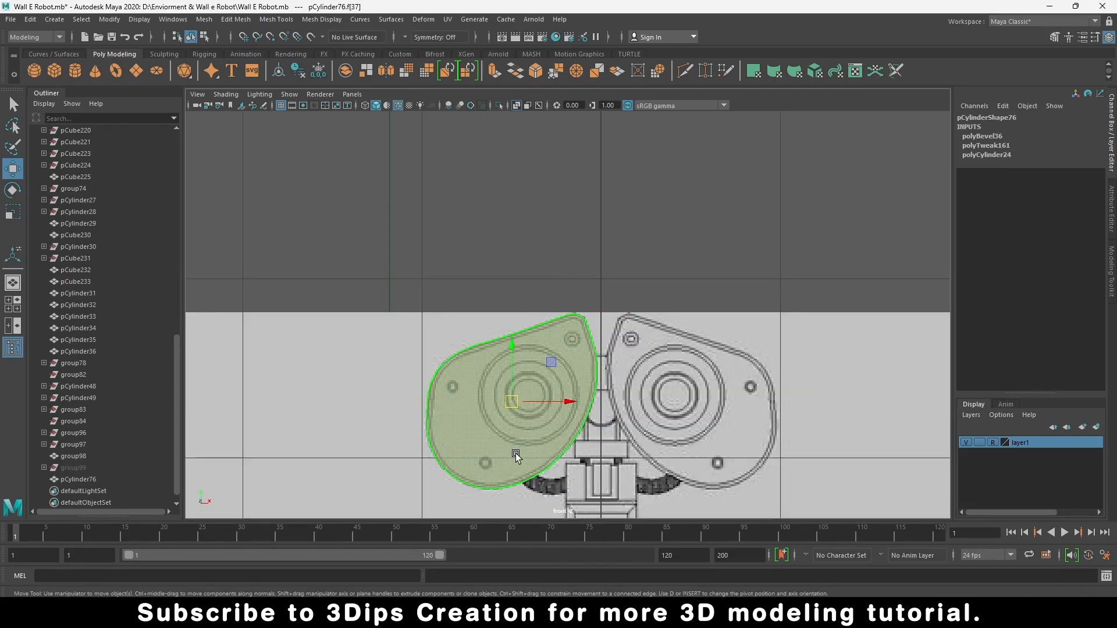
scroll(501, 436, "up", 5)
key("r")
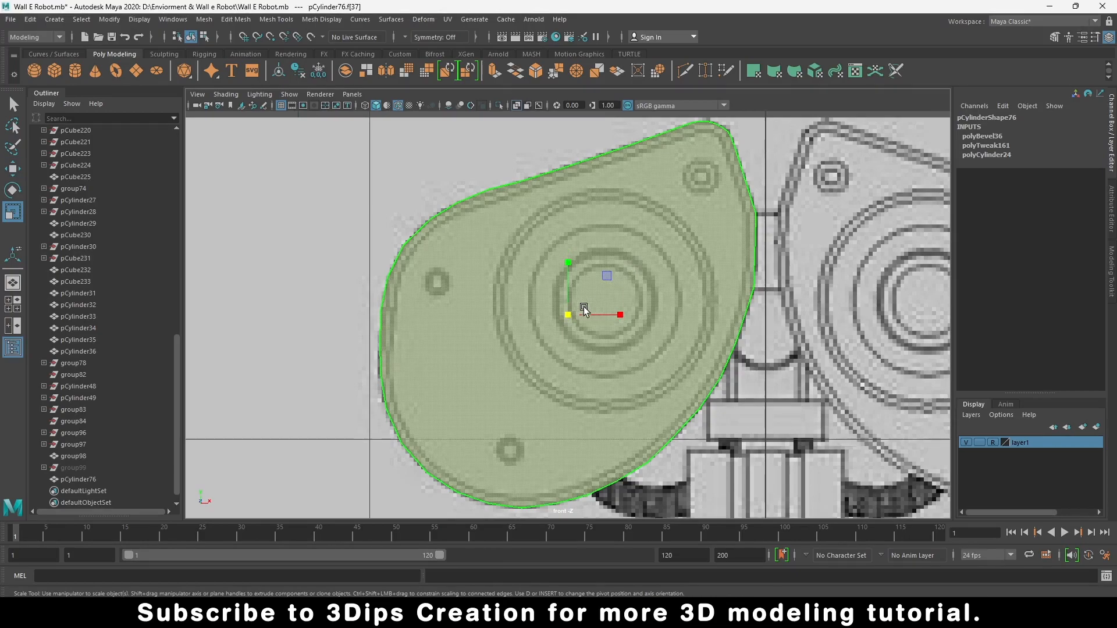
key("ctrl+e")
left_click_drag(568, 318, 554, 327)
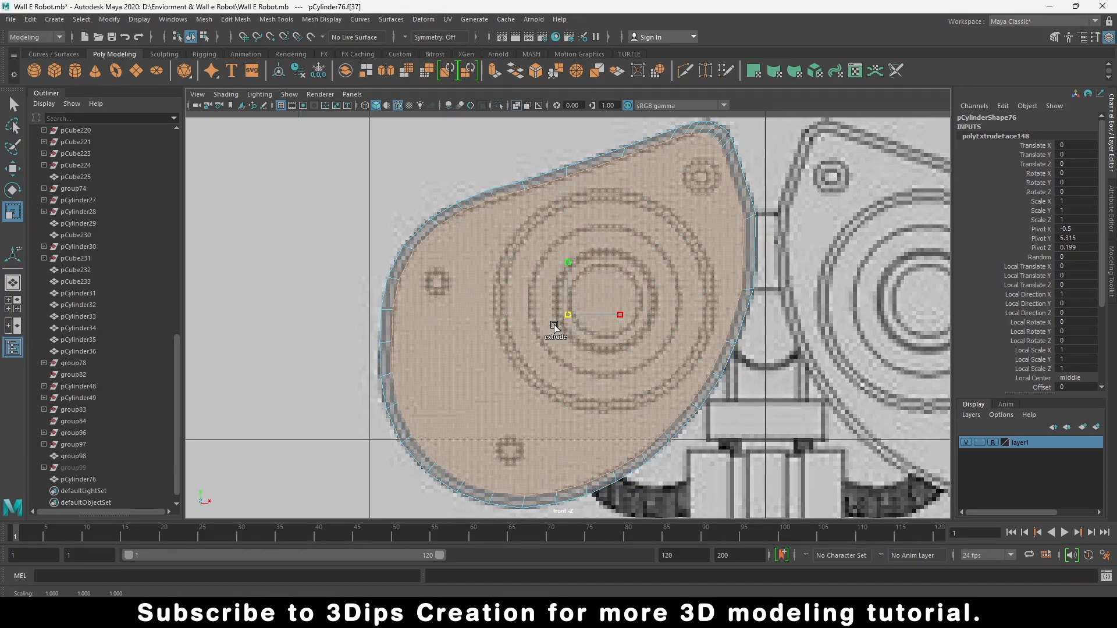
Step: Extrude the inset front face again, push it into the housing to form a recess, and return to object mode
key("w")
key("space")
key("space")
left_click_drag(517, 345, 527, 335, "shift")
left_click_drag(548, 384, 590, 368, "alt")
left_click_drag(535, 331, 564, 373)
key("w")
right_click_drag(639, 225, 654, 219)
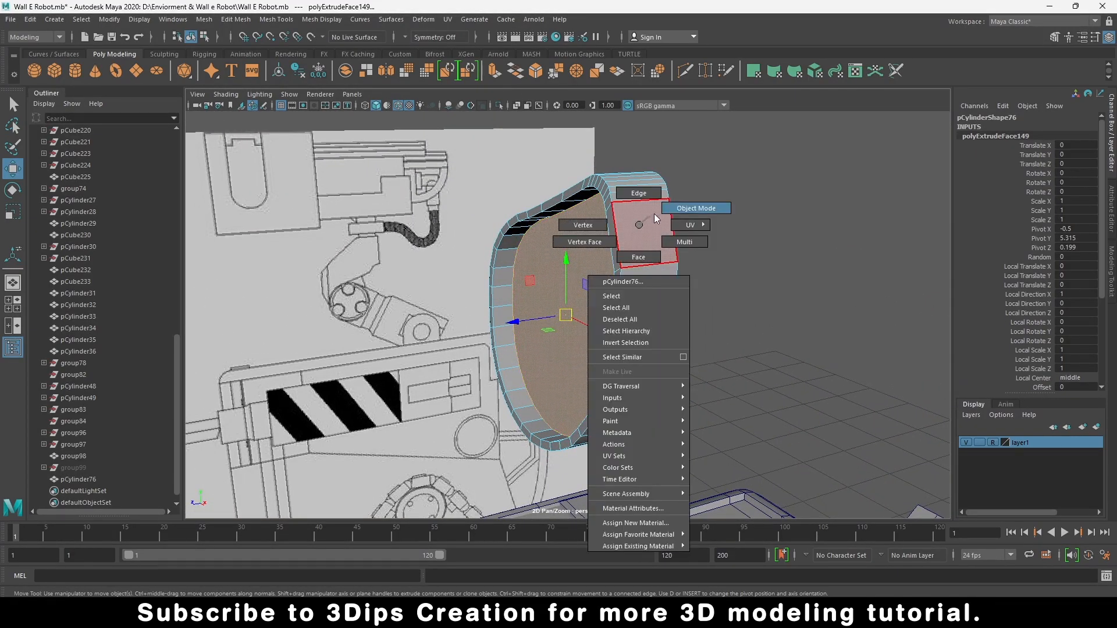
right_click_drag(654, 219, 657, 216)
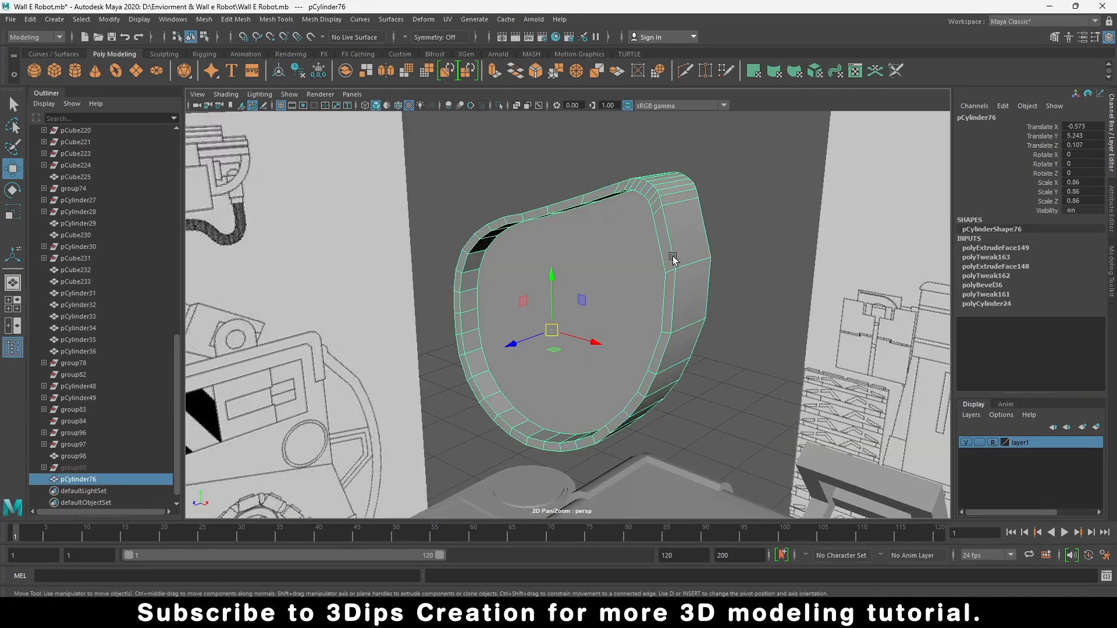
Step: Bevel the edge loops of the housing's front rim with fraction 0.8 and 4 segments
right_click_drag(672, 256, 676, 281)
left_click(668, 255)
double_click(669, 285, "shift")
left_click(540, 76)
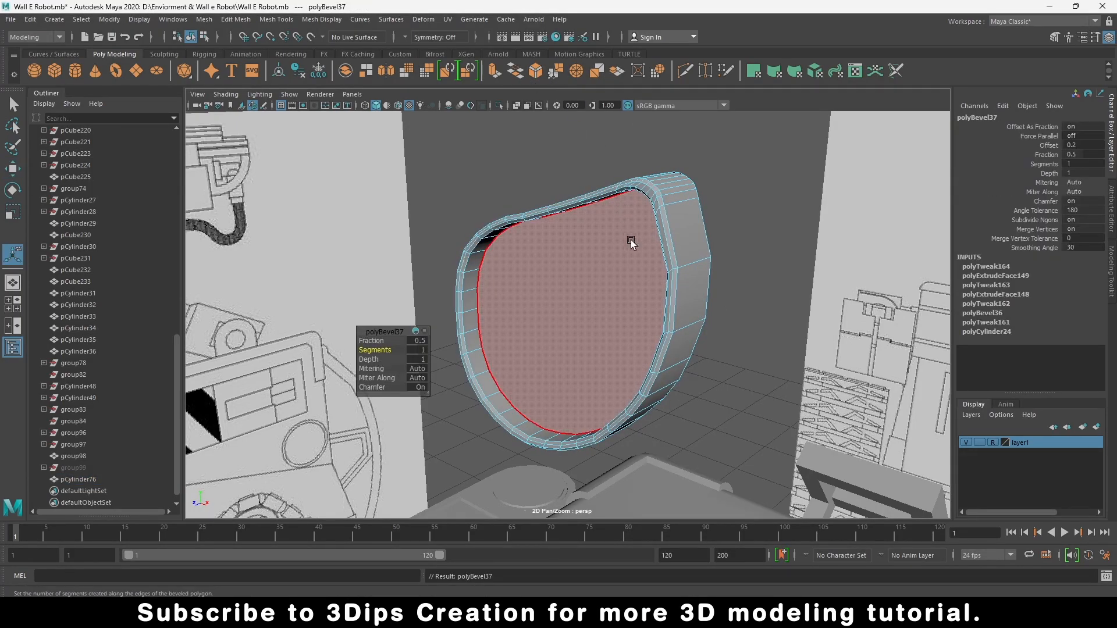
scroll(690, 217, "up", 3)
left_click(365, 340)
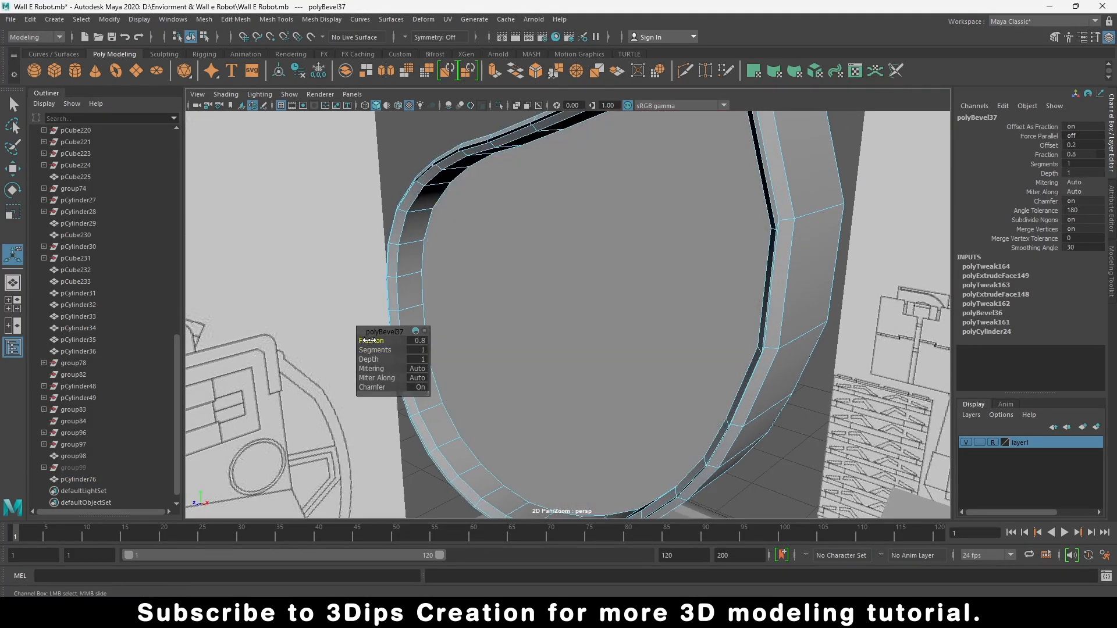
left_click_drag(368, 340, 384, 349)
left_click(375, 350)
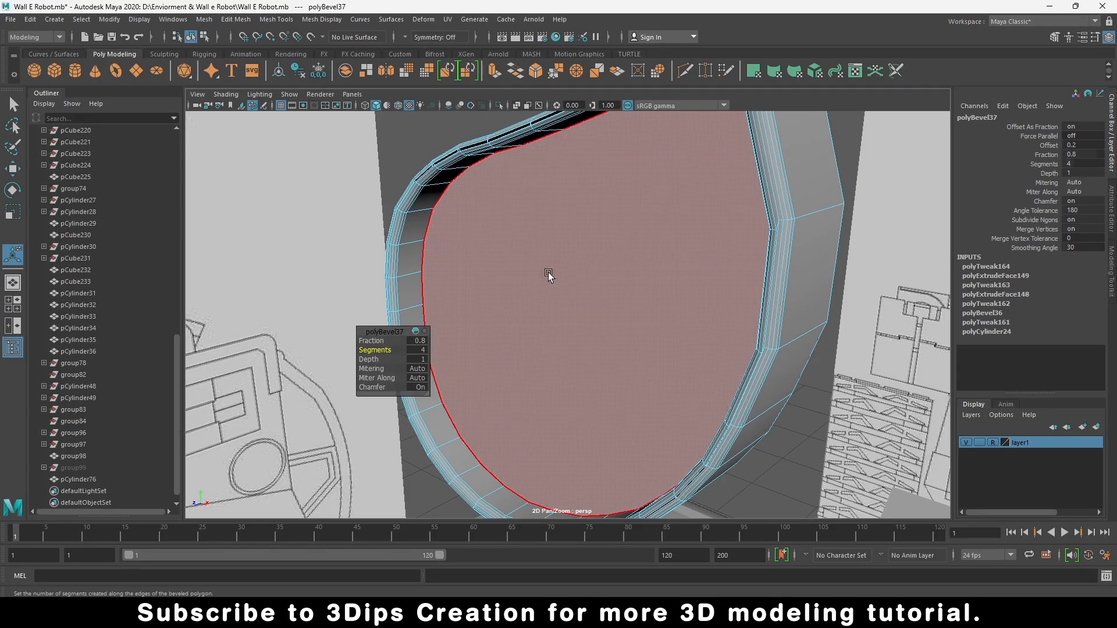
Step: Rework the front rim bevel to fraction 0.5 with 4 segments, return to object mode and deselect the housing
key("w")
scroll(632, 284, "up", 2)
left_click_drag(613, 252, 581, 232, "alt")
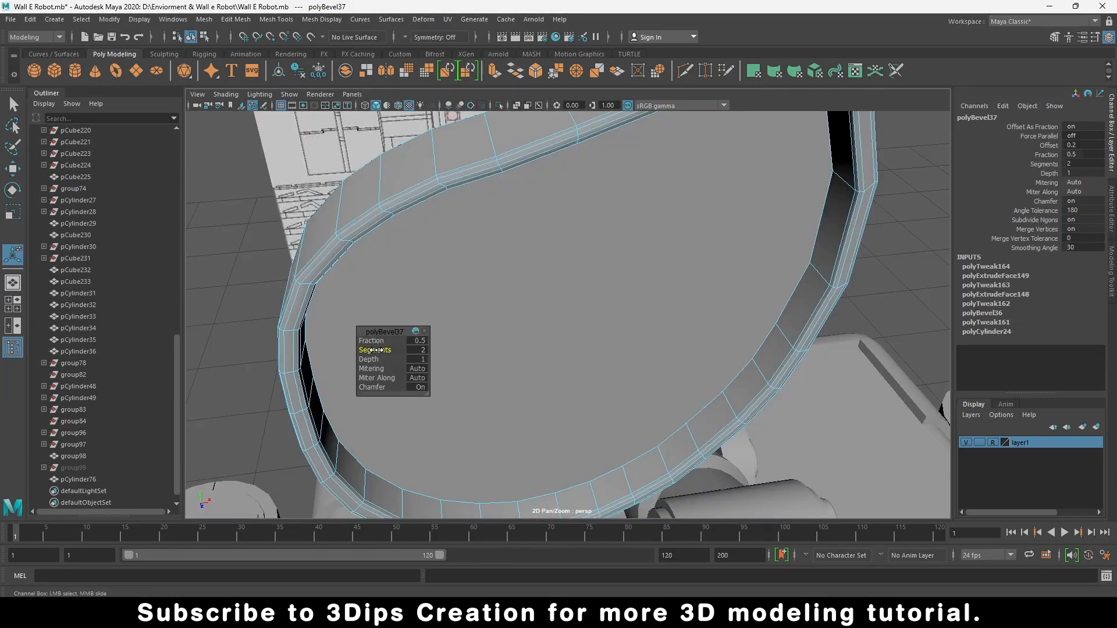
left_click_drag(377, 349, 384, 353)
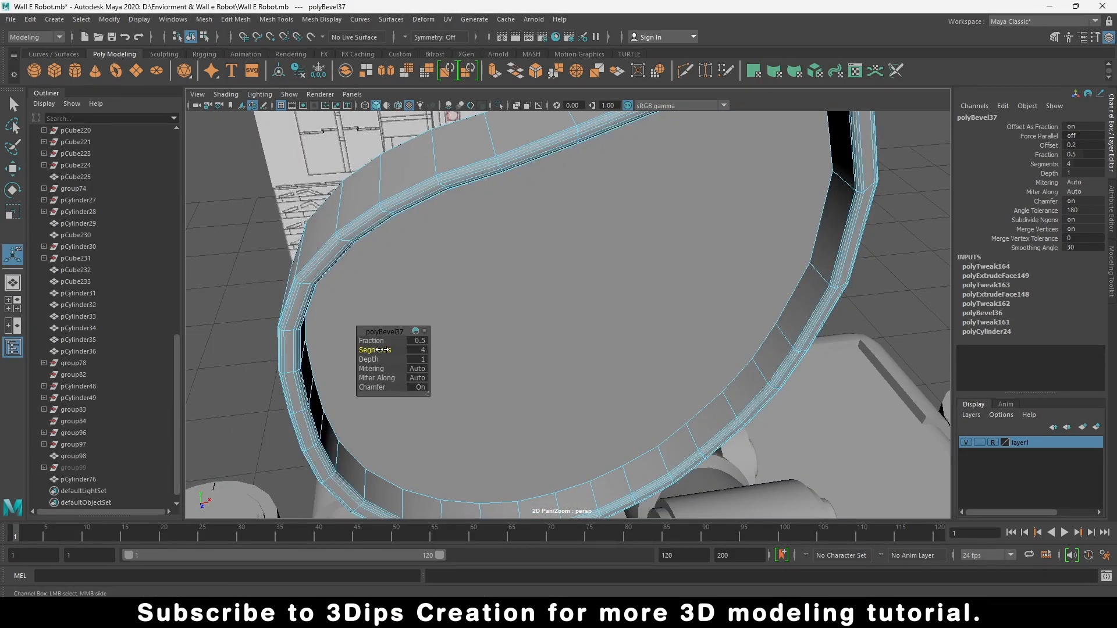
key("w")
right_click_drag(400, 247, 455, 204)
left_click(220, 314)
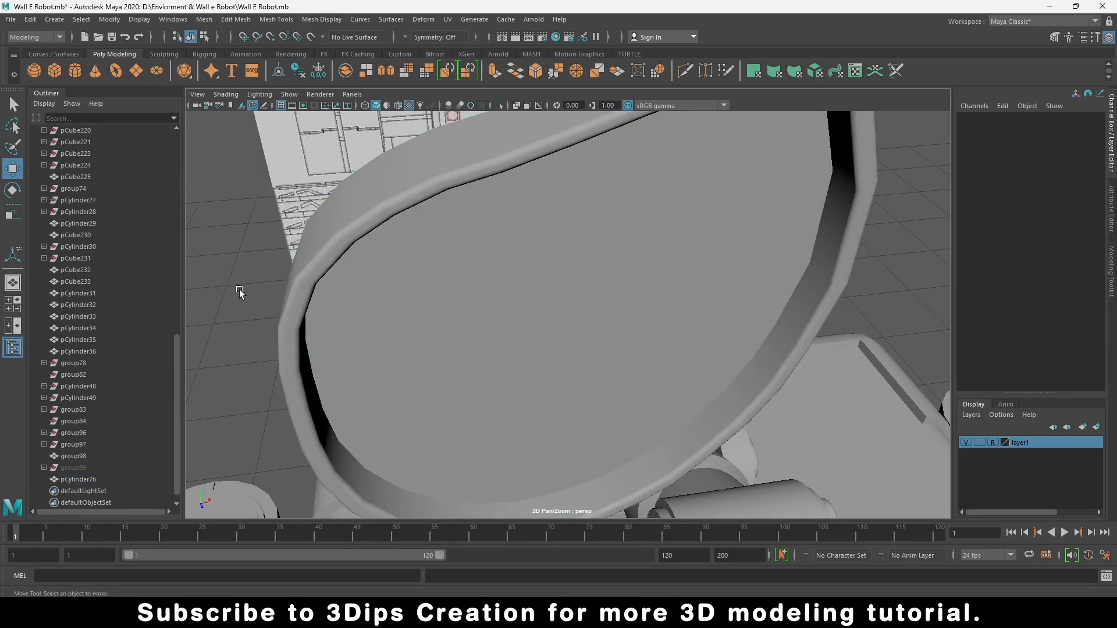
Step: In the side view, move the eye housing forward to Translate Z 0.871, aligned with the reference eye
scroll(253, 274, "down", 5)
scroll(472, 300, "down", 3)
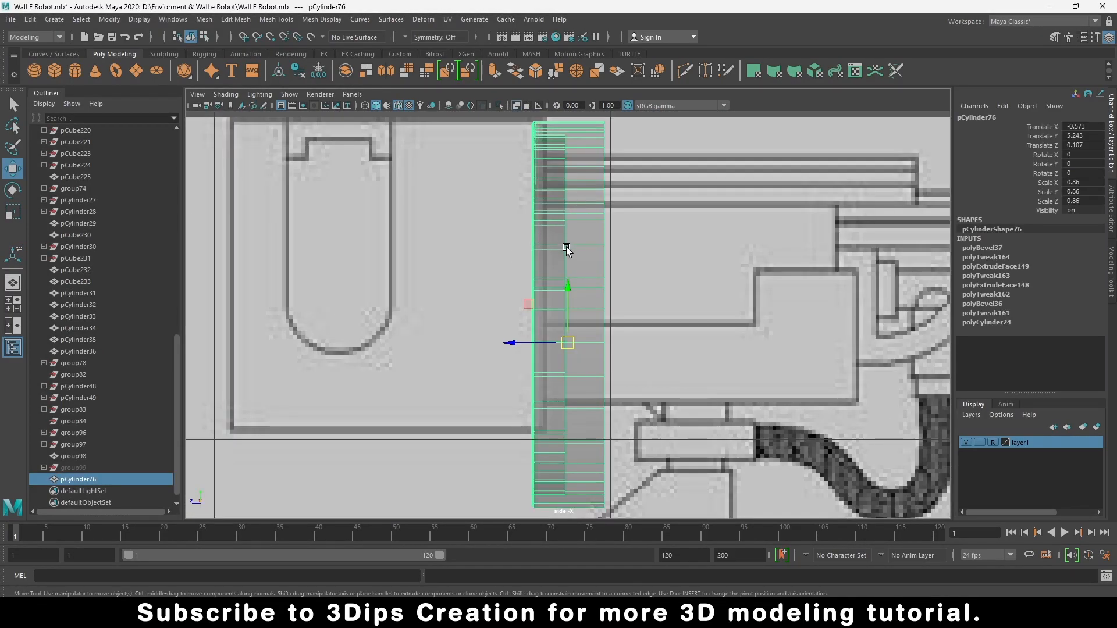
left_click_drag(515, 344, 195, 389)
scroll(213, 395, "down", 5)
right_click_drag(481, 313, 423, 316)
right_click_drag(485, 291, 515, 226)
key("f")
left_click_drag(514, 346, 510, 347)
Step: Select the housing's rear vertices, stretch them backward to the reference depth, and return to object mode
right_click_drag(573, 296, 537, 315)
scroll(600, 326, "down", 8)
left_click_drag(573, 254, 595, 356)
left_click_drag(520, 316, 579, 331)
right_click_drag(587, 303, 659, 281)
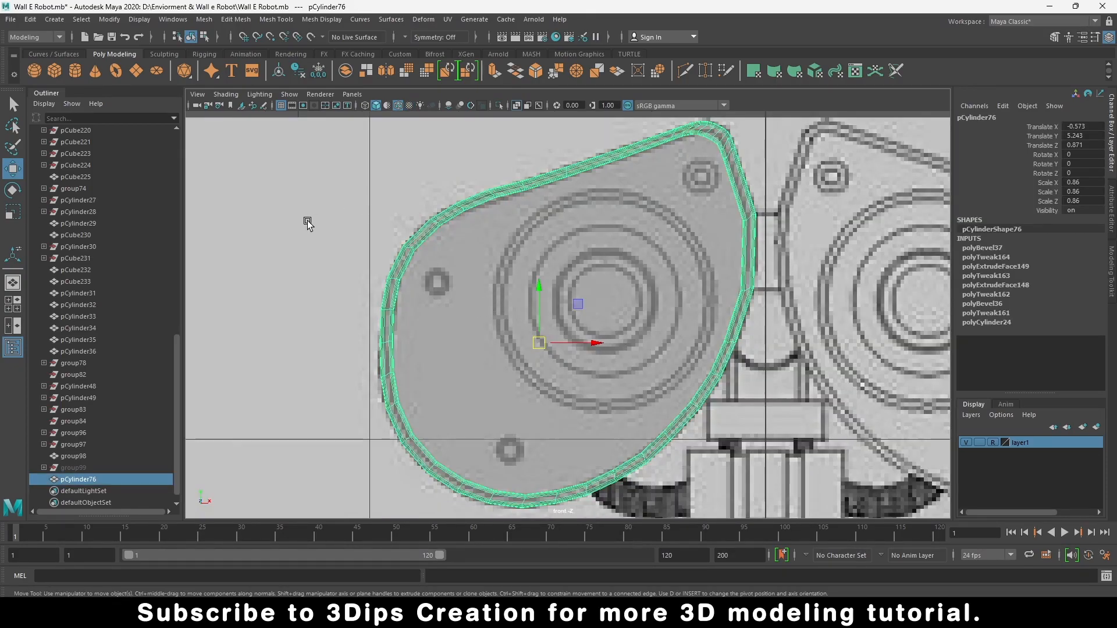
Step: Create a polygon cylinder of radius about 0.285 over the large eye circle, with 30 axis subdivisions and 0 cap subdivisions
left_click(307, 224)
left_click(75, 70)
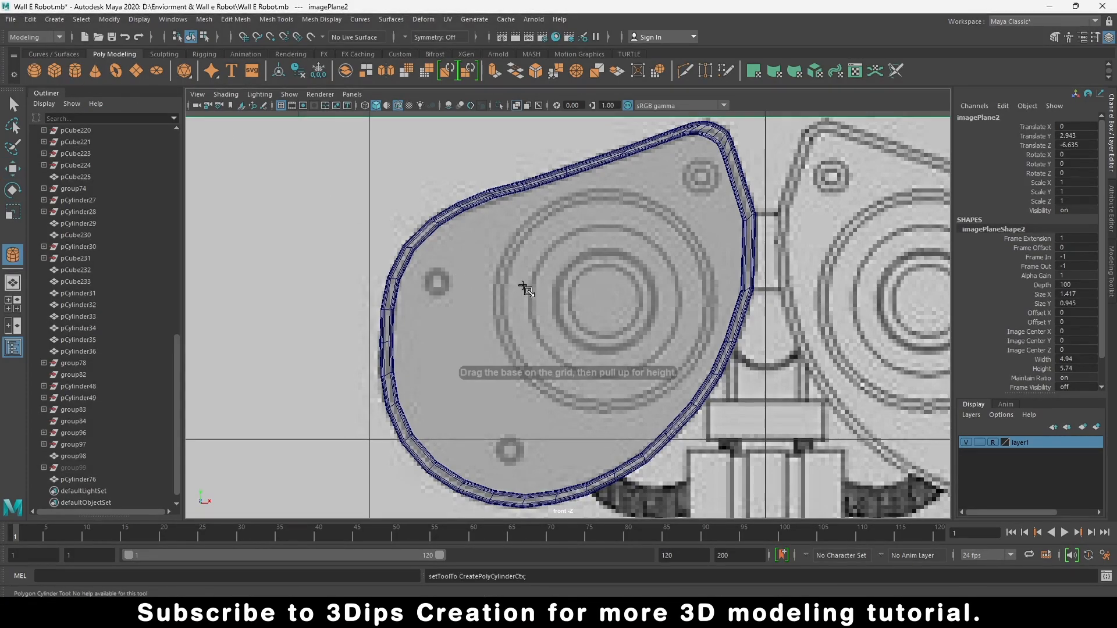
left_click_drag(603, 303, 693, 371)
left_click_drag(692, 359, 657, 304)
left_click_drag(606, 261, 607, 256)
type("30")
key("Return")
left_click(1083, 294)
type("0")
key("Return")
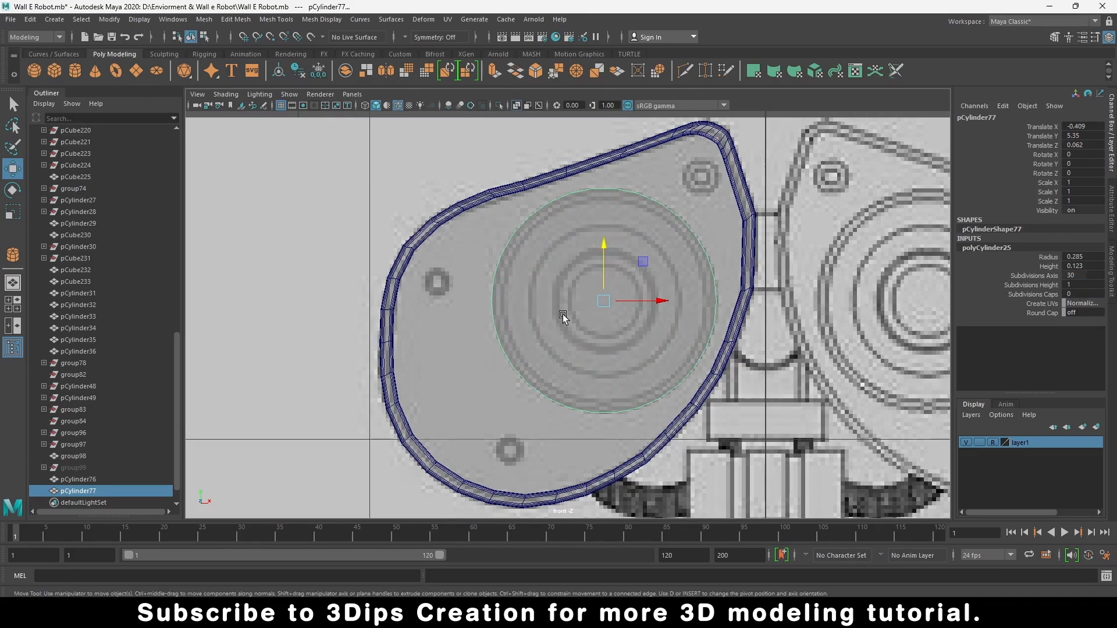
Step: Move the new cylinder forward to Translate Z 1.188 and set its depth with Scale Z 1.178
right_click(579, 293)
right_click_drag(579, 293, 574, 317)
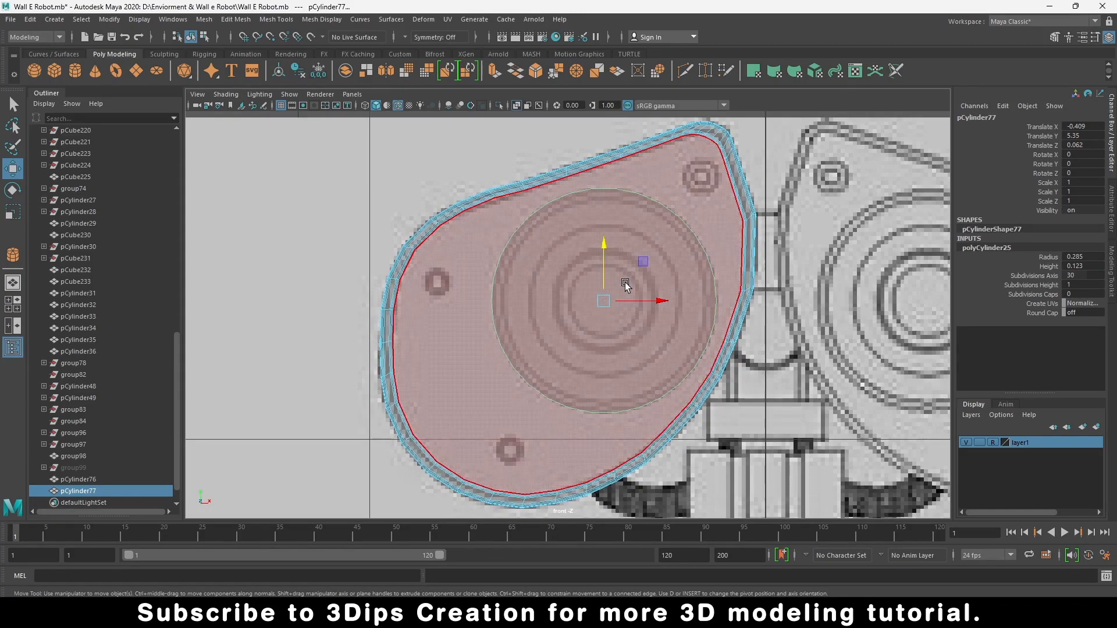
right_click_drag(626, 283, 662, 259)
right_click_drag(663, 259, 666, 260)
Step: Extrude the cylinder's front and back caps and scale them inward to the reference ring's inner edge
right_click(596, 269)
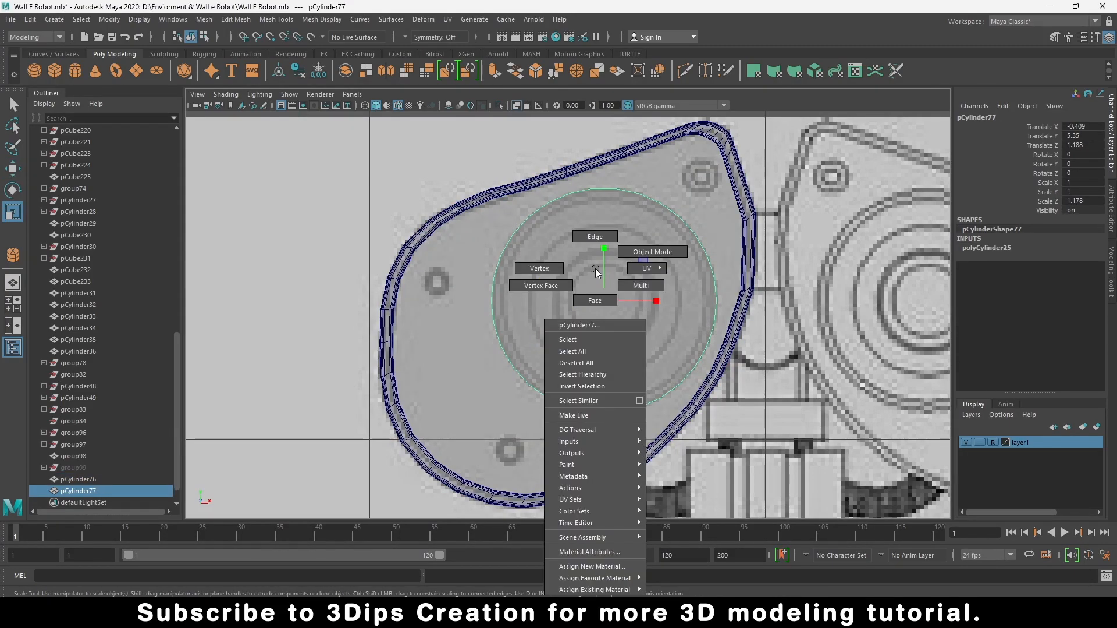
right_click_drag(595, 268, 591, 296)
left_click(610, 308)
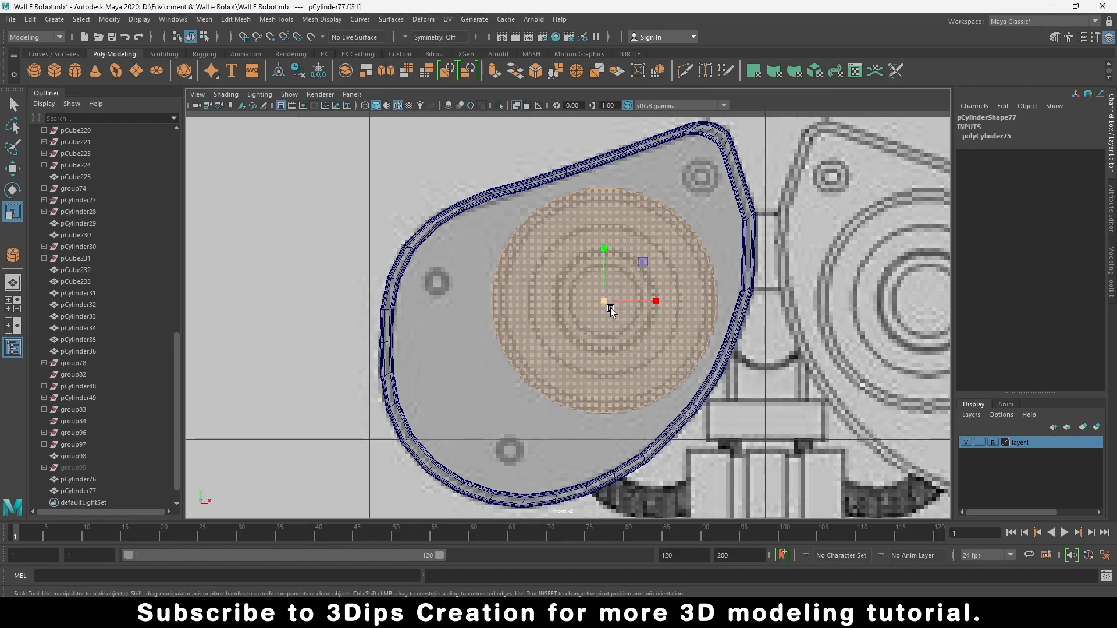
key("ctrl+e")
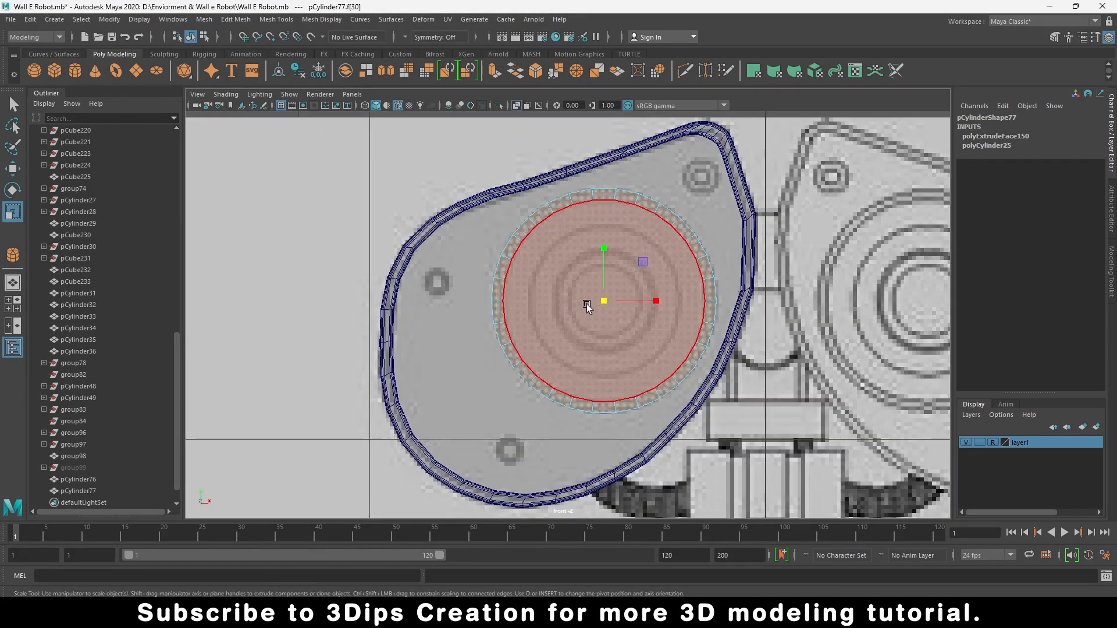
key("ctrl+e")
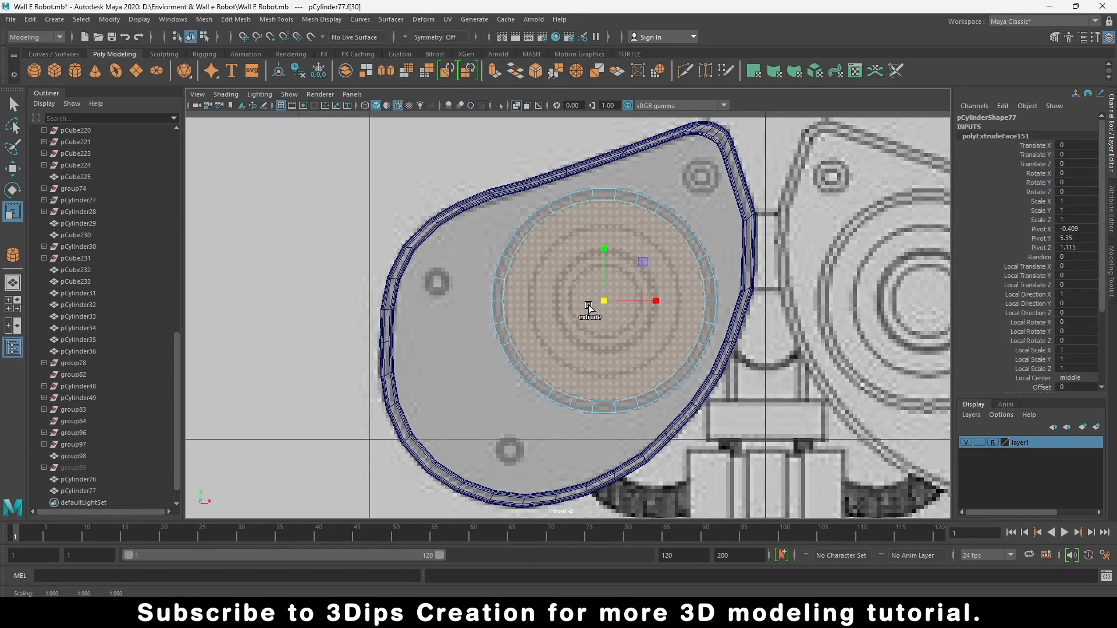
scroll(597, 303, "up", 3)
left_click_drag(567, 317, 568, 320)
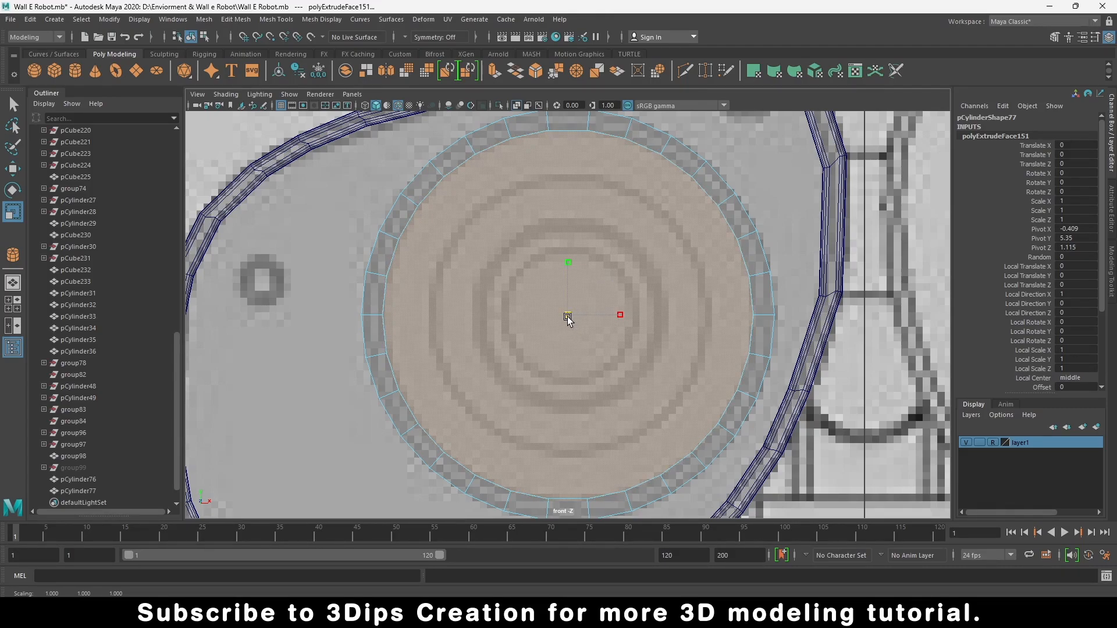
Step: Delete the inset cap faces on both sides of the cylinder and bridge the open borders into a hollow ring
key("w")
key("space")
key("space")
left_click_drag(479, 368, 533, 381, "alt")
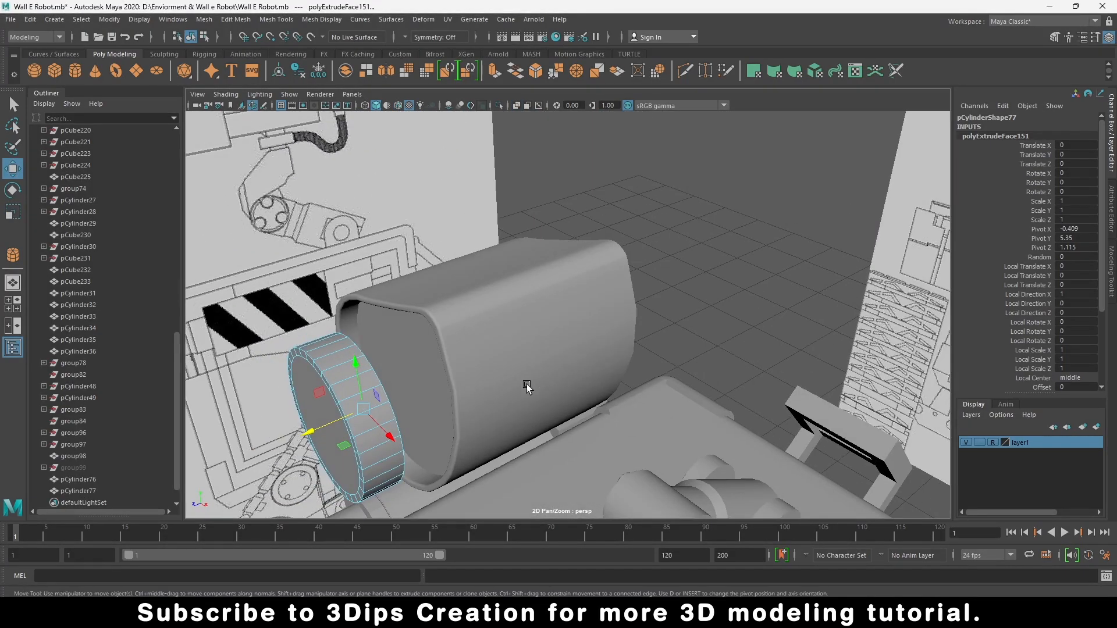
right_click_drag(355, 314, 408, 280)
left_click(349, 407)
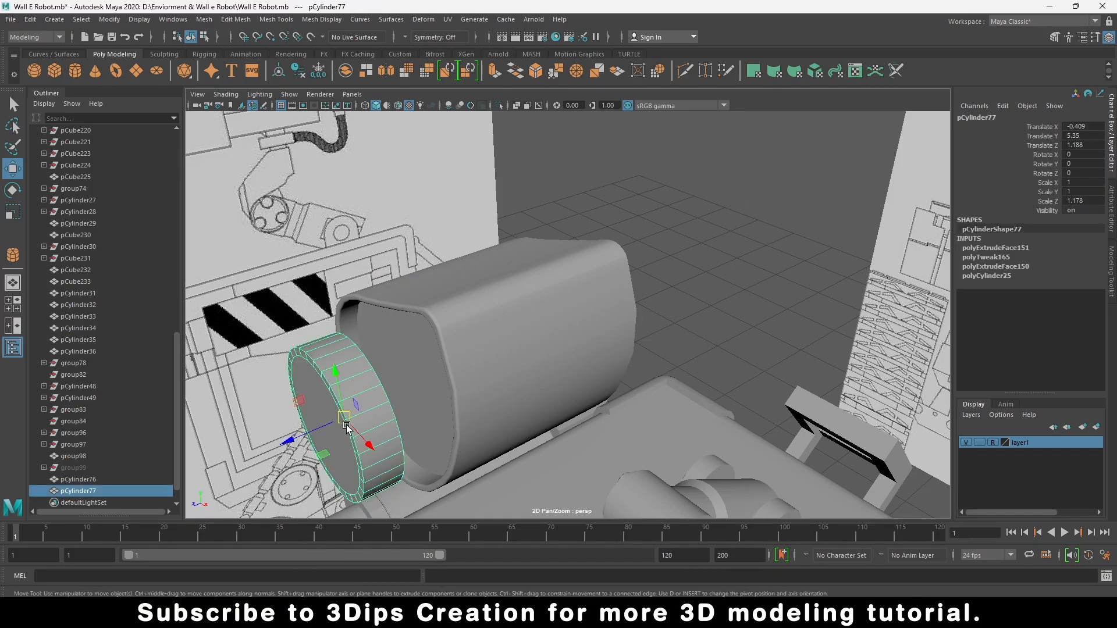
key("f")
right_click_drag(554, 281, 554, 311)
left_click(553, 347)
left_click_drag(553, 348, 436, 358, "alt")
left_click(568, 352, "shift")
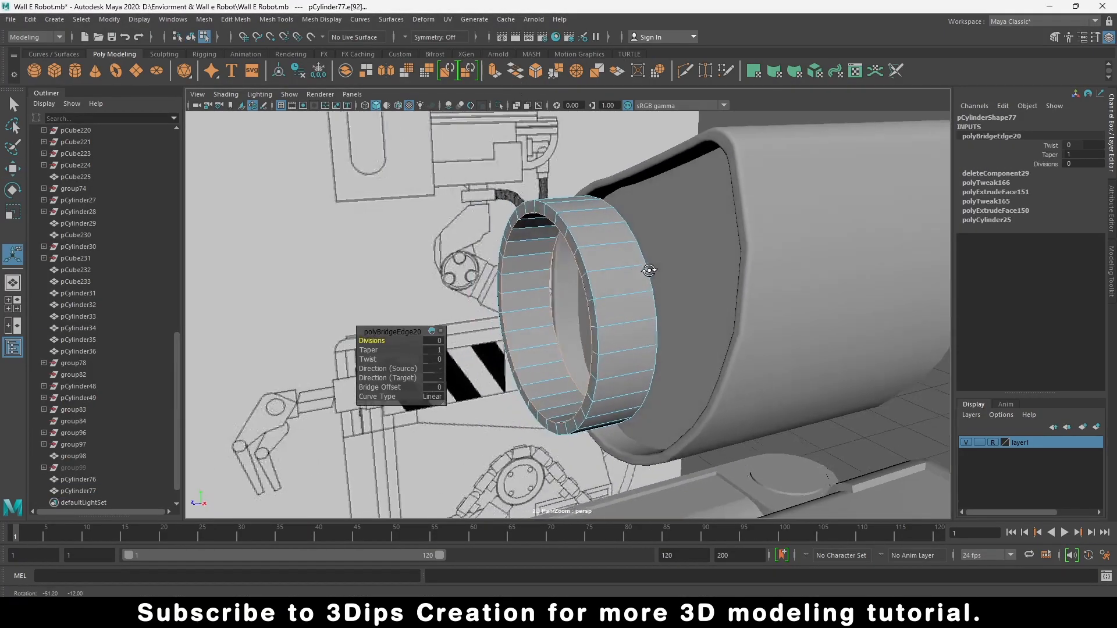
right_click_drag(445, 325, 448, 333, "shift")
right_click_drag(614, 288, 680, 95)
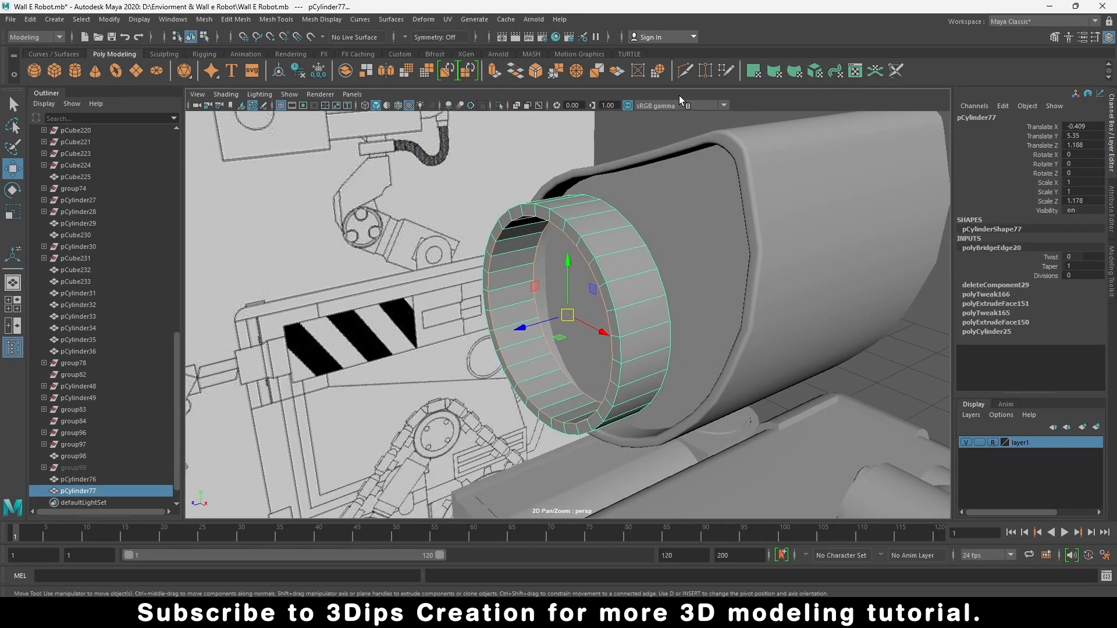
left_click(660, 127)
Step: Bevel the whole ring with fraction 1 and 4 segments
left_click(619, 256)
scroll(581, 244, "up", 1)
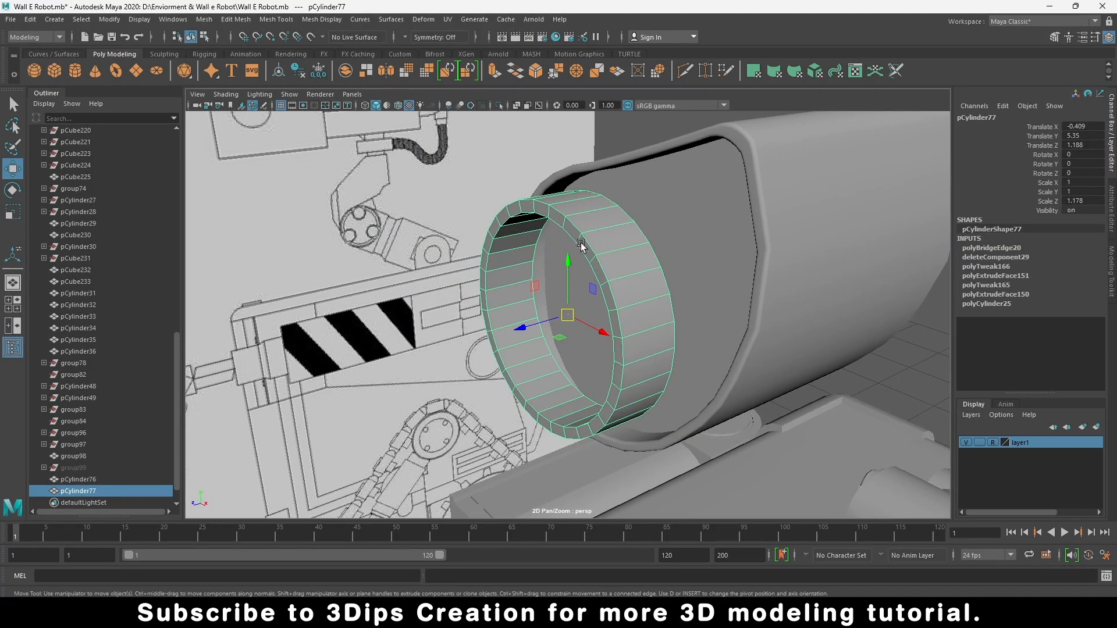
scroll(581, 244, "up", 3)
left_click(535, 71)
left_click(530, 311)
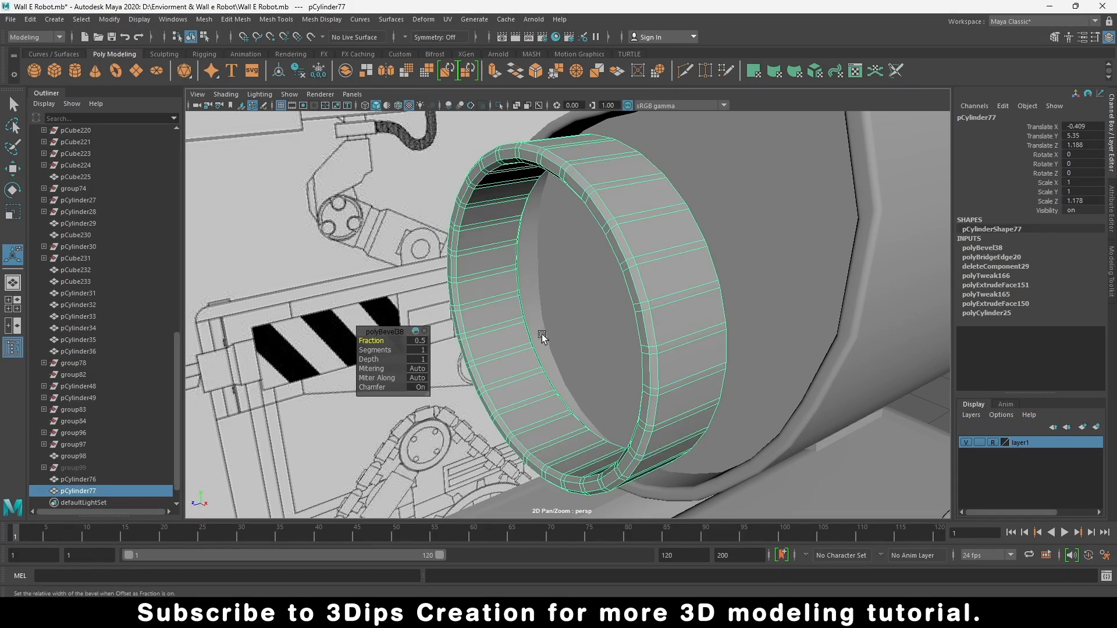
key("f")
left_click_drag(629, 361, 524, 371, "alt")
mouse_move(371, 341)
left_mouse_down()
mouse_move(391, 349)
mouse_move(375, 342)
left_mouse_up()
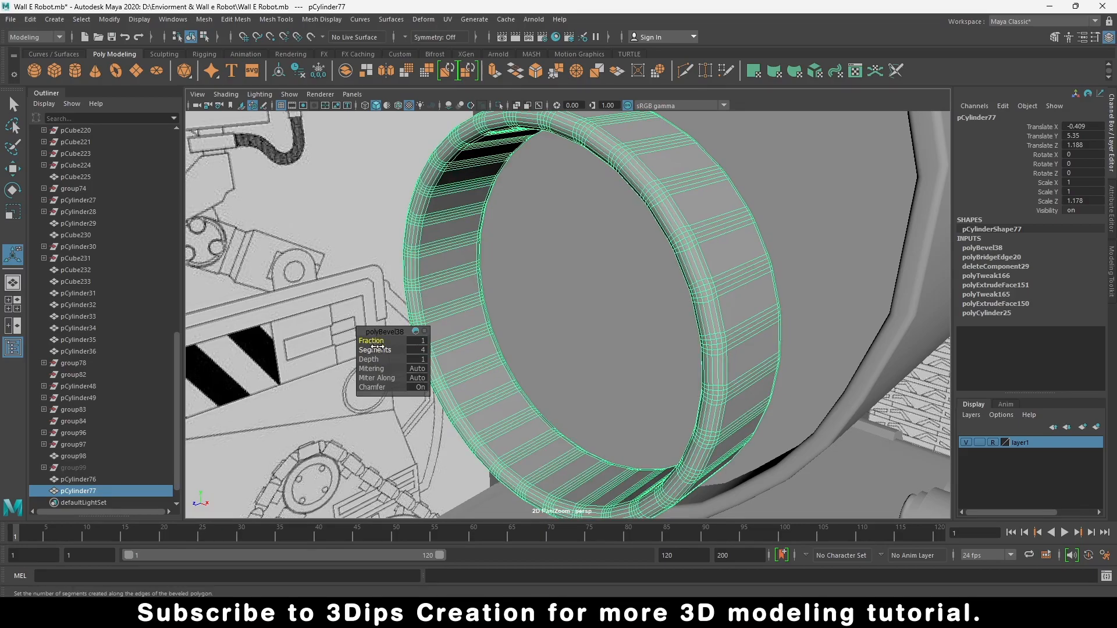
Step: Move the ring back into the eye housing's front recess, to Translate Z 0.845, and check its fit
key("w")
right_click_drag(681, 266, 675, 313)
left_click_drag(531, 333, 621, 314)
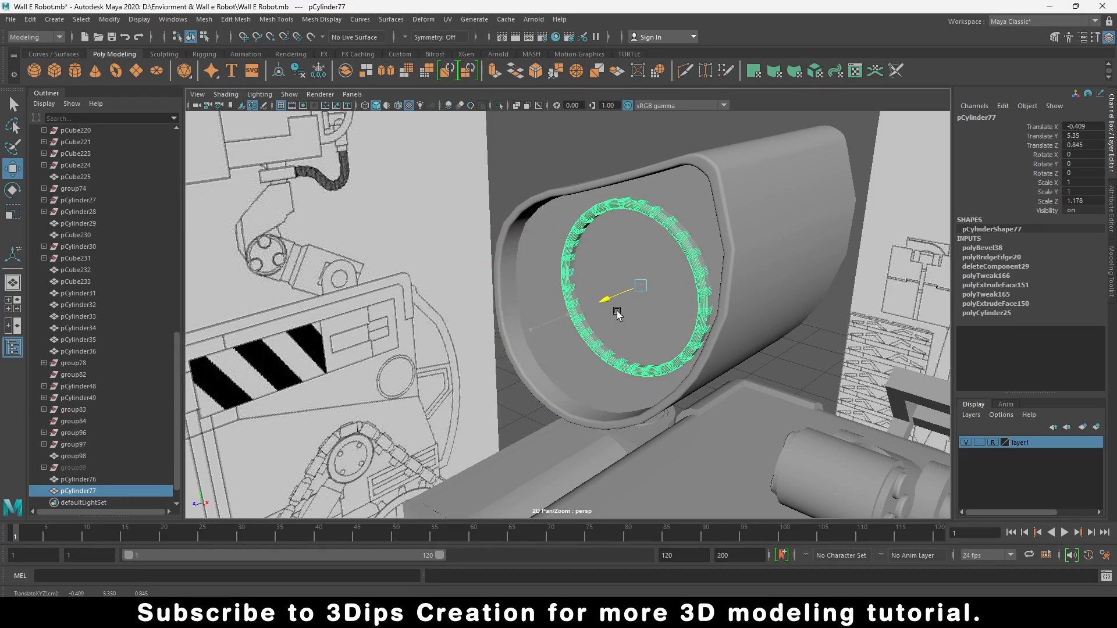
left_click_drag(526, 389, 480, 225, "alt")
left_click(645, 361)
left_click_drag(645, 360, 721, 348, "alt")
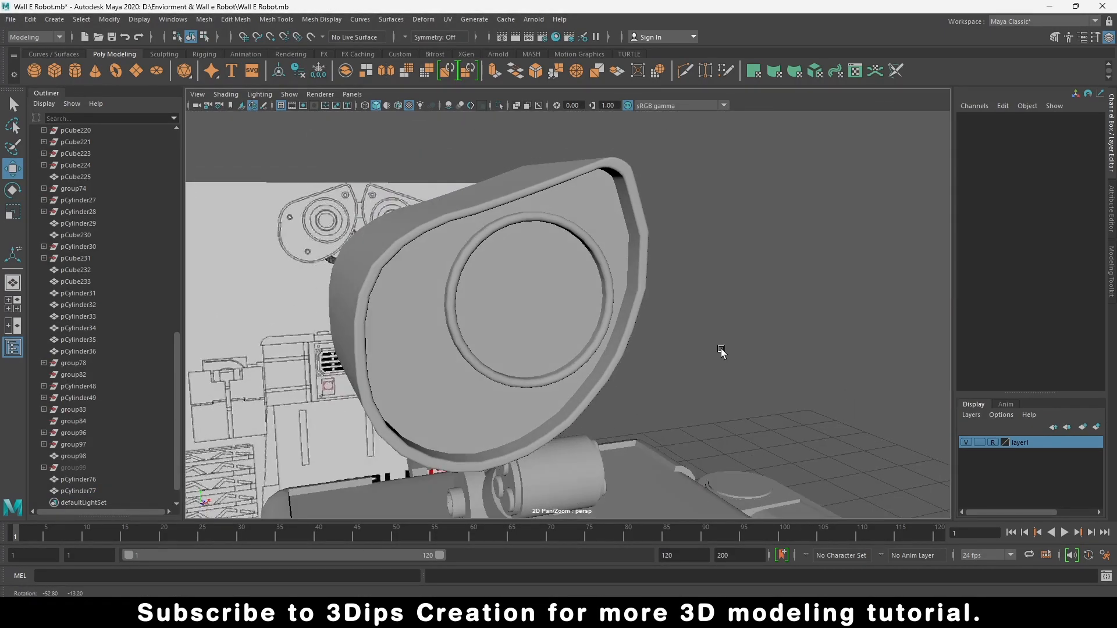
left_click(610, 321)
left_click_drag(568, 336, 531, 299, "alt")
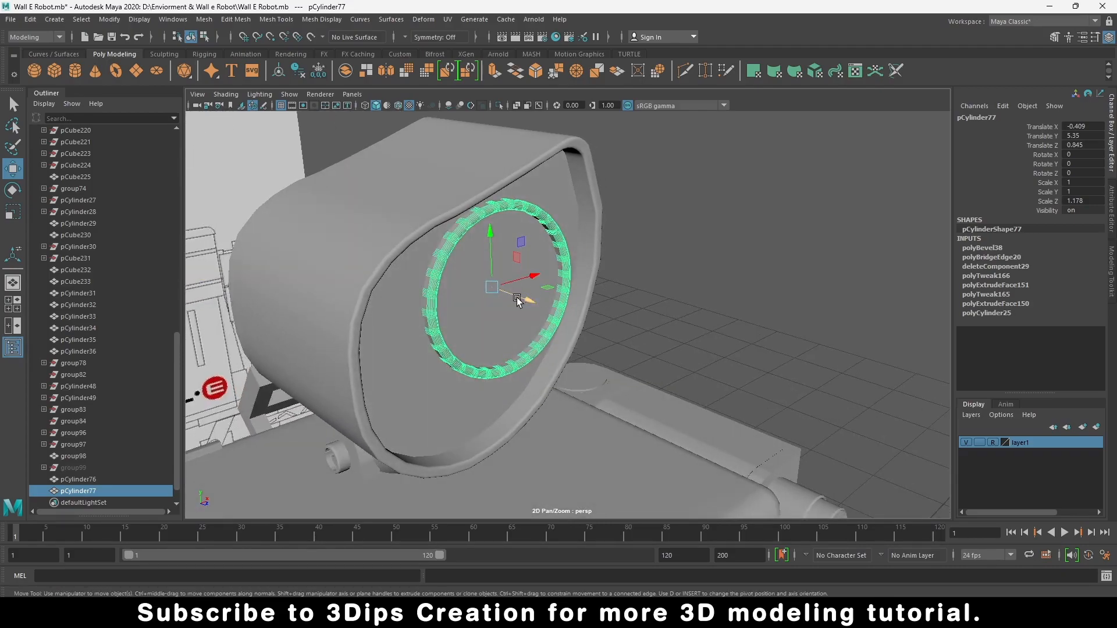
Step: Duplicate the eye housing and move the copy aside to Translate X -13.002
left_click(666, 289)
mouse_move(666, 289)
left_mouse_down("alt")
mouse_move(636, 304)
mouse_move(629, 295)
mouse_move(616, 333)
mouse_move(244, 338)
left_mouse_up("alt")
left_click(631, 326)
scroll(582, 334, "down", 5)
scroll(577, 337, "down", 5)
key("f")
scroll(513, 363, "down", 6)
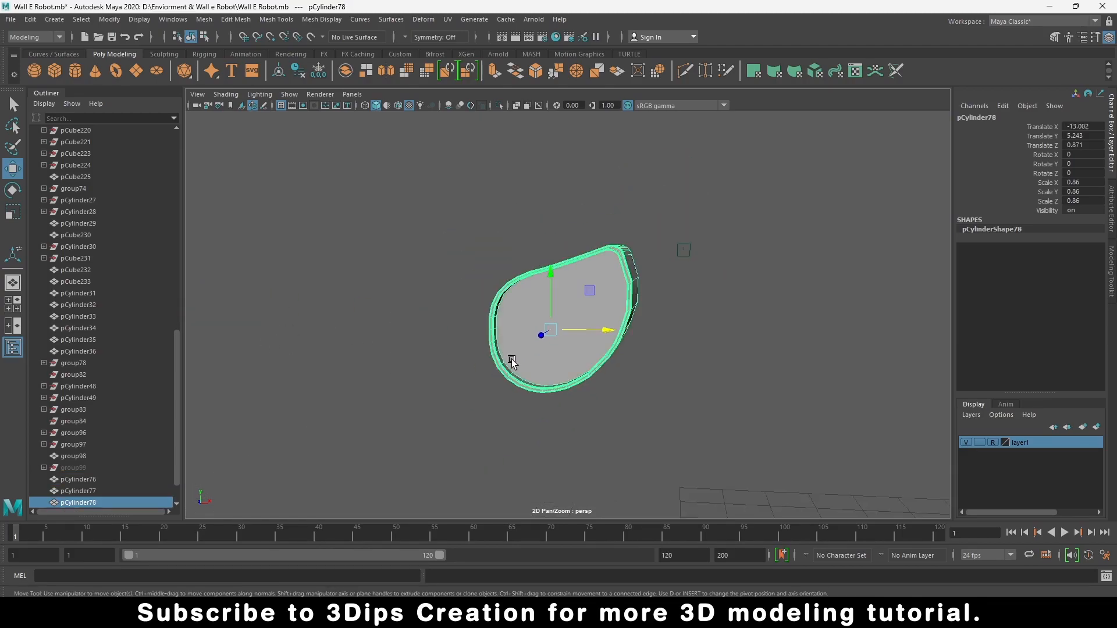
Step: Try to mirror the housing copy across the world X axis, and undo the mirror
left_click(387, 71)
scroll(558, 317, "down", 5)
scroll(535, 365, "down", 3)
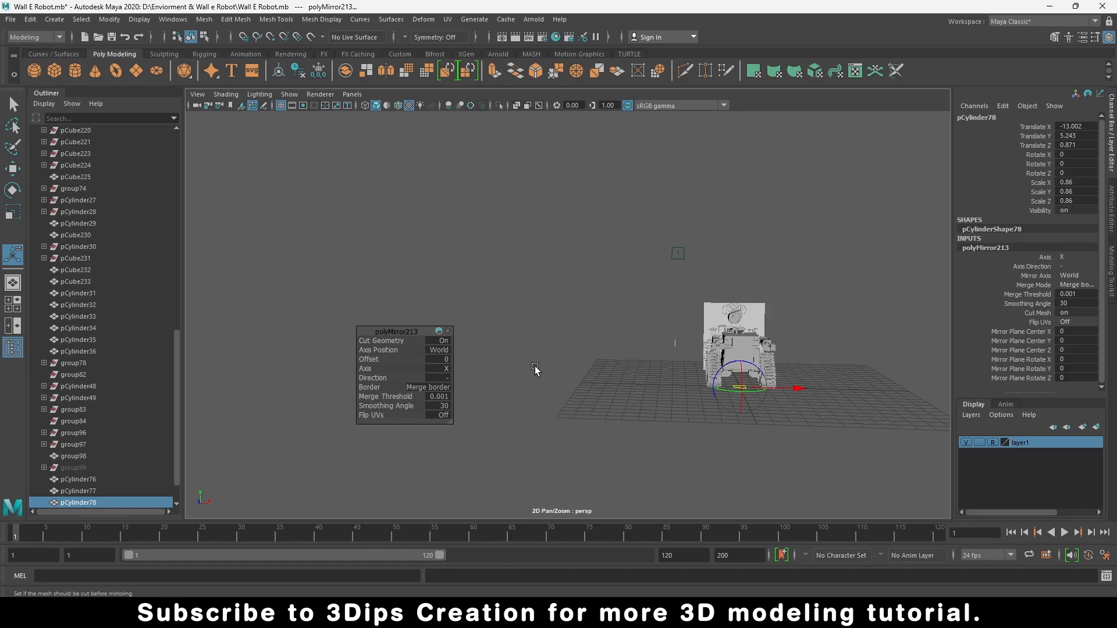
key("ctrl+z")
scroll(562, 288, "up", 2)
key("w")
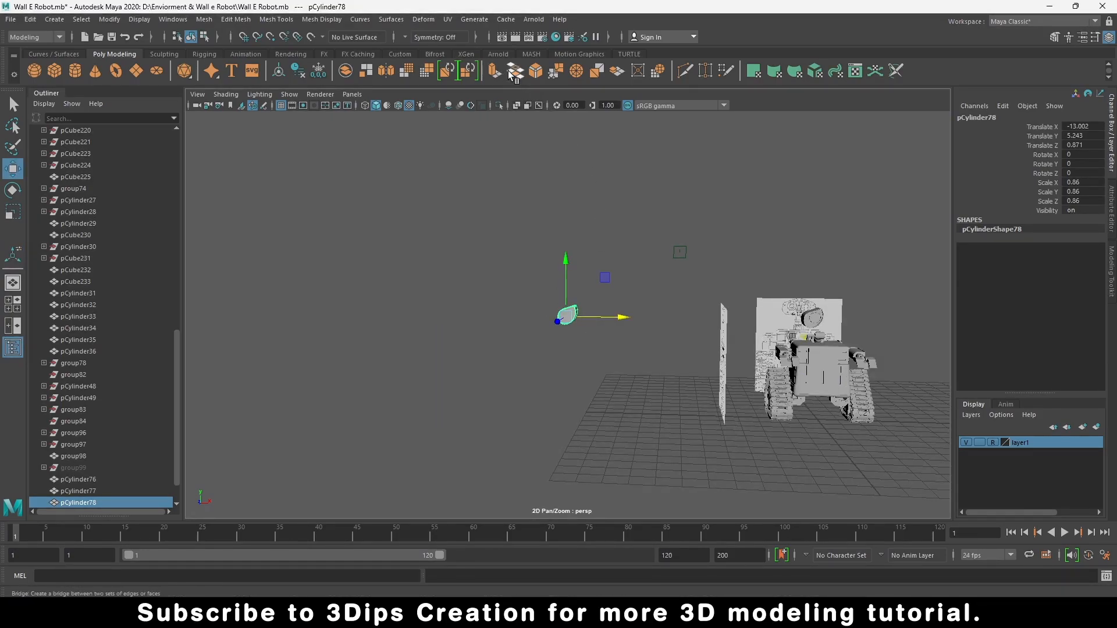
Step: Mirror the housing copy across the world X axis in the positive direction, and apply a second X-axis mirror
left_click(385, 72)
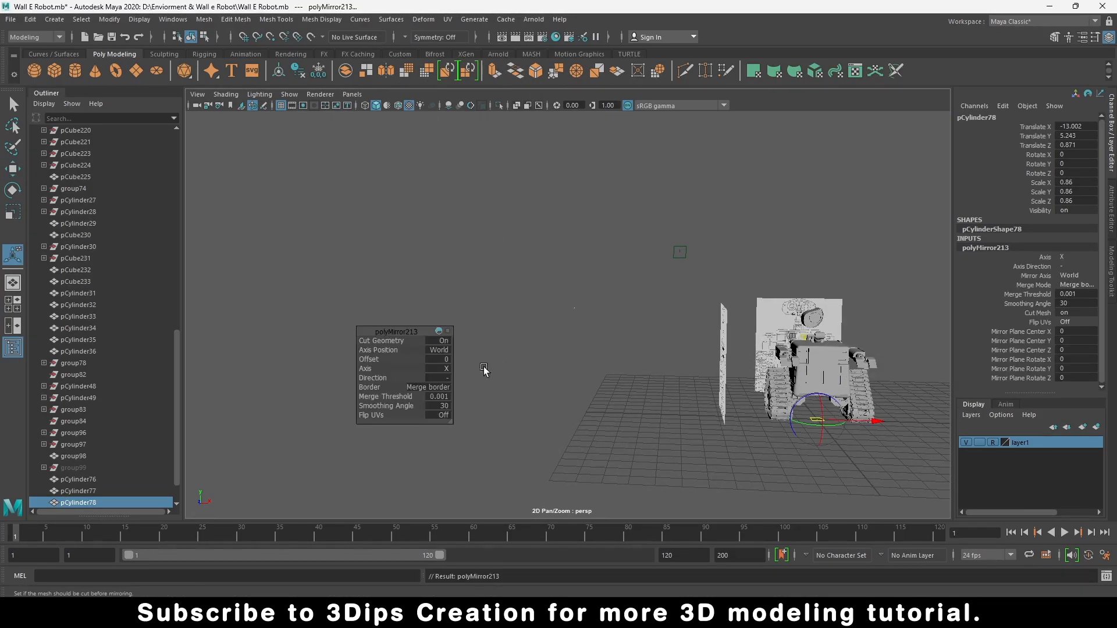
left_click(445, 369)
left_click(501, 389)
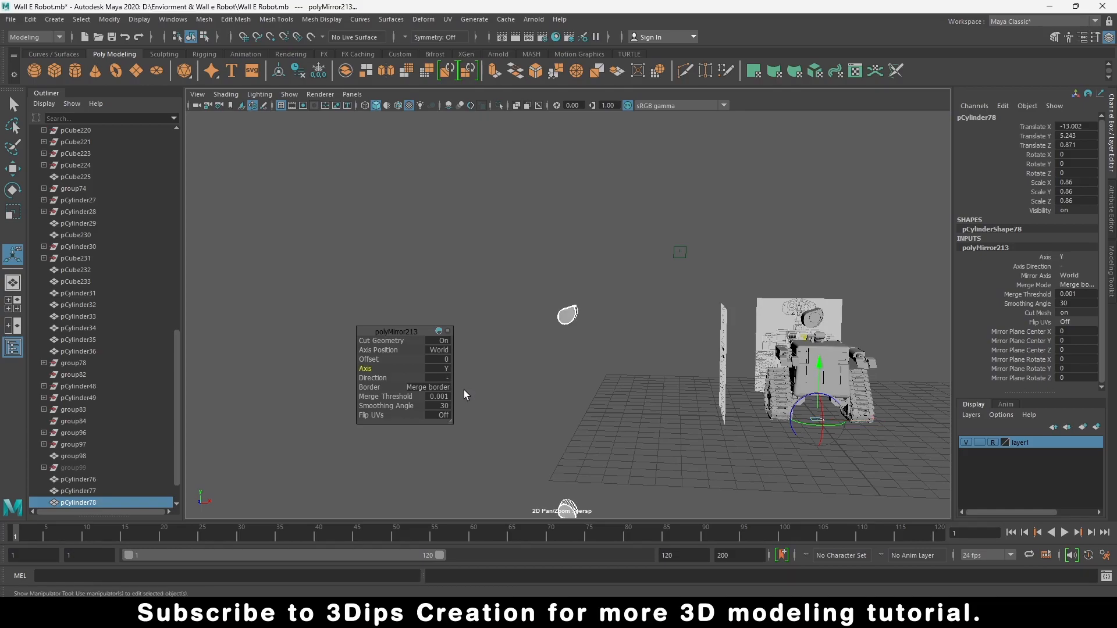
left_click(443, 369)
left_click(456, 396)
left_click(446, 370)
left_click(460, 376)
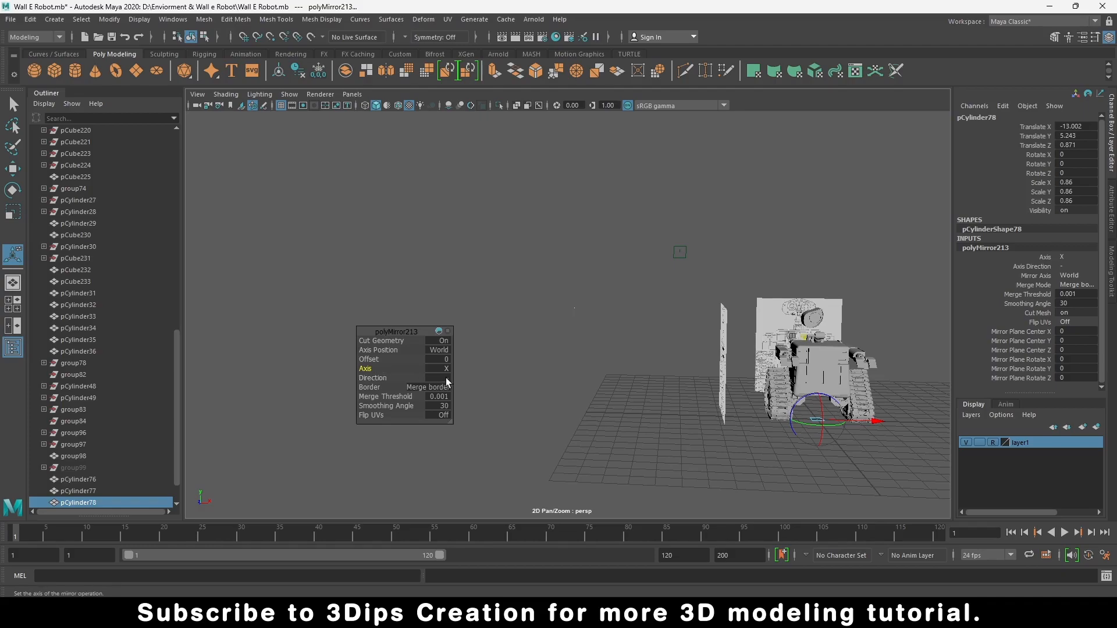
left_click_drag(384, 384, 420, 380)
left_click(446, 378)
left_click(509, 383)
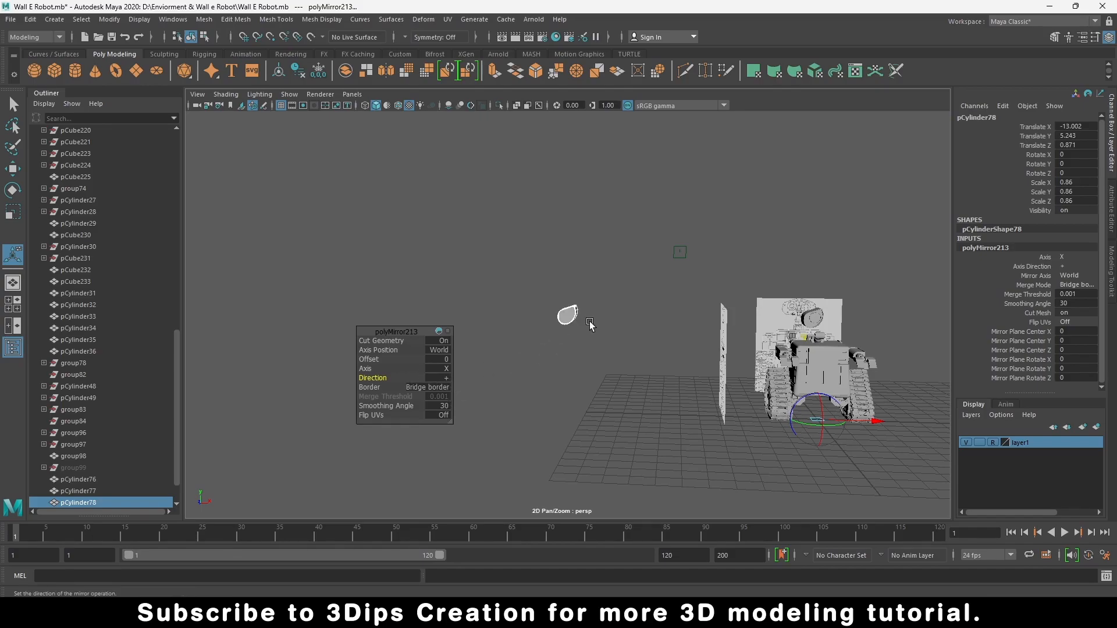
left_click(384, 71)
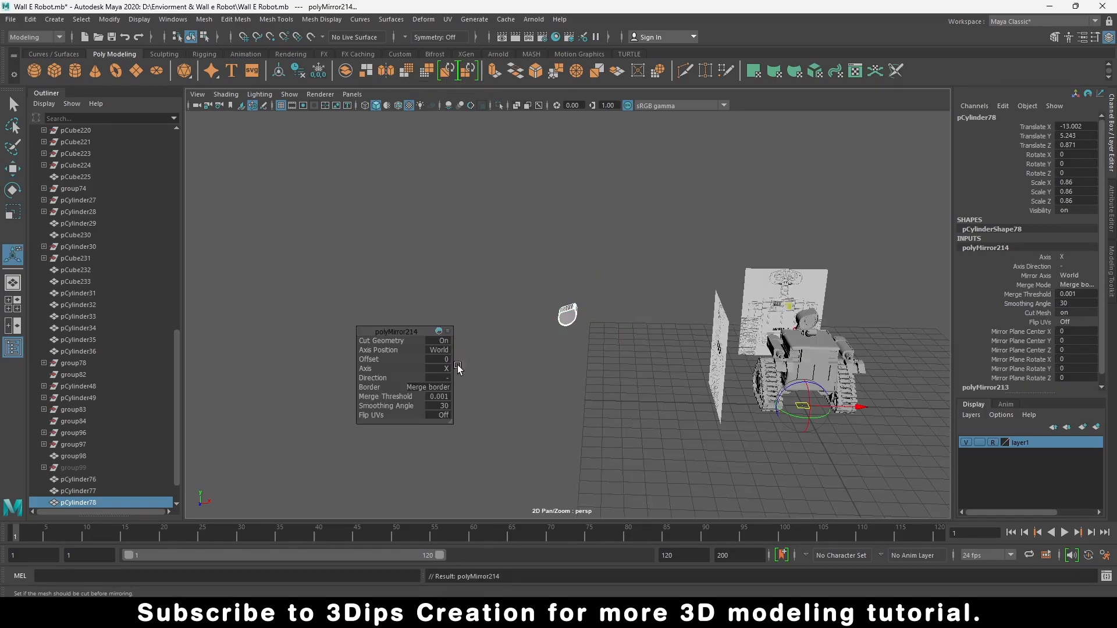
scroll(713, 327, "down", 5)
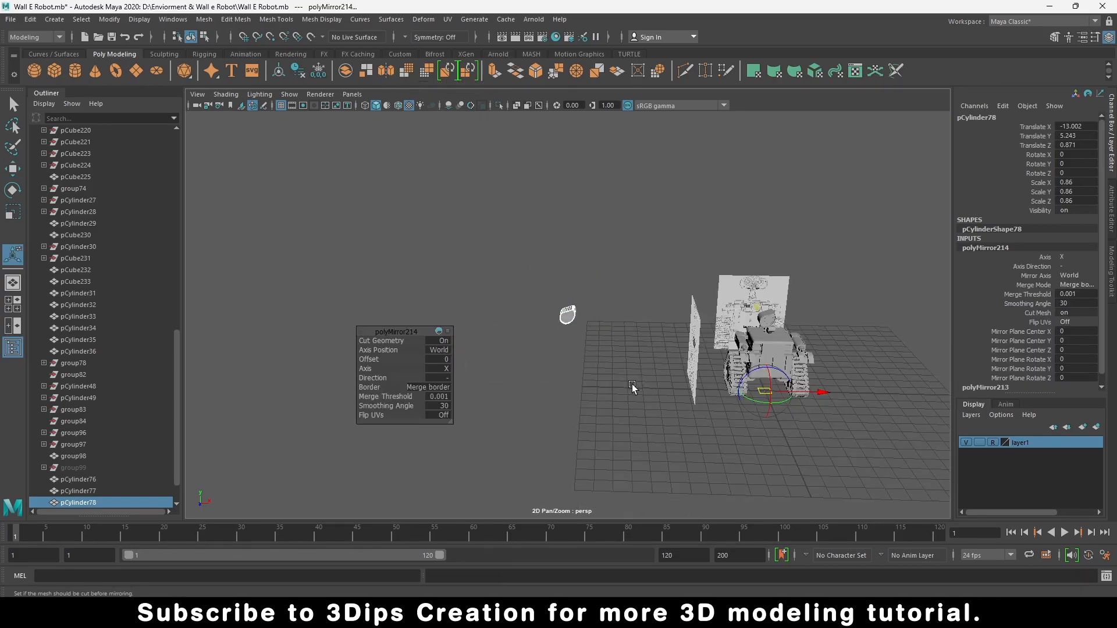
Step: Delete all faces of the unmirrored housing shell, keeping only its mirrored counterpart
key("w")
right_click_drag(576, 311, 623, 275)
left_click(621, 273)
left_click(569, 317)
left_click_drag(615, 320, 600, 324)
right_click_drag(574, 297, 565, 324)
left_click_drag(473, 253, 591, 373)
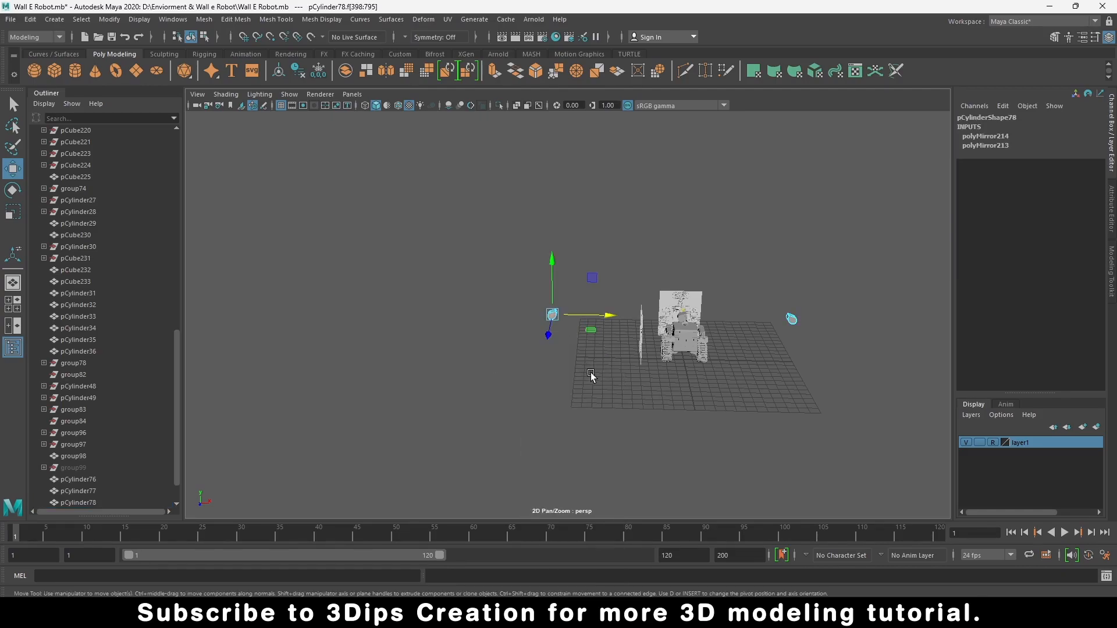
left_click(592, 368)
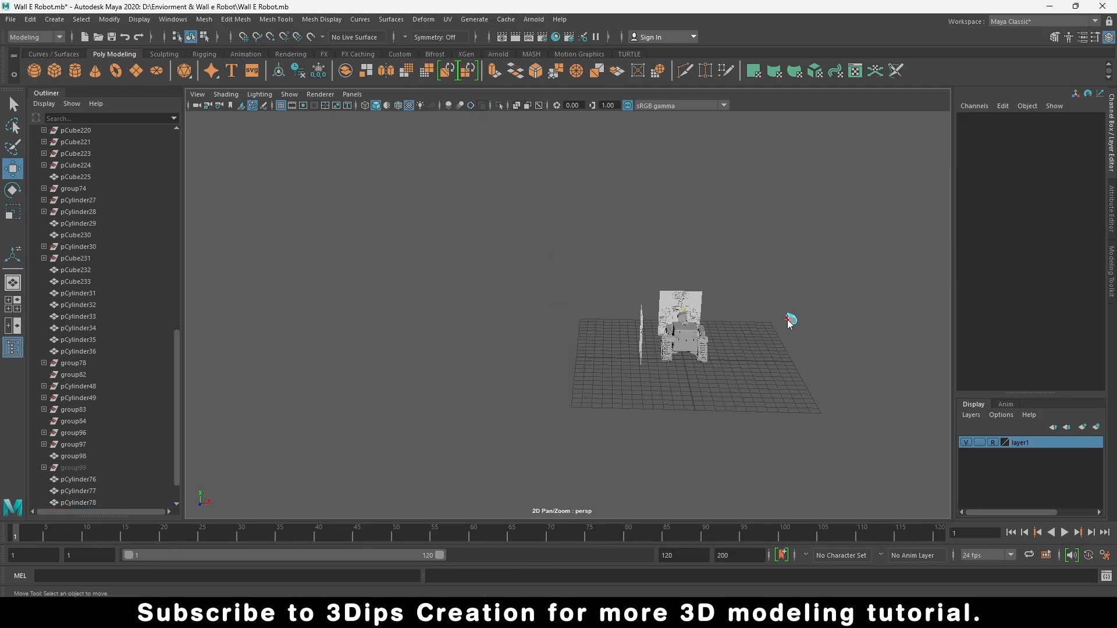
Step: Center the mirrored housing's pivot and move it onto the second eye of the front reference, to Translate X -25.428
right_click_drag(787, 319, 839, 275)
left_click_drag(771, 298, 738, 330)
left_click(279, 72)
key("space")
key("space")
mouse_move(610, 316)
left_mouse_down()
mouse_move(676, 330)
mouse_move(604, 317)
left_mouse_up()
key("f")
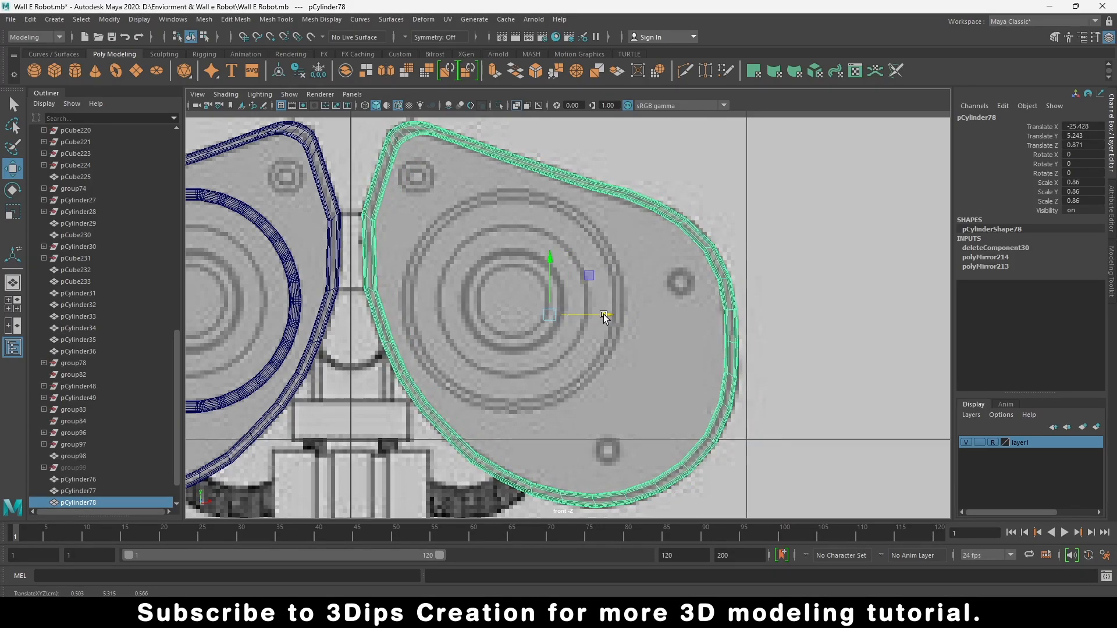
Step: Duplicate the finished eye ring and position the copy on the large lens circle of the mirrored housing
left_click(302, 304)
left_click_drag(246, 302, 571, 349, "shift")
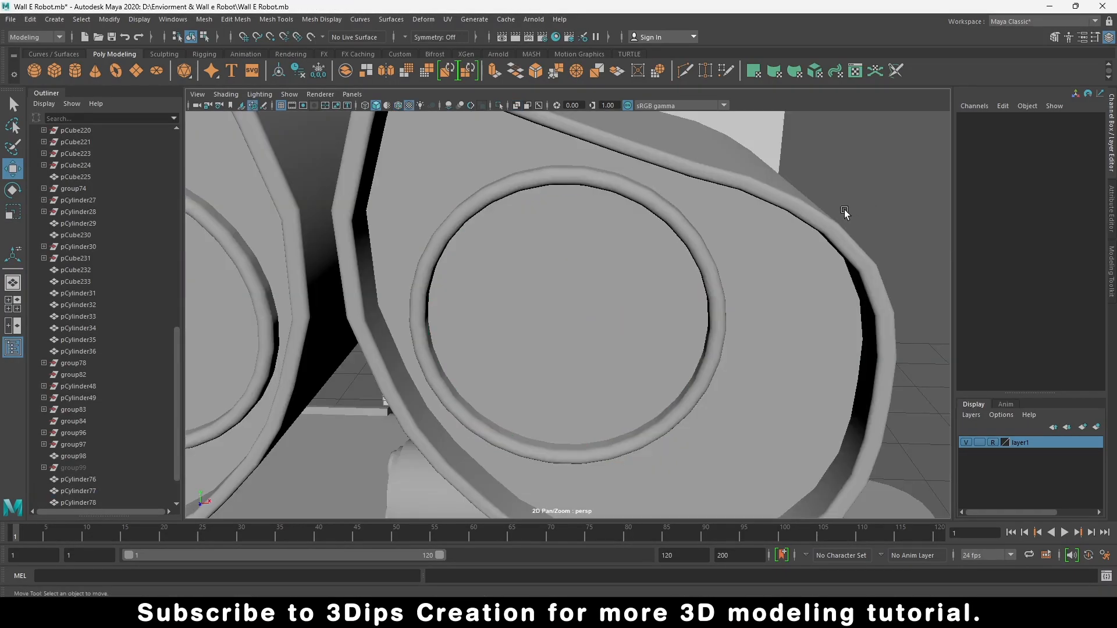
scroll(826, 308, "down", 5)
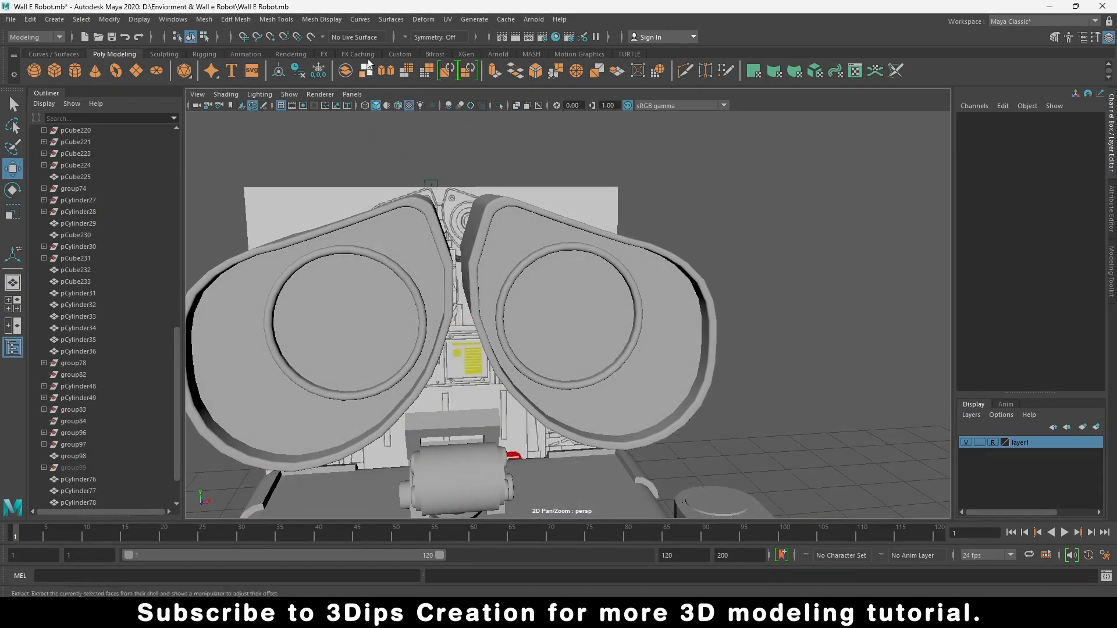
Step: Draw a polygon cylinder about 0.135 in radius on the mirrored eye's lens circle, with 30 axis subdivisions and 0 cap subdivisions
left_click(72, 73)
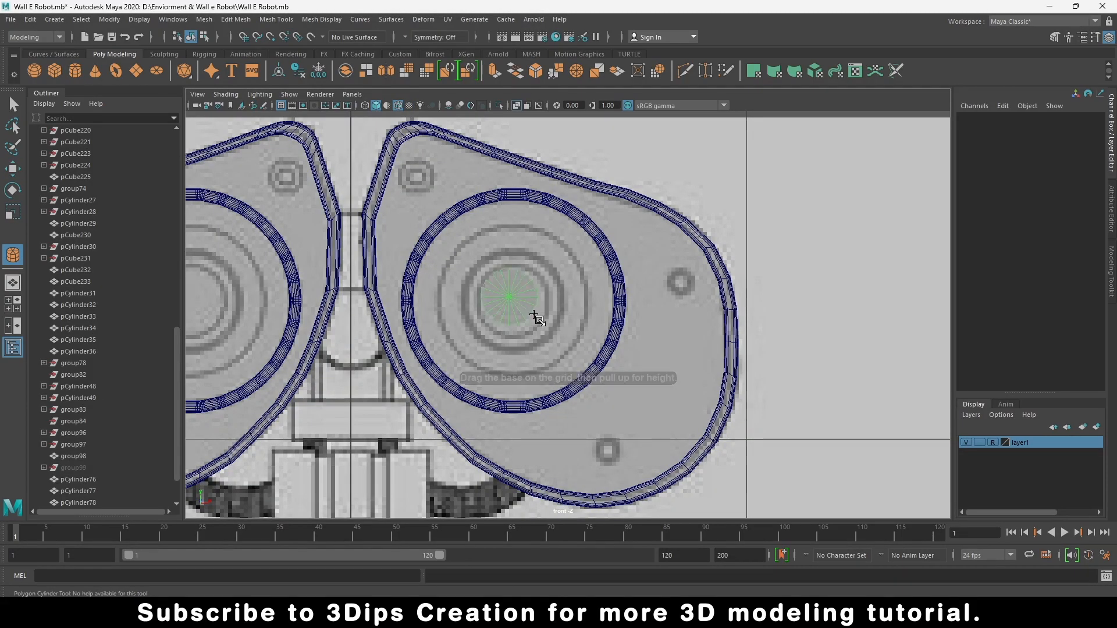
left_click_drag(533, 315, 571, 299)
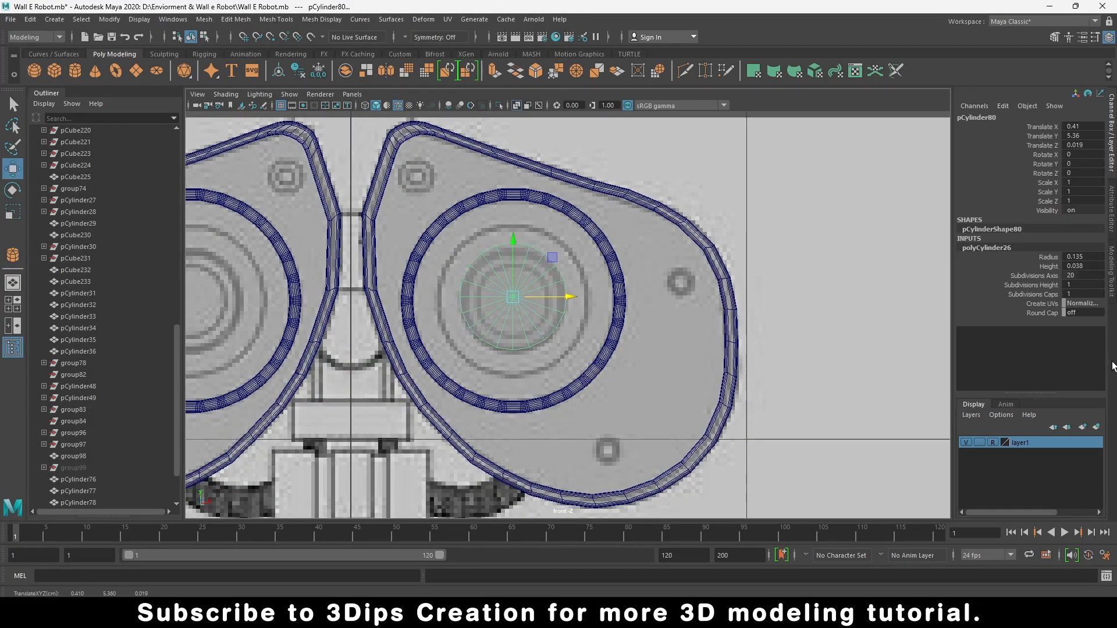
type("30")
key("Return")
left_click(1069, 295)
type("0")
key("Return")
Step: Align the cylinder with the lens circle at Translate Y 5.349, move it to Translate Z 1.399 and stretch it to Scale Z 5.322
key("f")
left_click_drag(568, 261, 570, 272)
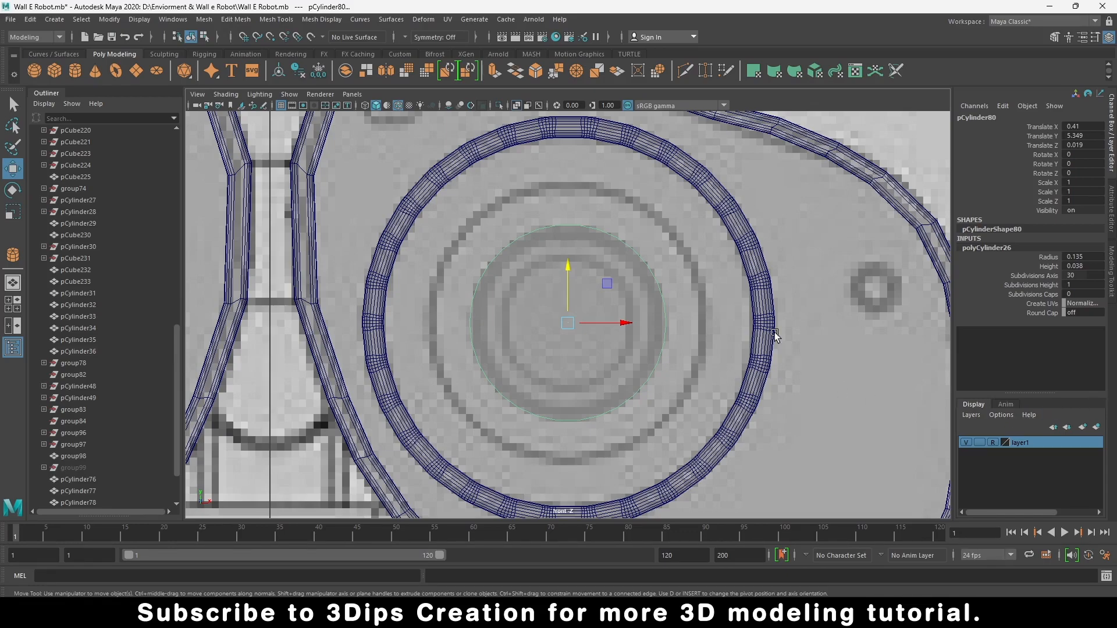
scroll(613, 311, "up", 1)
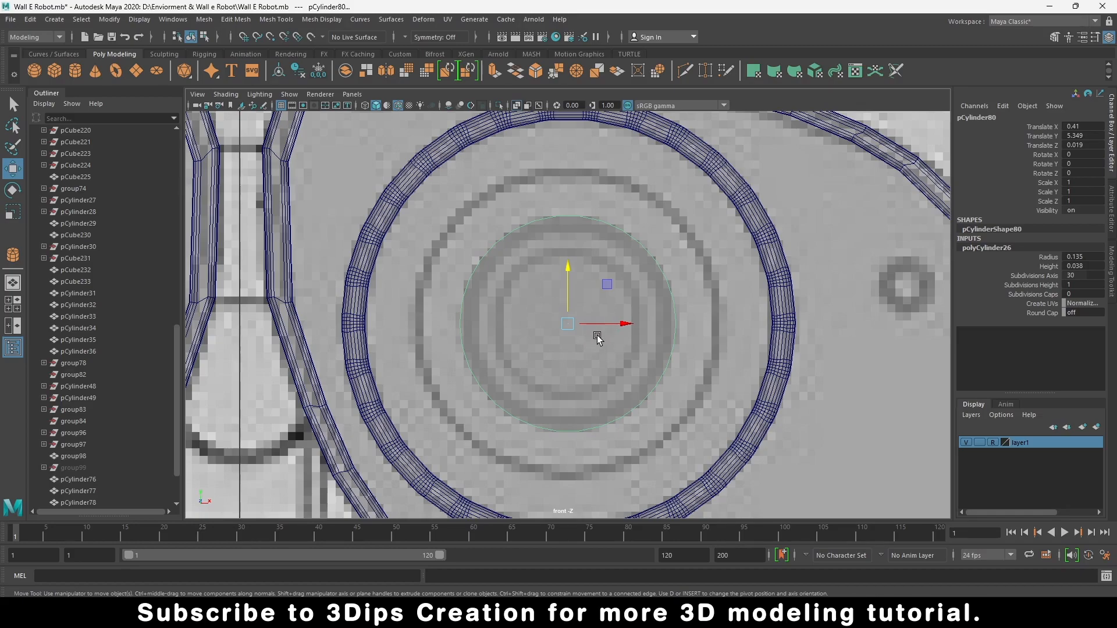
key("r")
Step: Extrude the cylinder's front face and scale it inward to form a thin rim matching the reference
right_click_drag(606, 296, 652, 273)
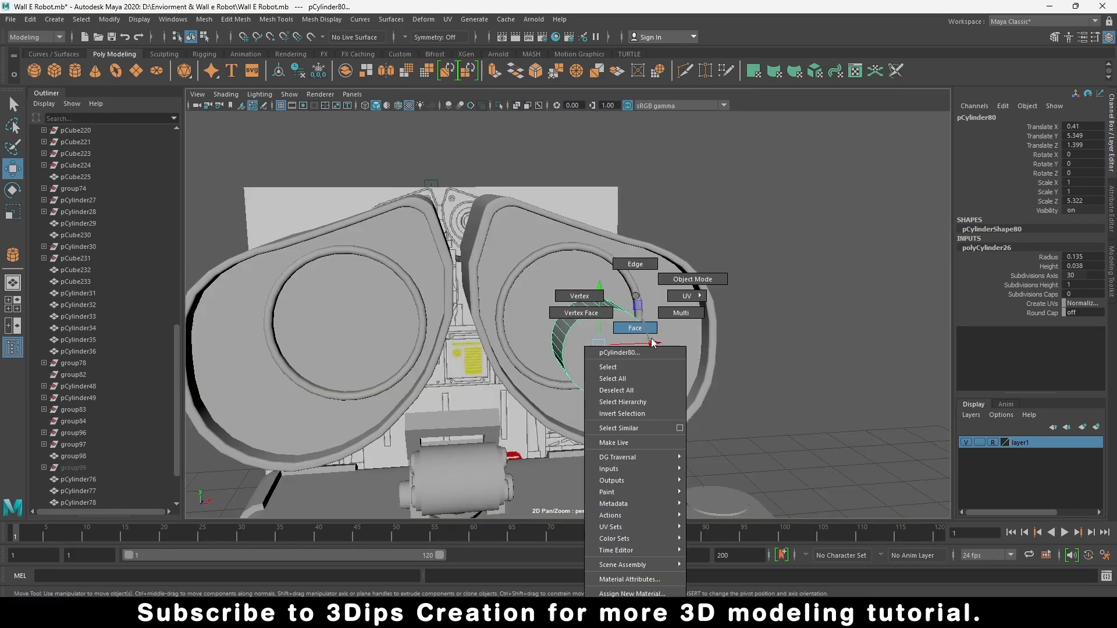
left_click(616, 349)
key("w")
key("space")
key("space")
key("r")
key("ctrl+e")
left_click_drag(541, 335, 546, 360, "shift")
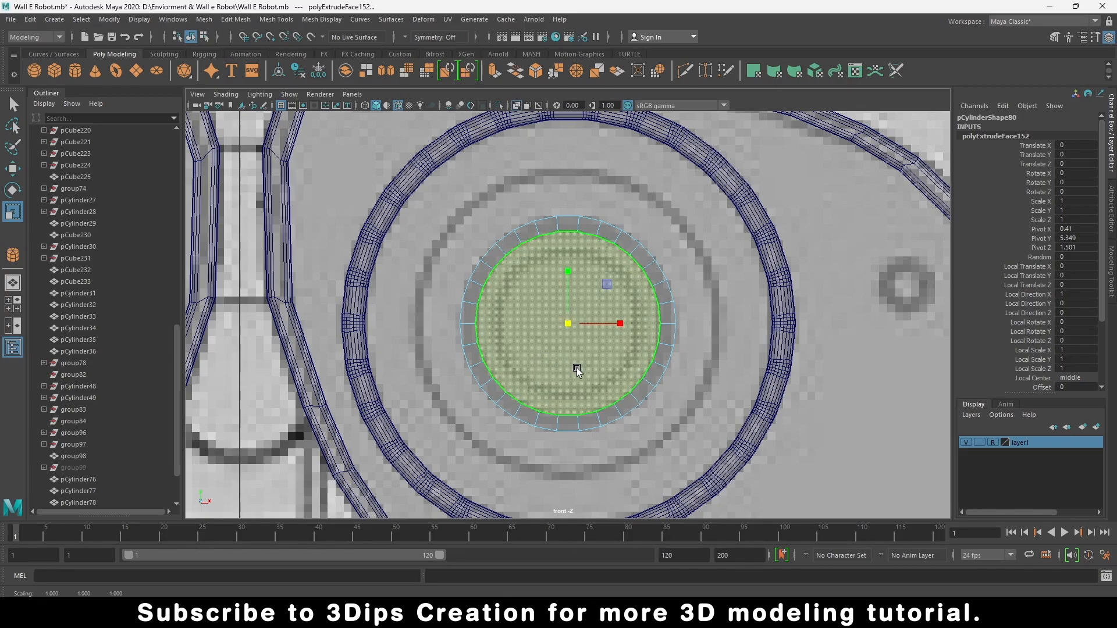
key("w")
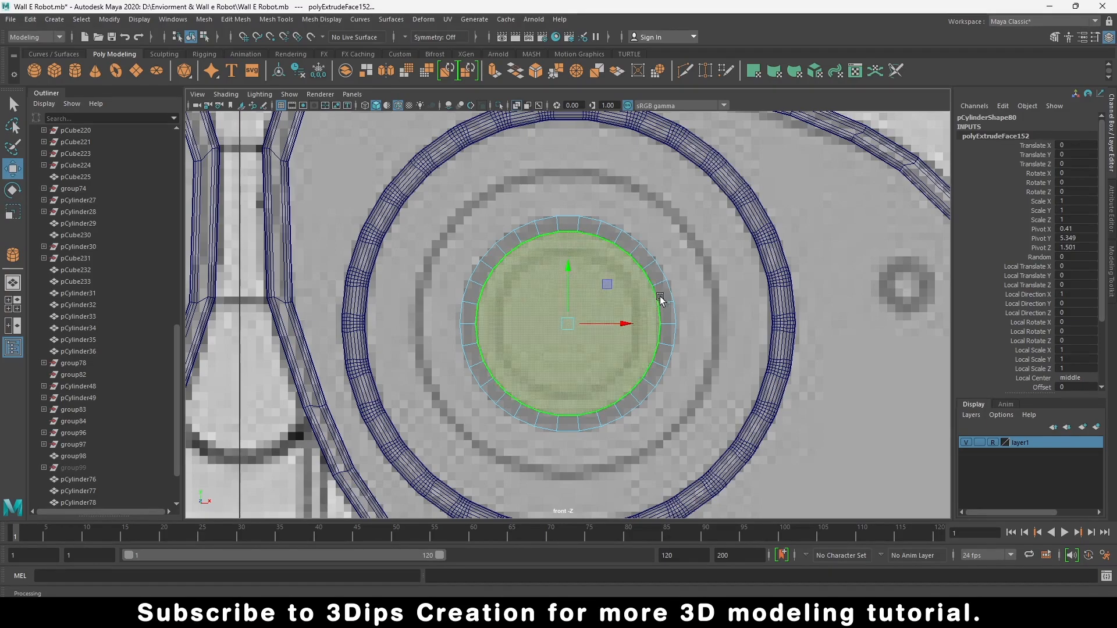
Step: Extrude the cylinder's back face and scale it inward to match the front rim
key("space")
key("space")
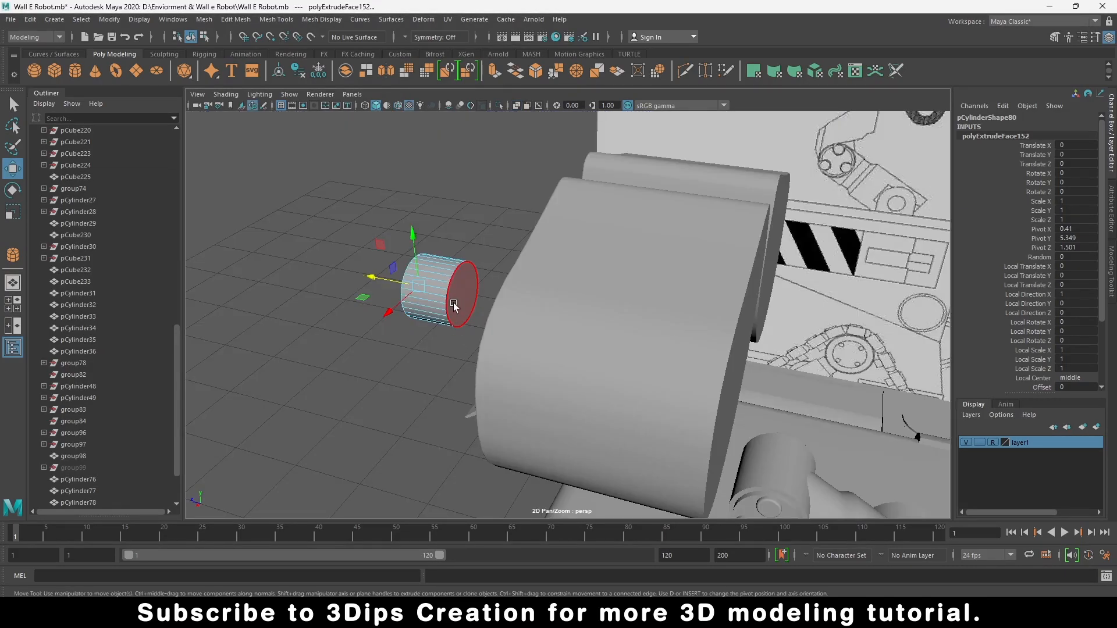
left_click(456, 307)
key("space")
key("space")
key("r")
key("ctrl+e")
left_click_drag(568, 324, 550, 339)
scroll(570, 318, "up", 4)
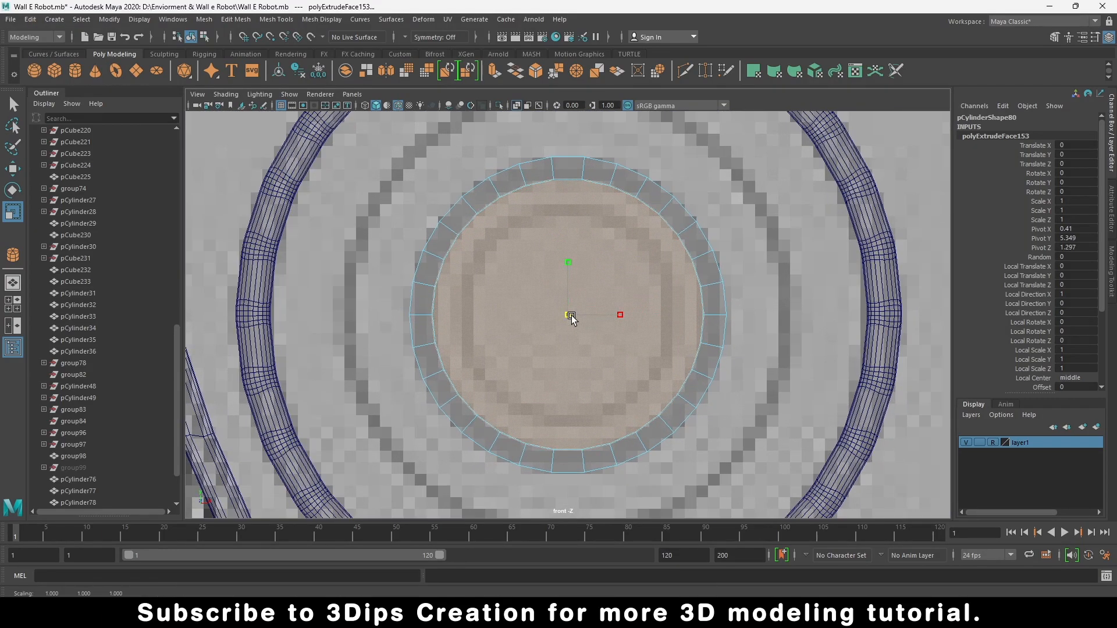
key("w")
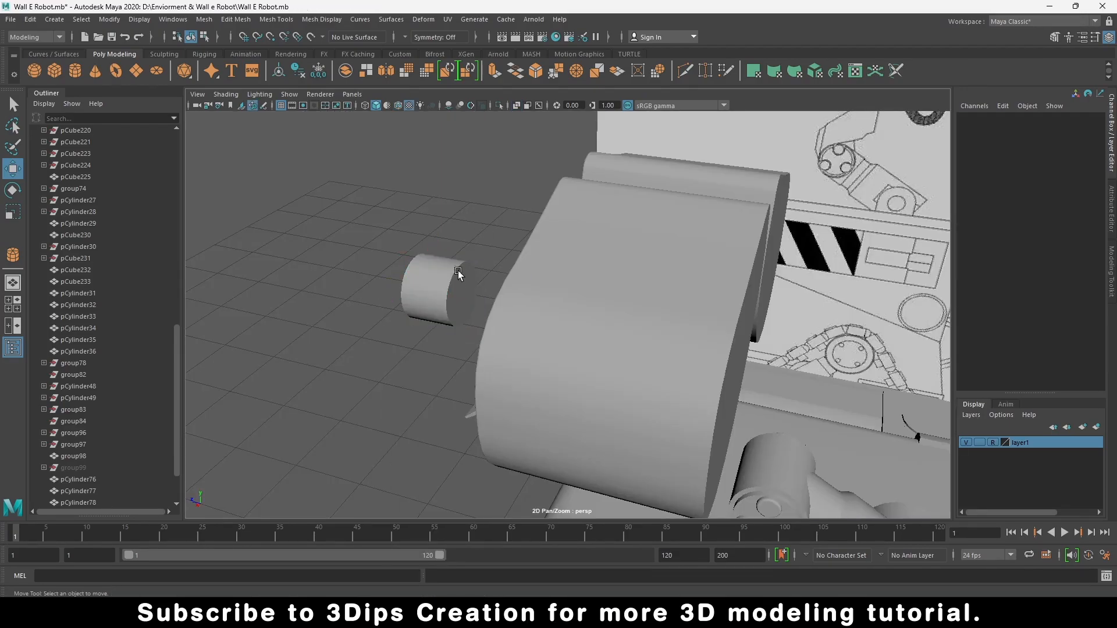
Step: Remove the inner end faces and bridge the two openings to make the cylinder a hollow tube
right_click(457, 278)
left_click(456, 309)
left_click_drag(460, 299, 430, 382, "alt")
left_click(430, 382)
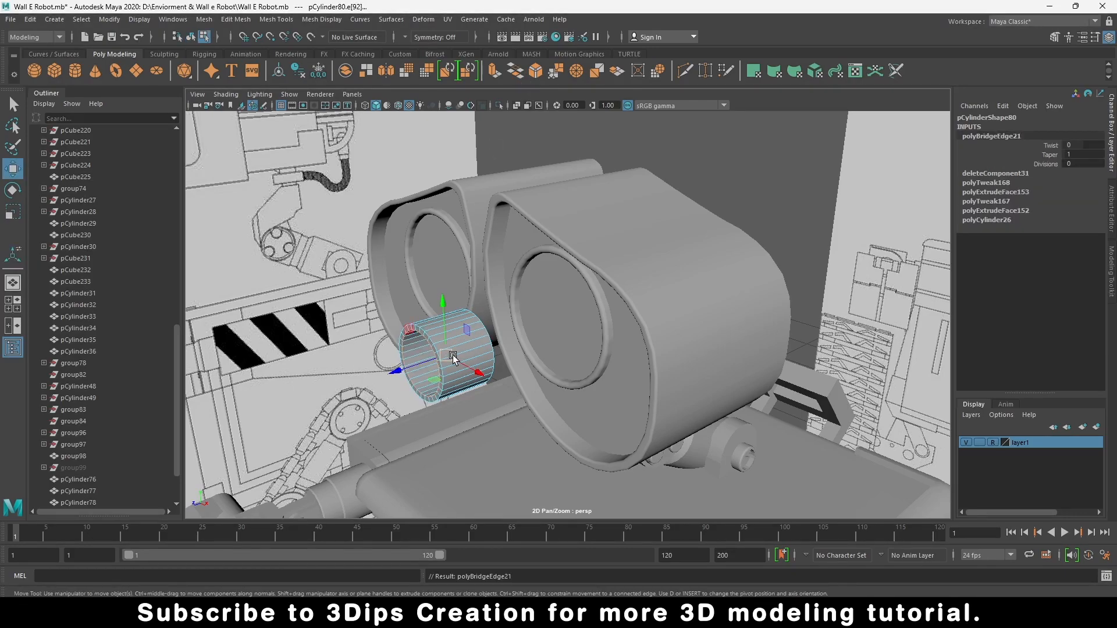
Step: Shorten the hollow tube along its depth to Scale Z 4.356
right_click_drag(454, 296, 512, 276)
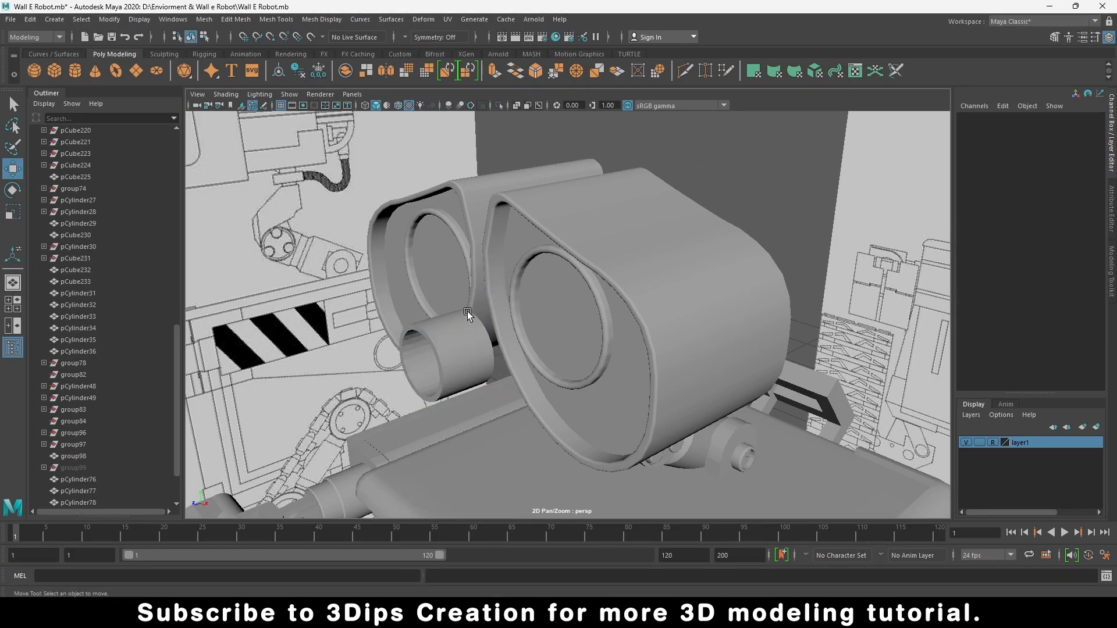
key("r")
left_click_drag(409, 366, 410, 368)
key("f")
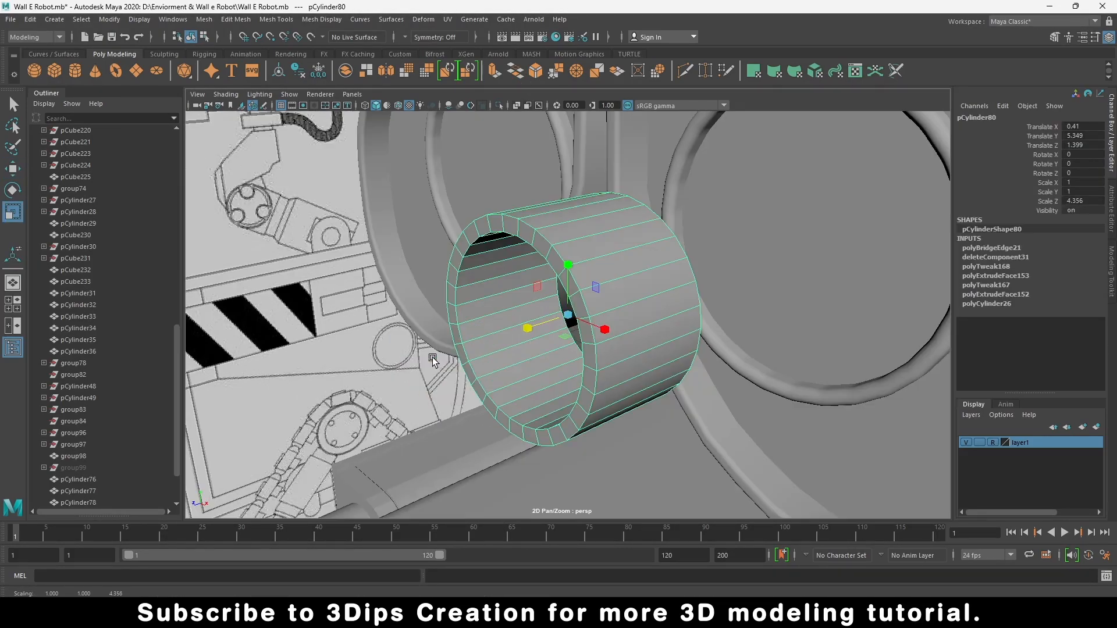
Step: Bevel the whole tube with several segments so that its rims are rounded
left_click(540, 68)
scroll(552, 302, "up", 5)
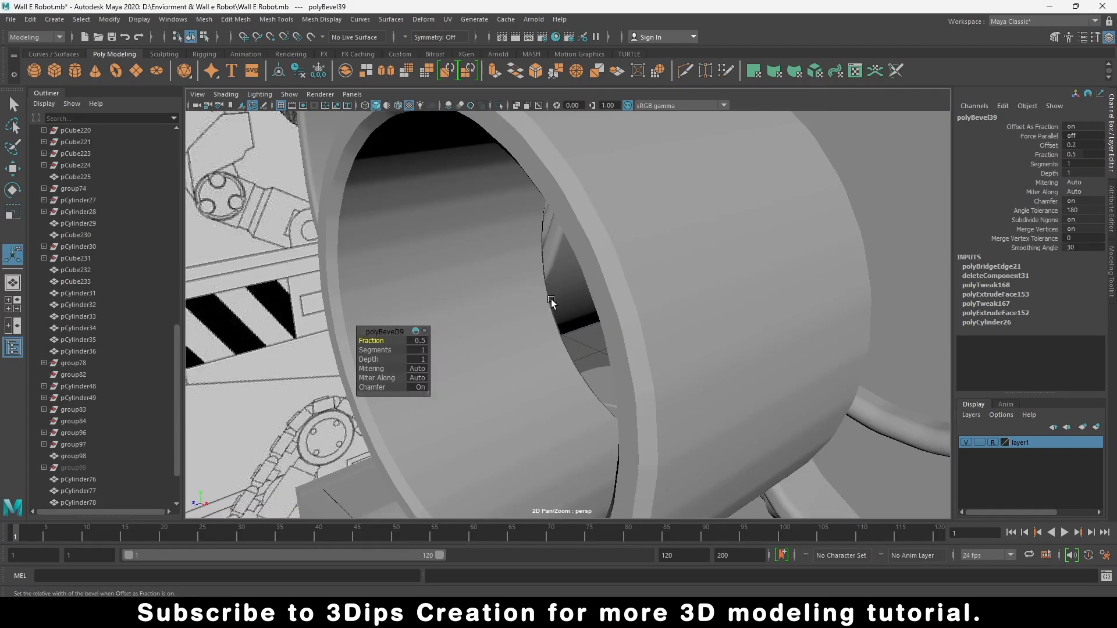
left_click(528, 333)
mouse_move(373, 340)
left_mouse_down()
mouse_move(393, 351)
mouse_move(380, 341)
left_mouse_up()
key("w")
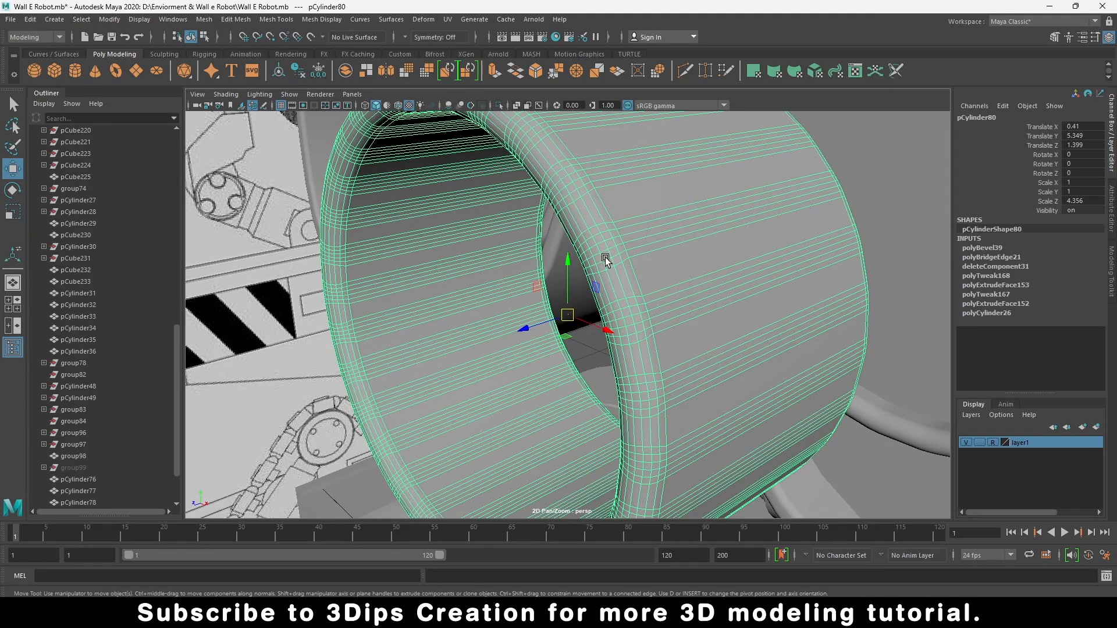
Step: Move the beveled tube back into the housing's lens recess, to Translate Z 0.828
scroll(655, 230, "down", 5)
left_click(519, 373)
left_click(520, 373)
middle_click_drag(519, 373, 725, 303)
left_click_drag(720, 304, 720, 345, "alt")
left_click_drag(796, 316, 798, 318)
Step: Duplicate the lens tube and shrink the copy to Scale X and Y 0.687 and Scale Z 2.994 as an inner ring
left_click(362, 340)
left_click_drag(362, 339, 603, 324, "alt")
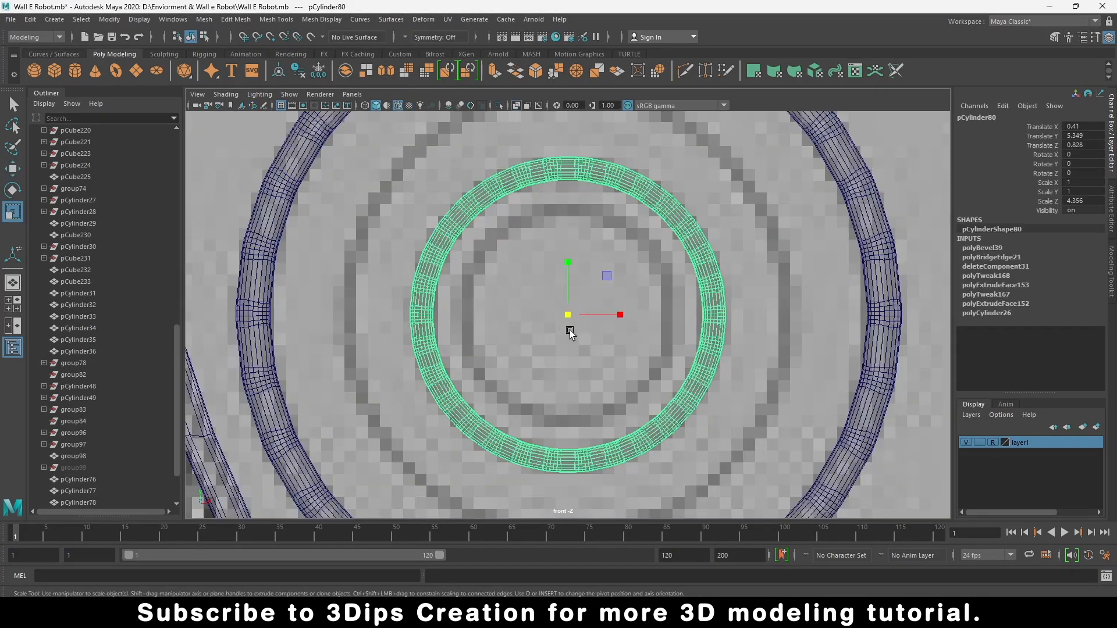
left_click_drag(568, 315, 492, 359, "shift")
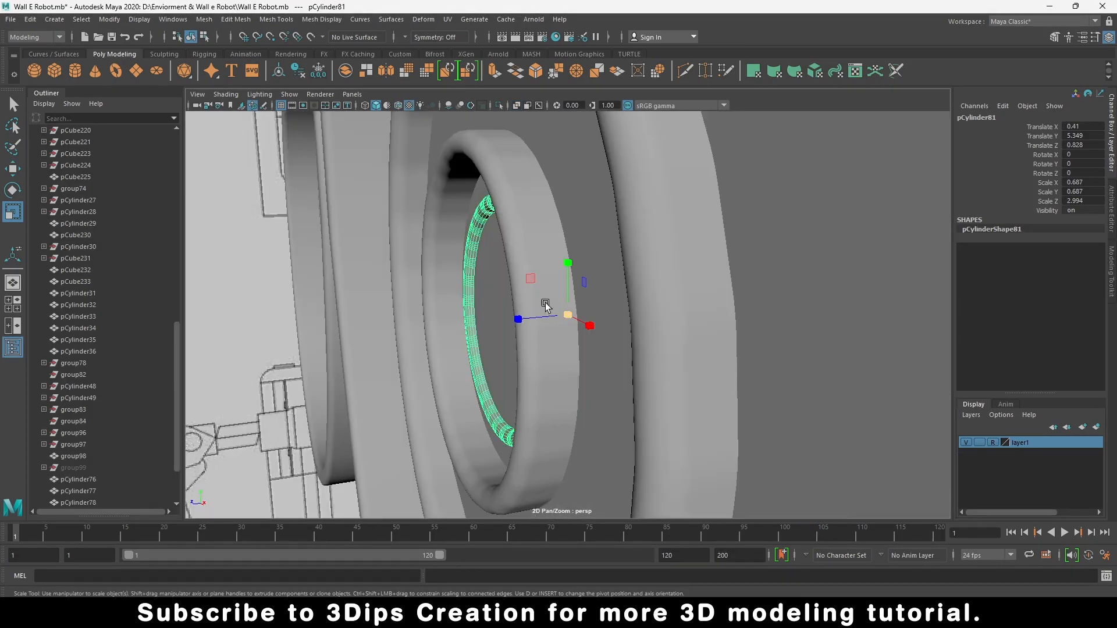
Step: Move the inner ring forward within the lens tube, to Translate Z 0.851
key("w")
left_click_drag(510, 324, 495, 326)
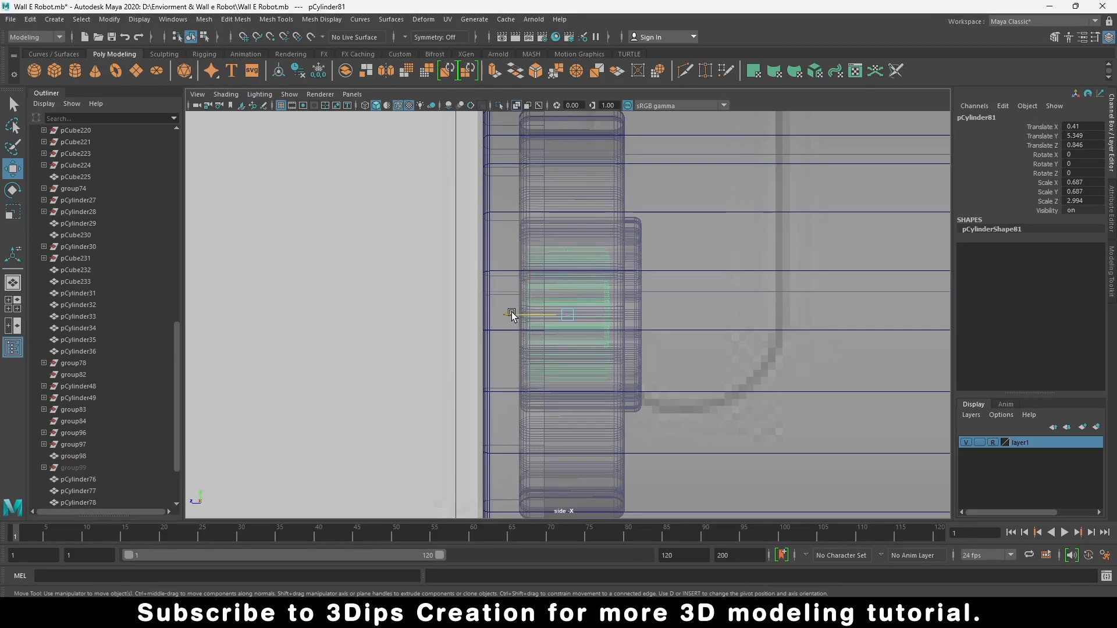
left_click_drag(511, 314, 507, 313)
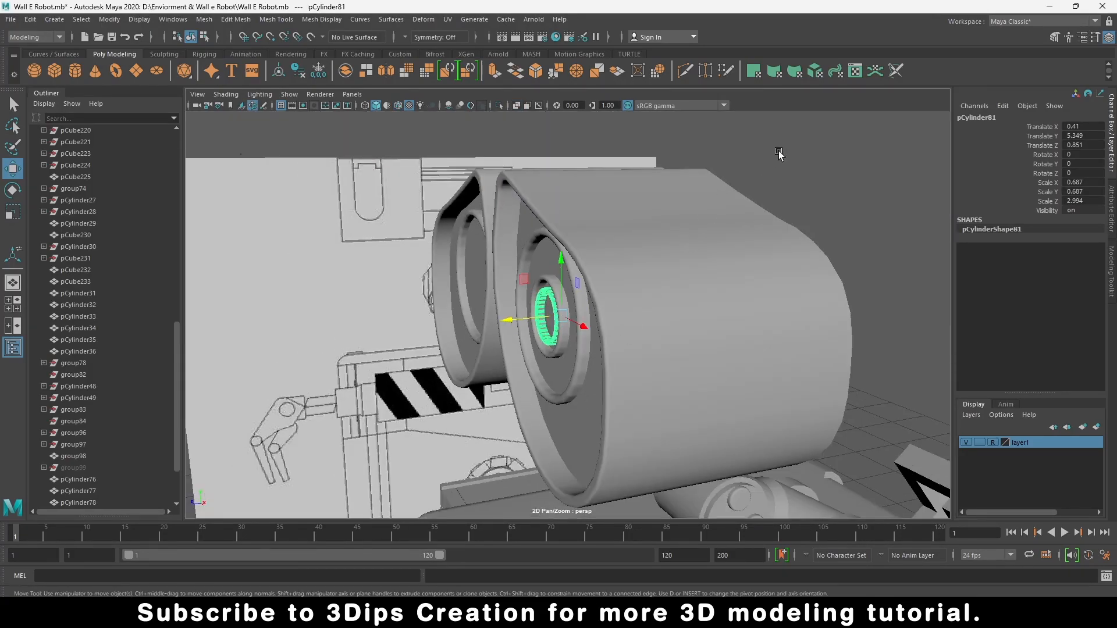
Step: Group the two lens rings, duplicate the group and move the copy into the other eye, to Translate X -0.816
left_click(778, 151)
scroll(779, 153, "down", 4)
left_click_drag(588, 356, 693, 351, "alt")
left_click(584, 333)
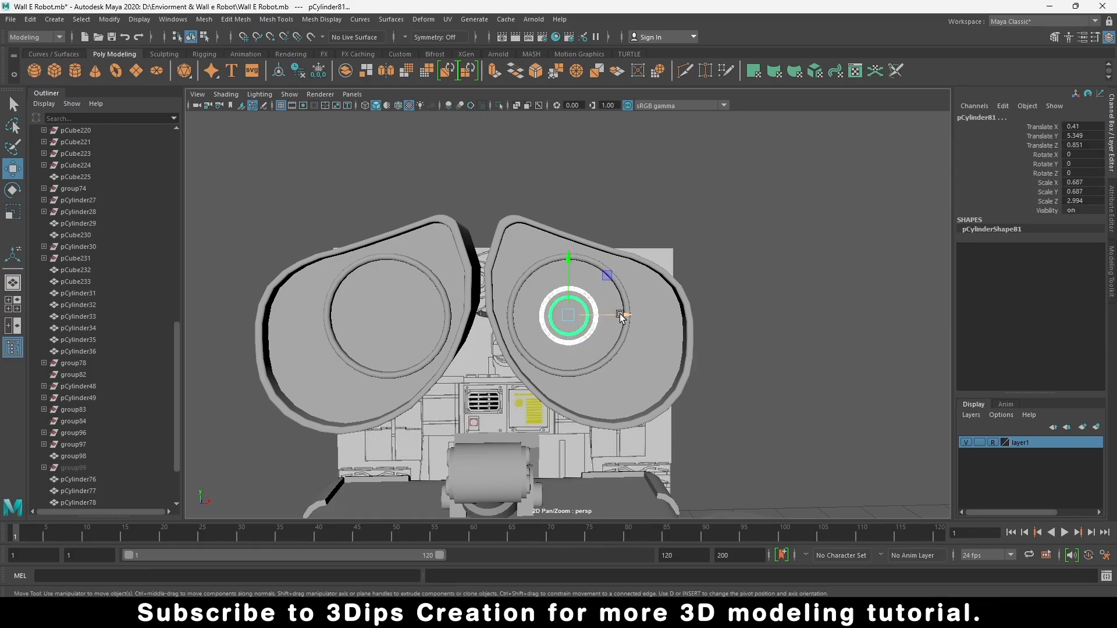
key("ctrl+g")
key("ctrl+d")
left_click_drag(625, 315, 448, 350)
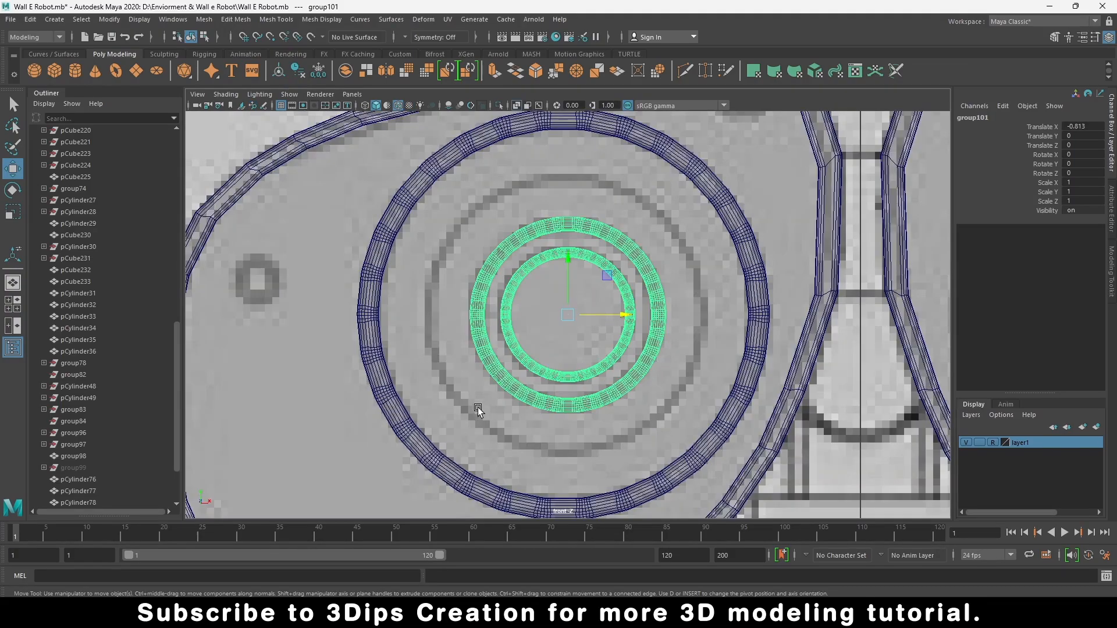
left_click_drag(625, 316, 622, 315)
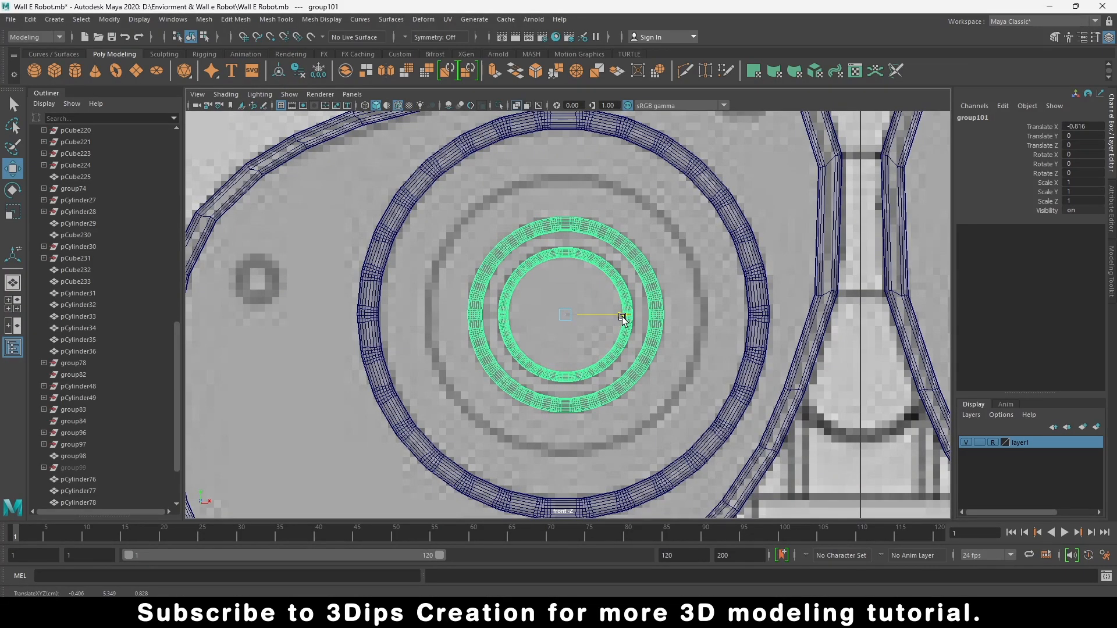
left_click(235, 163)
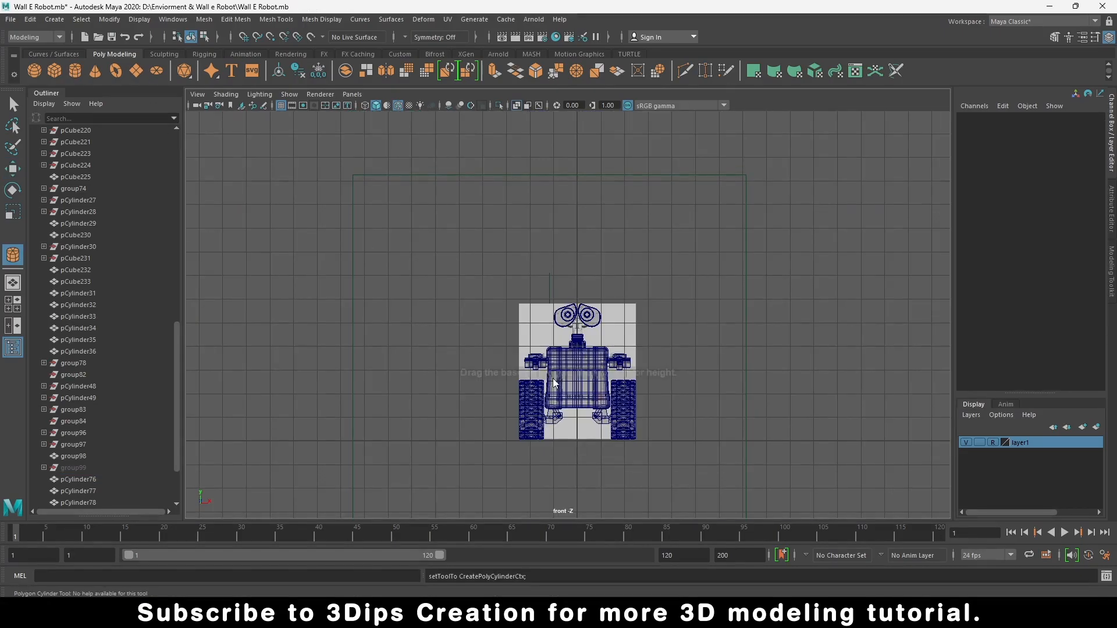
Step: Draw a cylinder about 0.192 in radius on the other eye's middle circle, with 30 axis subdivisions, centered at Translate Y 5.346
scroll(563, 328, "up", 15)
left_click_drag(565, 317, 627, 326)
left_click(1092, 279)
type("30")
key("Return")
scroll(565, 252, "up", 4)
left_click_drag(568, 264, 568, 261)
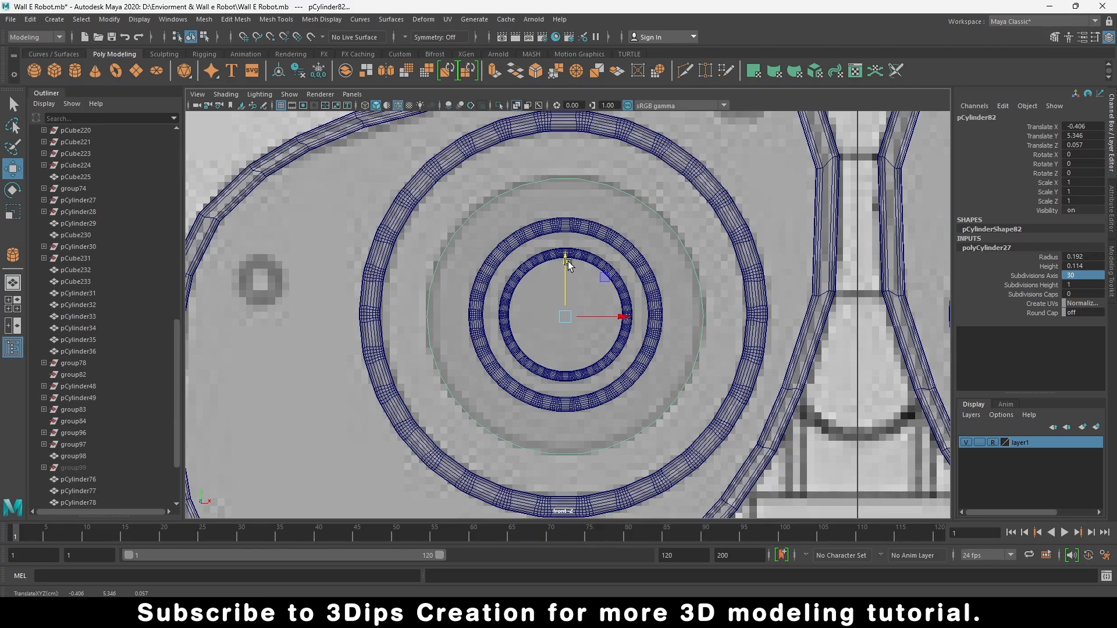
Step: Deepen the cylinder to Scale Z 1.811 and move it forward out of the eye to Translate Z 1.255
key("r")
right_click_drag(587, 284, 588, 310)
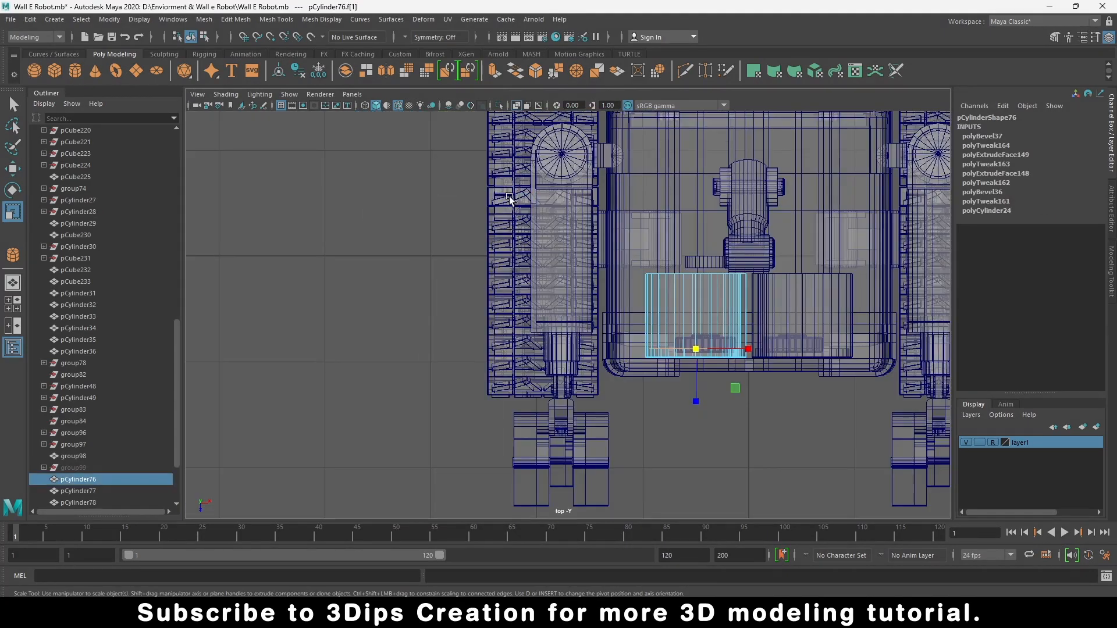
left_click(754, 413)
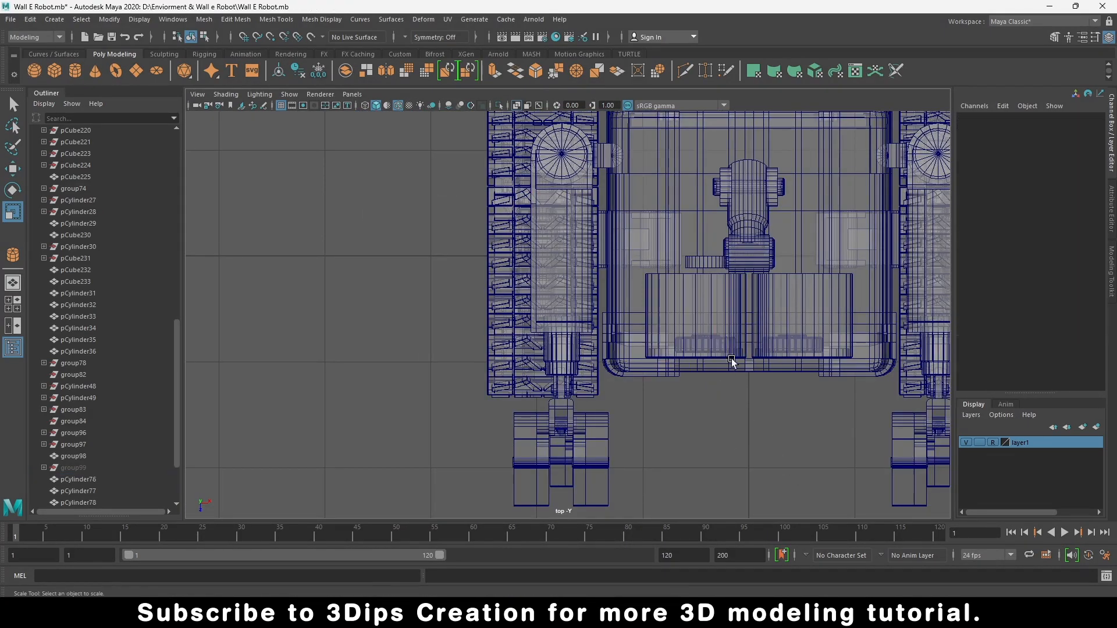
left_click(700, 263)
key("w")
left_click_drag(706, 317, 709, 421)
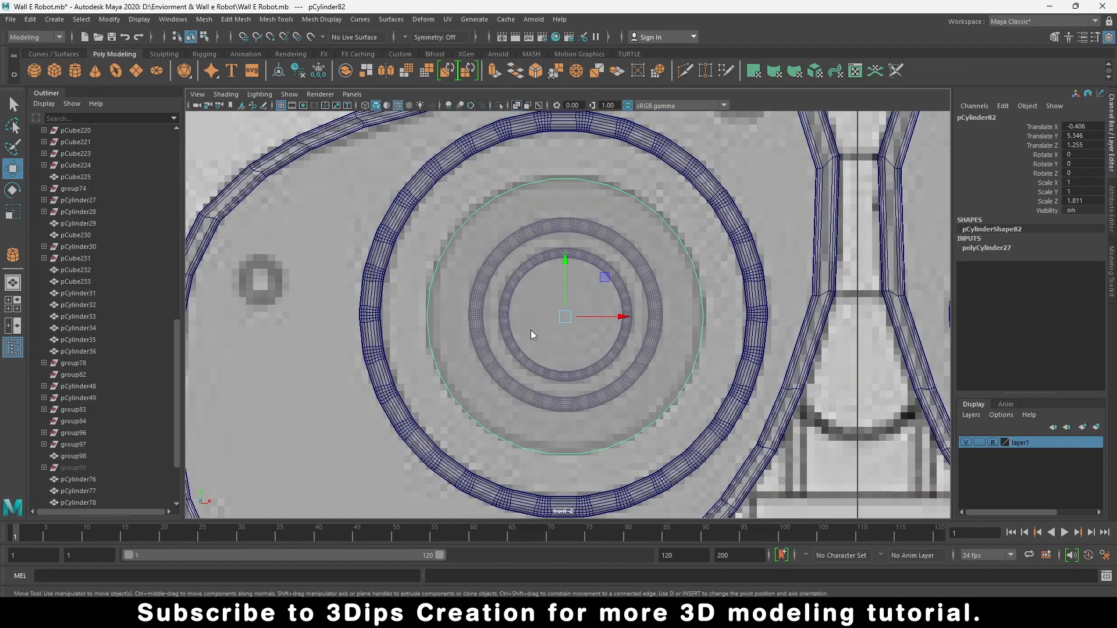
Step: Extrude the cylinder's front and back cap faces and scale each slightly inward to form a thin rim
right_click_drag(530, 329, 516, 356)
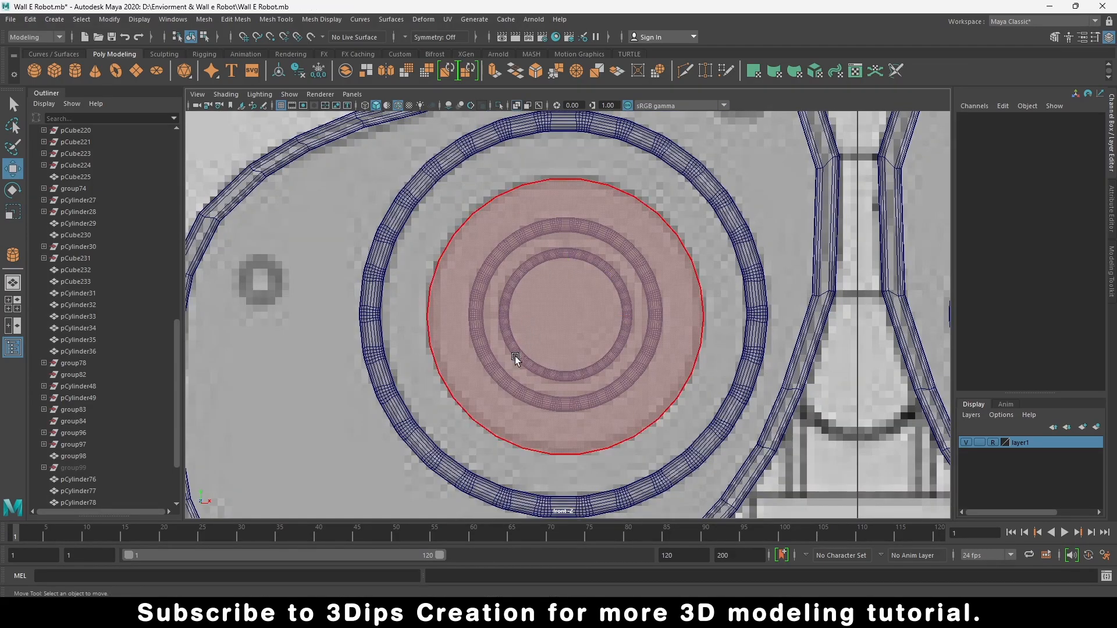
left_click(556, 318)
key("r")
key("ctrl+e")
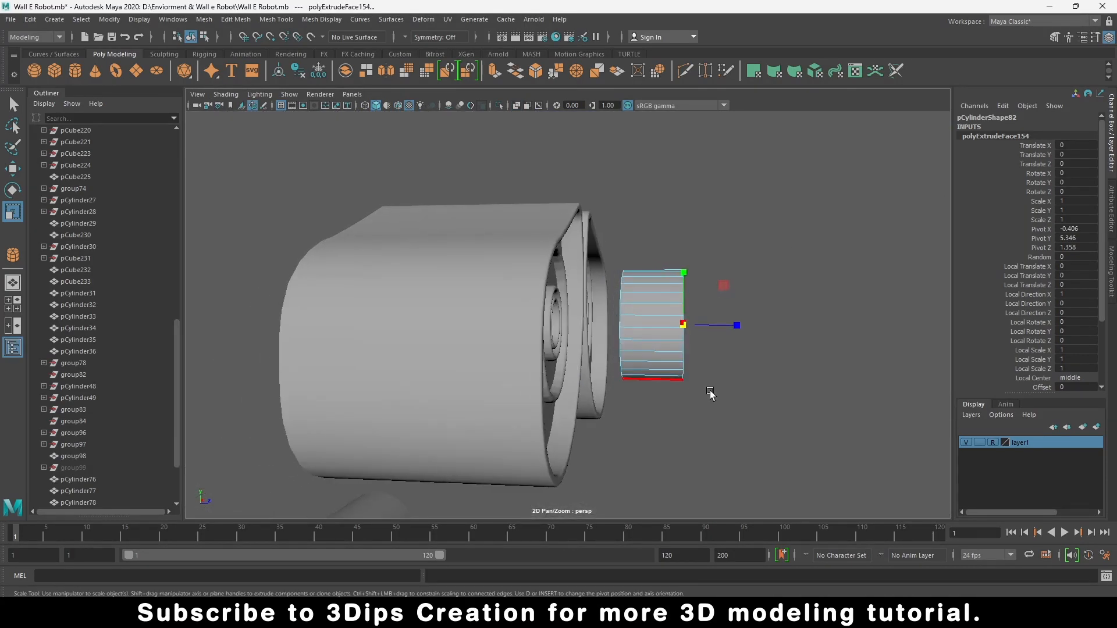
scroll(713, 392, "up", 3)
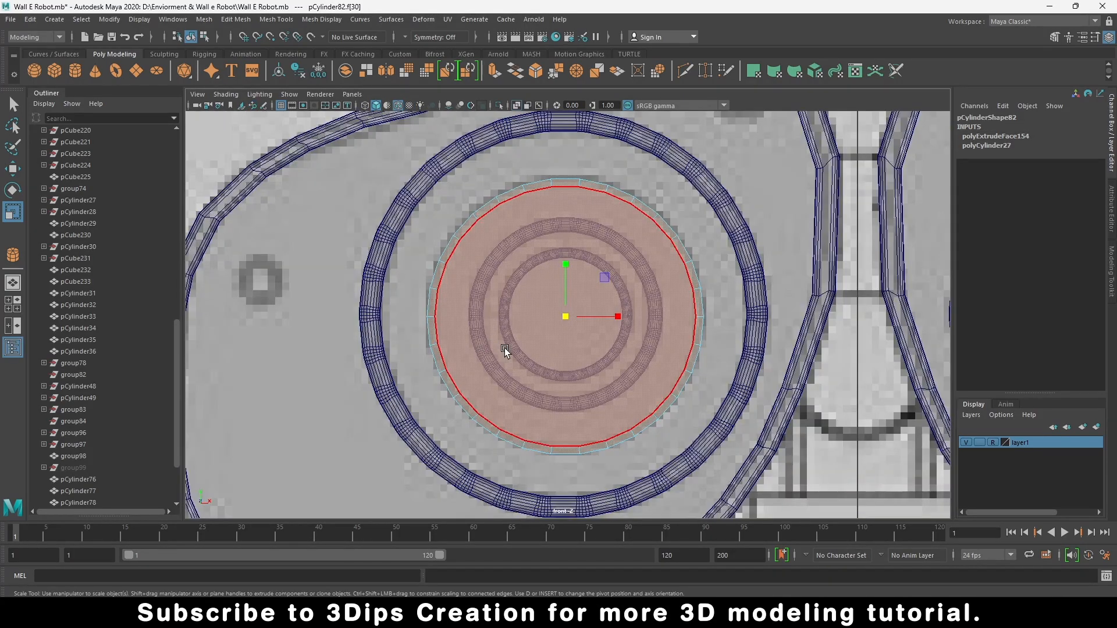
key("ctrl+e")
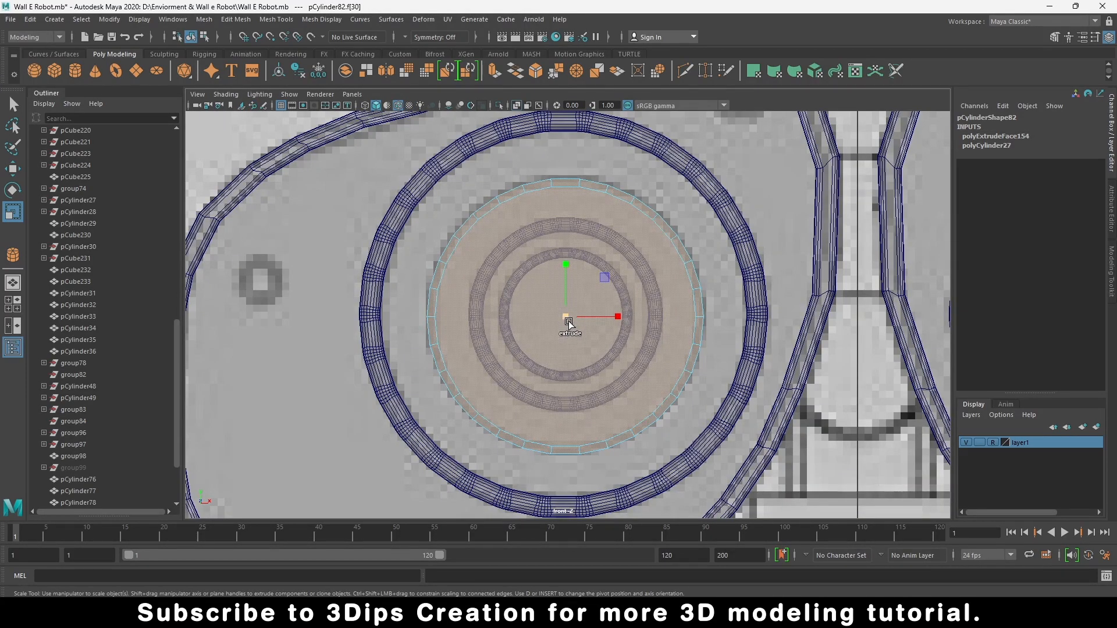
scroll(554, 320, "up", 2)
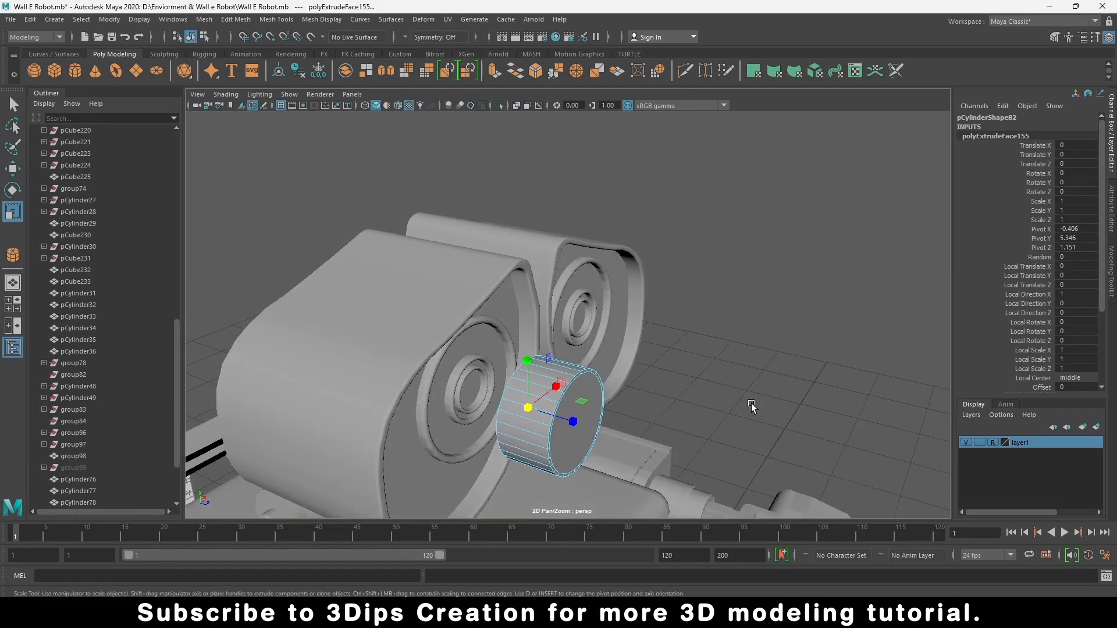
key("w")
right_click(581, 296)
right_click_drag(657, 311, 639, 280)
left_click(808, 319)
Step: Bridge the cylinder's inset front and back faces to hollow it into an open tube
left_click(518, 451)
right_click_drag(551, 401, 552, 329)
left_click(567, 440)
left_click_drag(675, 425, 761, 419, "alt")
left_click(669, 380, "shift")
left_click_drag(920, 334, 816, 366, "alt")
left_click(516, 73)
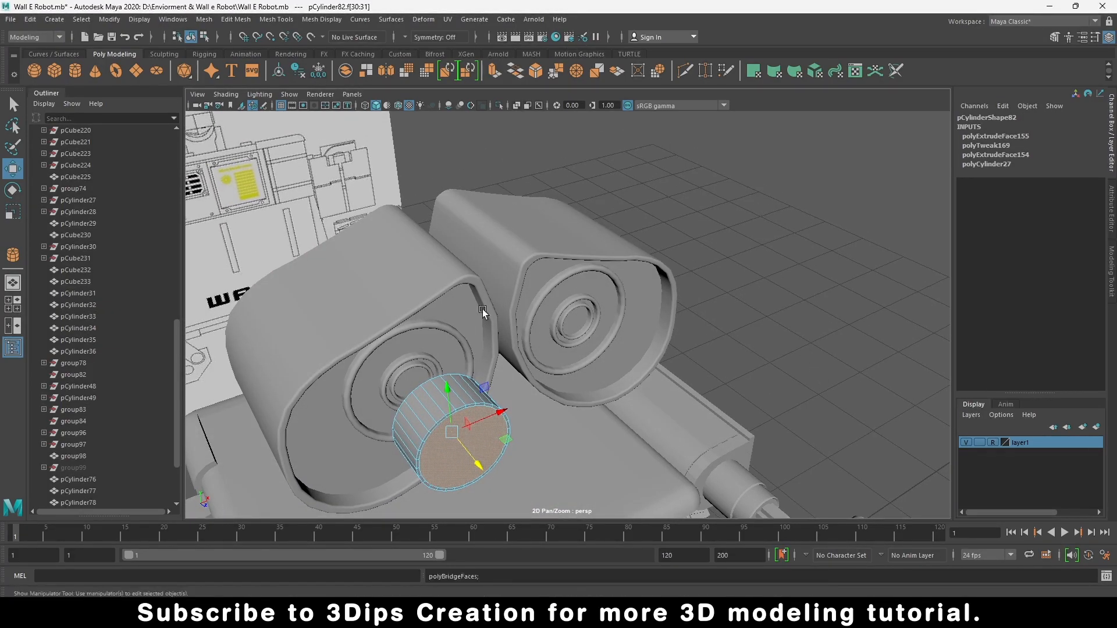
key("w")
right_click_drag(482, 408, 544, 270)
left_click(623, 221)
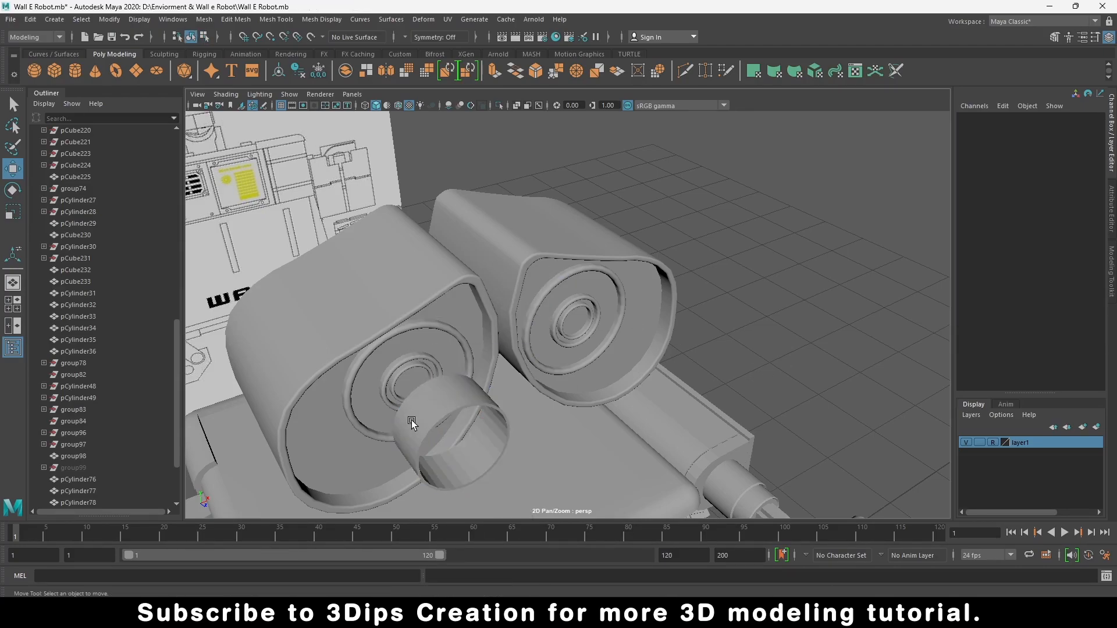
Step: Bevel the thin tube's edges with several segments to round its rims
left_click(429, 417)
key("f")
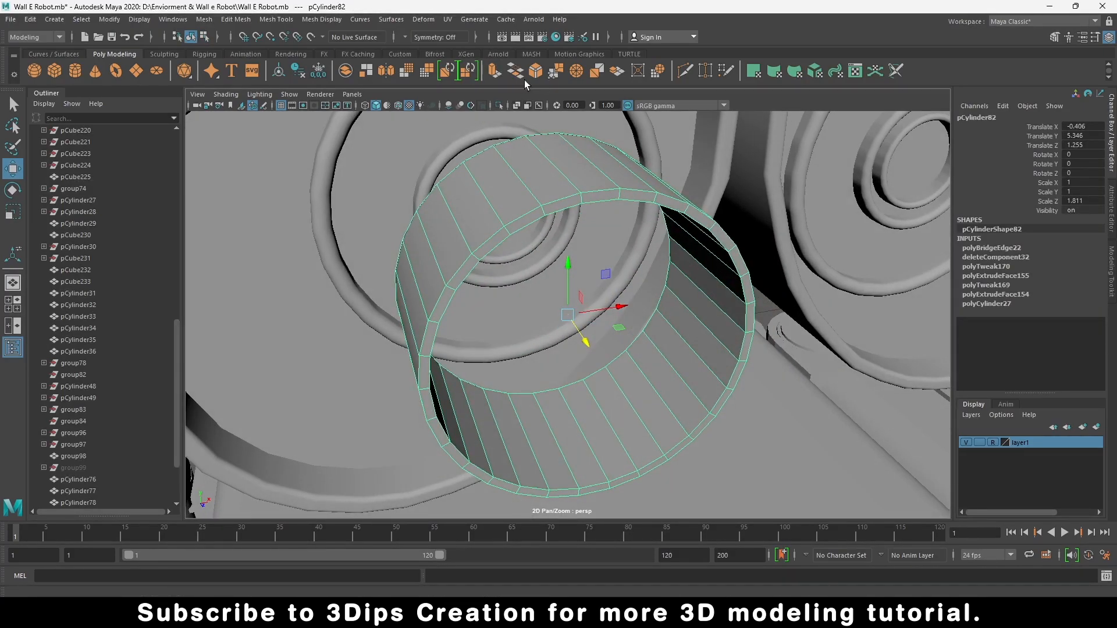
key("ctrl+b")
left_click(463, 255)
mouse_move(373, 342)
left_mouse_down()
mouse_move(396, 351)
mouse_move(389, 341)
left_mouse_up()
scroll(453, 298, "up", 5)
scroll(453, 298, "down", 4)
key("w")
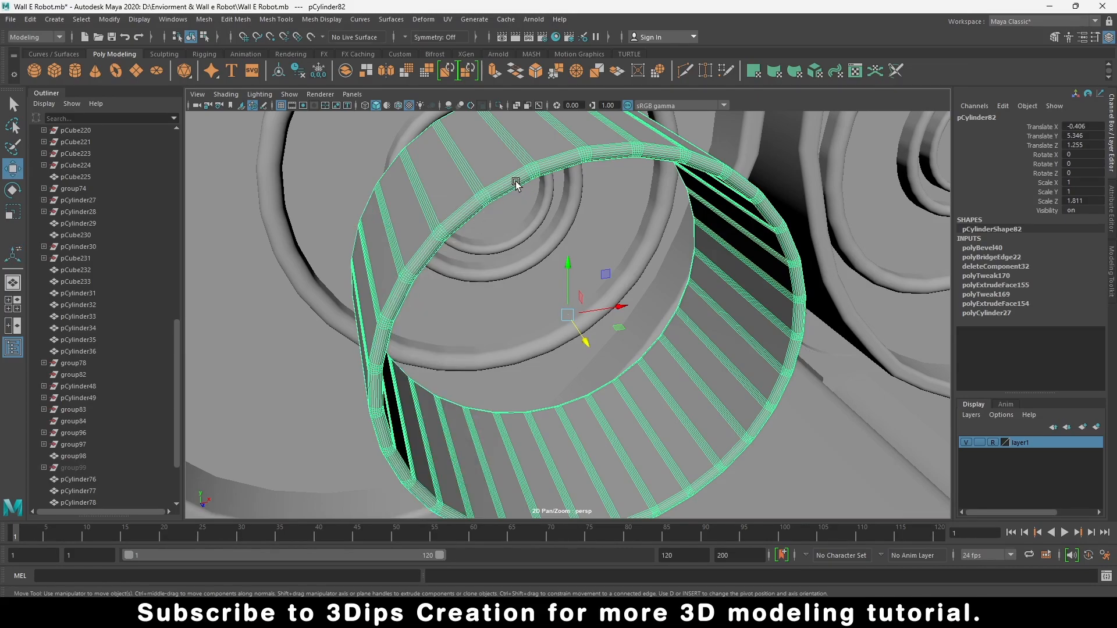
Step: Move the beveled thin ring back into the eye housing, to Translate Z 0.82
scroll(519, 180, "down", 5)
key("space")
key("space")
left_click_drag(220, 317, 534, 332)
key("space")
key("space")
left_click(830, 303)
mouse_move(830, 303)
left_mouse_down("alt")
mouse_move(826, 319)
mouse_move(843, 287)
mouse_move(820, 307)
left_mouse_up("alt")
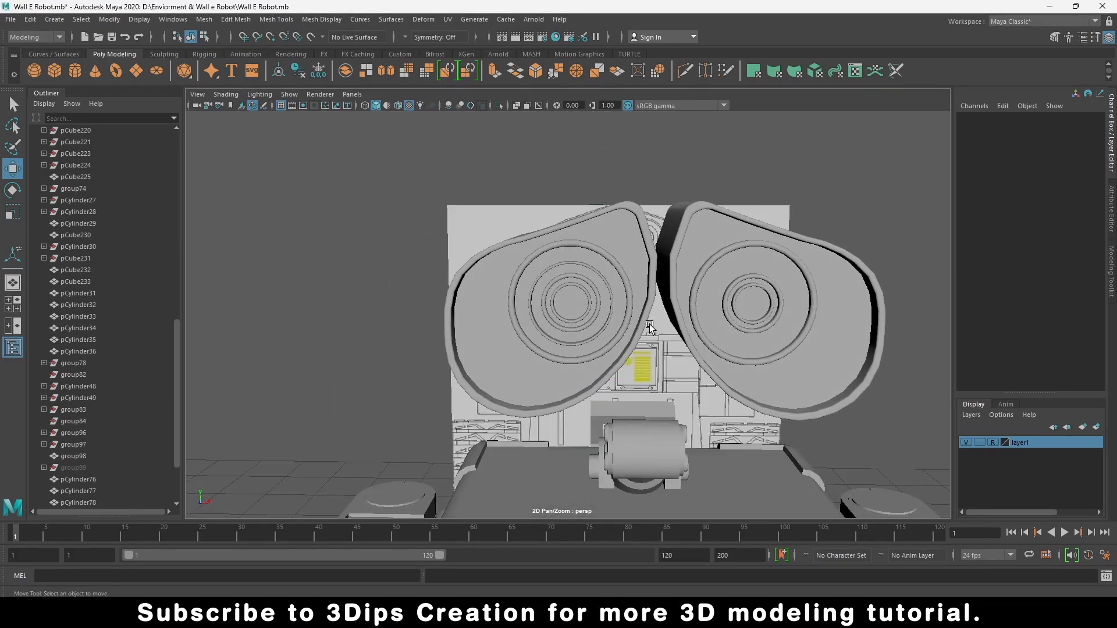
Step: Duplicate the thin ring and align the copy with the opposite eye's middle circle, at about Translate X 0.404
left_click(606, 324)
key("space")
key("space")
left_click_drag(618, 316, 731, 335, "shift")
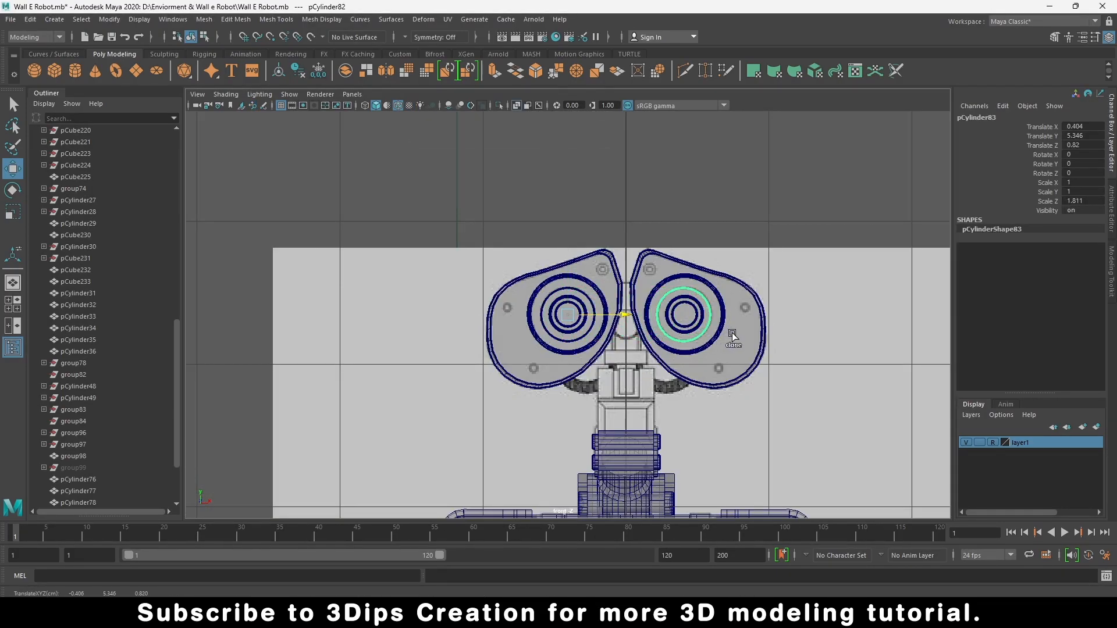
key("f")
left_click_drag(621, 317, 628, 317)
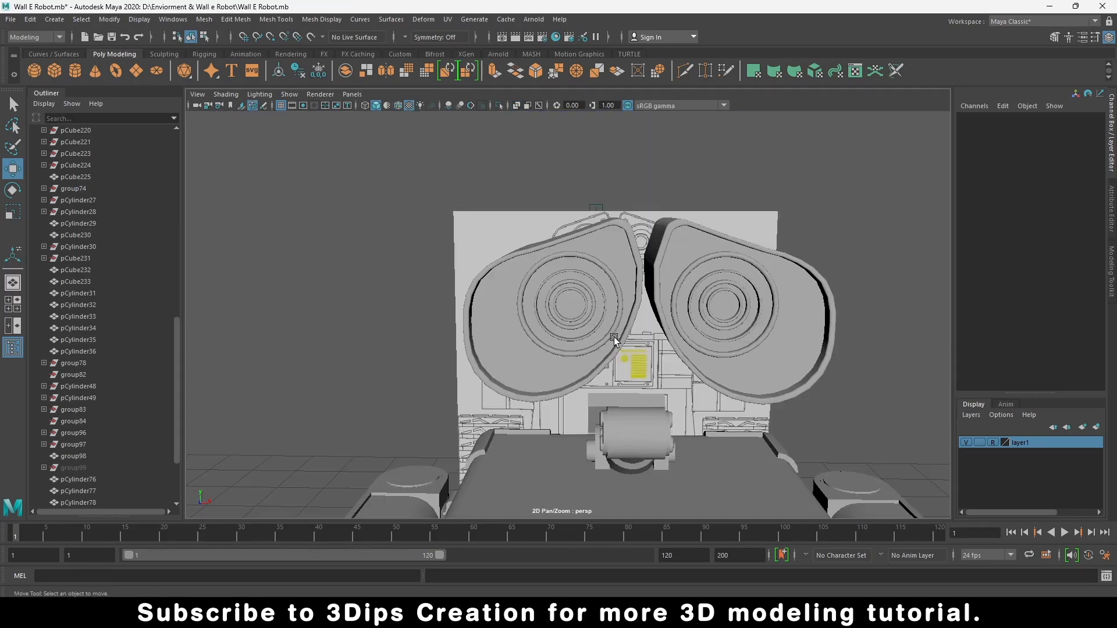
Step: Delete the small inner lens rings from the centers of the eyes
left_click_drag(613, 337, 633, 350, "alt")
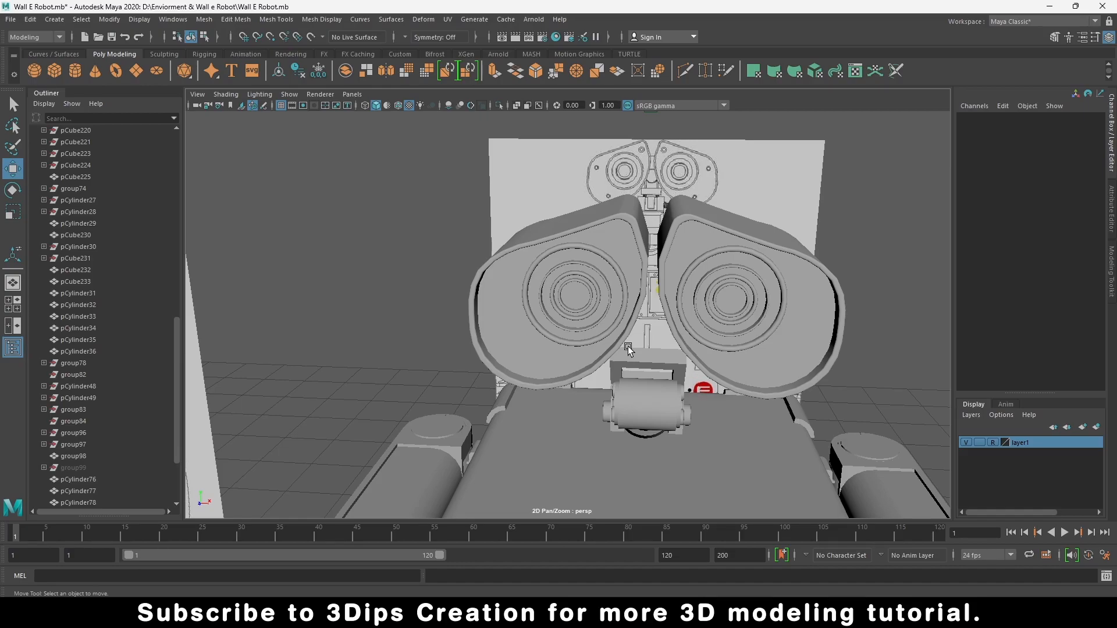
scroll(717, 330, "up", 5)
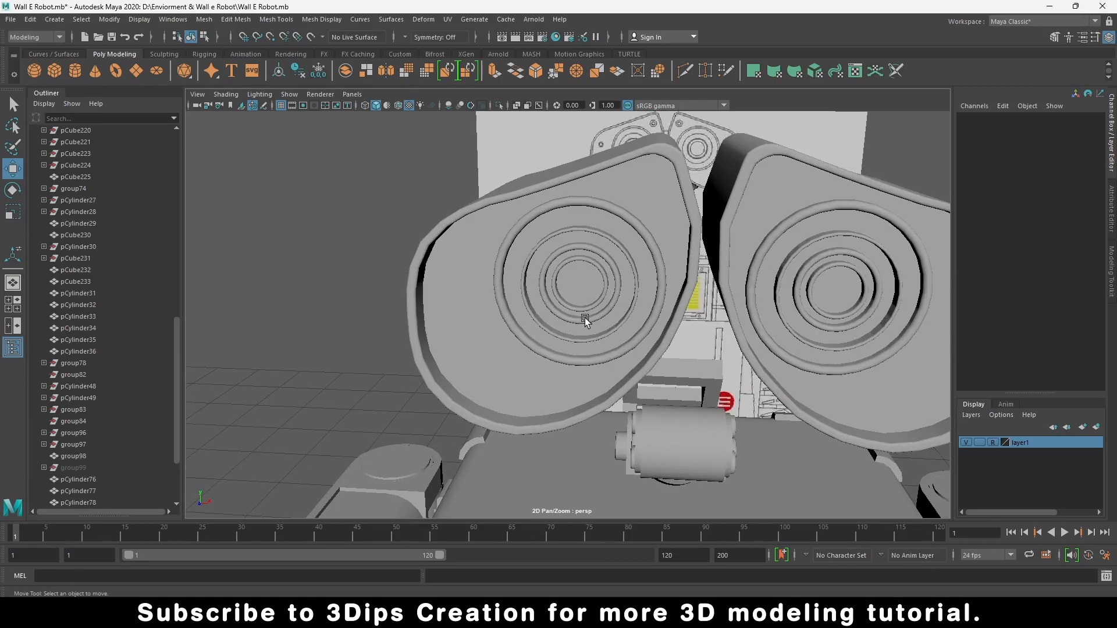
left_click(595, 302)
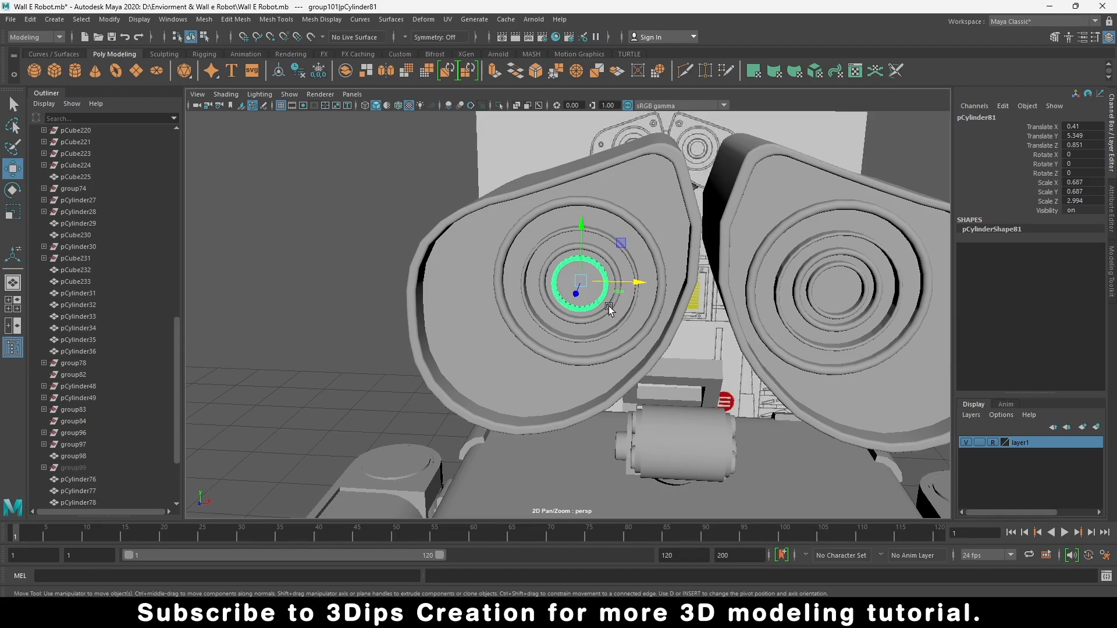
key("Delete")
left_click(848, 314)
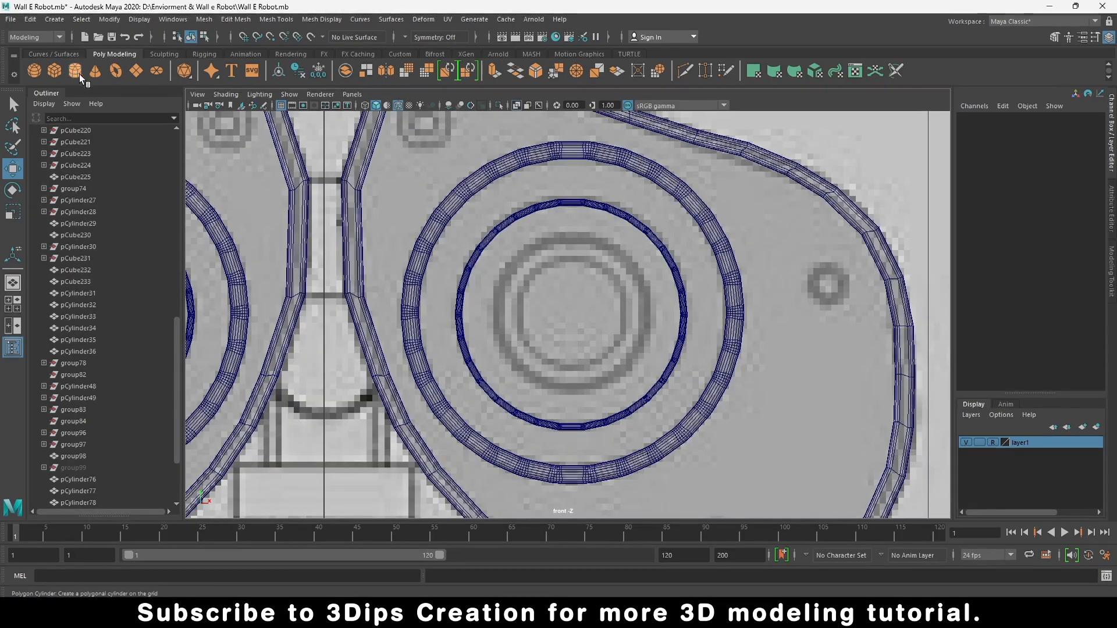
Step: Draw a cylinder about 0.127 in radius on the eye's inner reference circle, with 30 axis subdivisions
left_click(75, 72)
left_click_drag(575, 319, 636, 252)
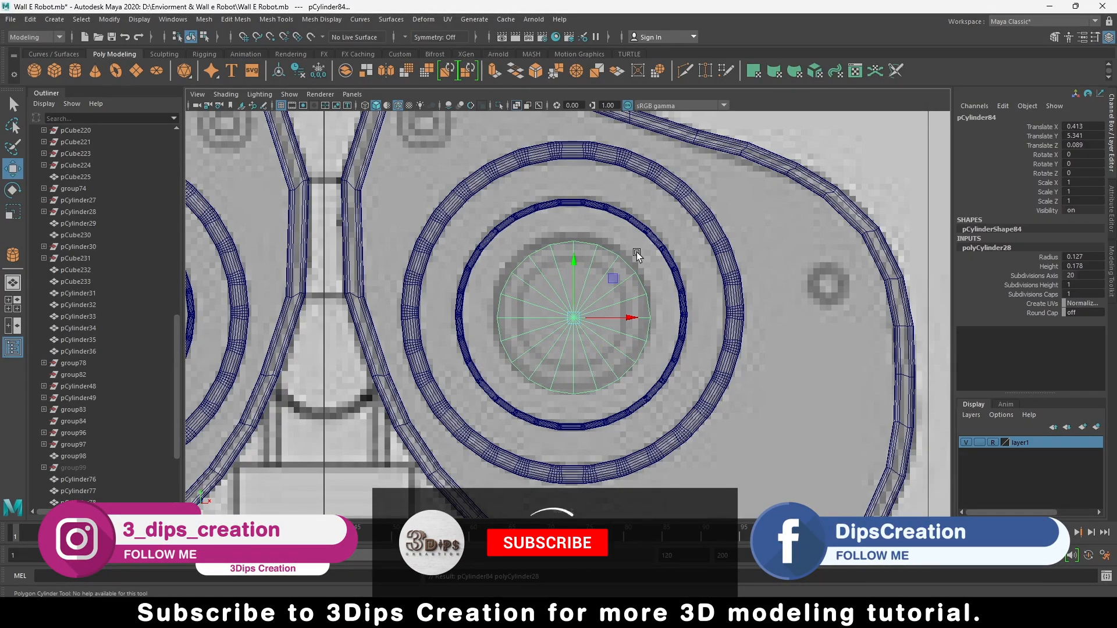
type("30")
key("Return")
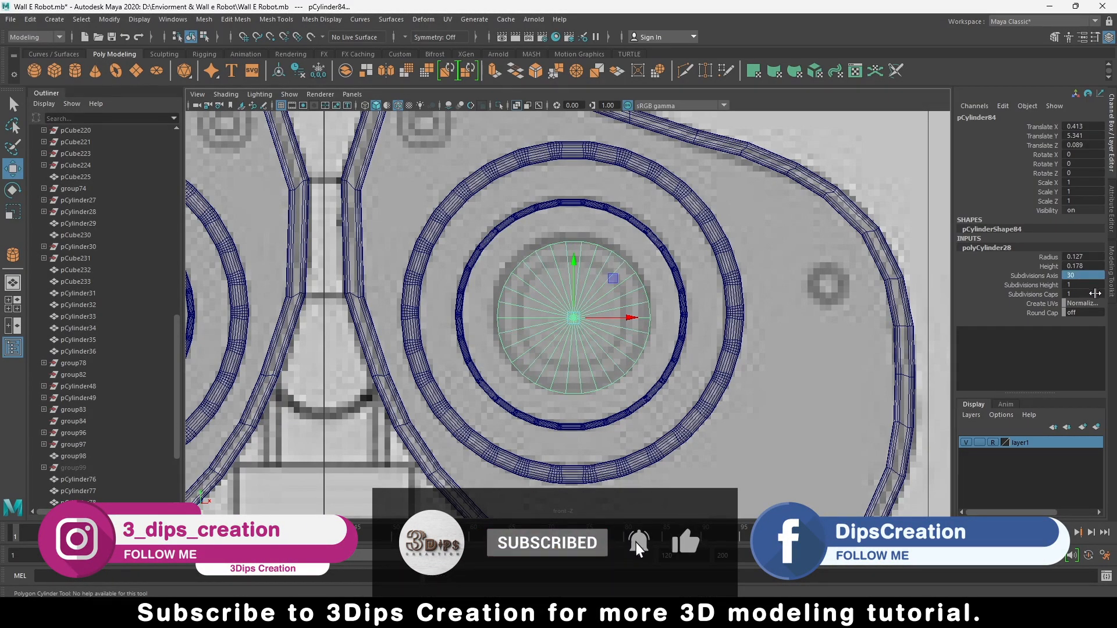
Step: Center the new cylinder at Translate X 0.41 and Y 5.35, scale it to 1.053, and set its cap subdivisions to 0
scroll(581, 305, "up", 2)
left_click_drag(576, 265, 577, 259)
key("r")
left_click_drag(576, 313, 624, 319)
key("w")
left_click_drag(571, 265, 573, 262)
left_click(1083, 296)
type("0")
key("Return")
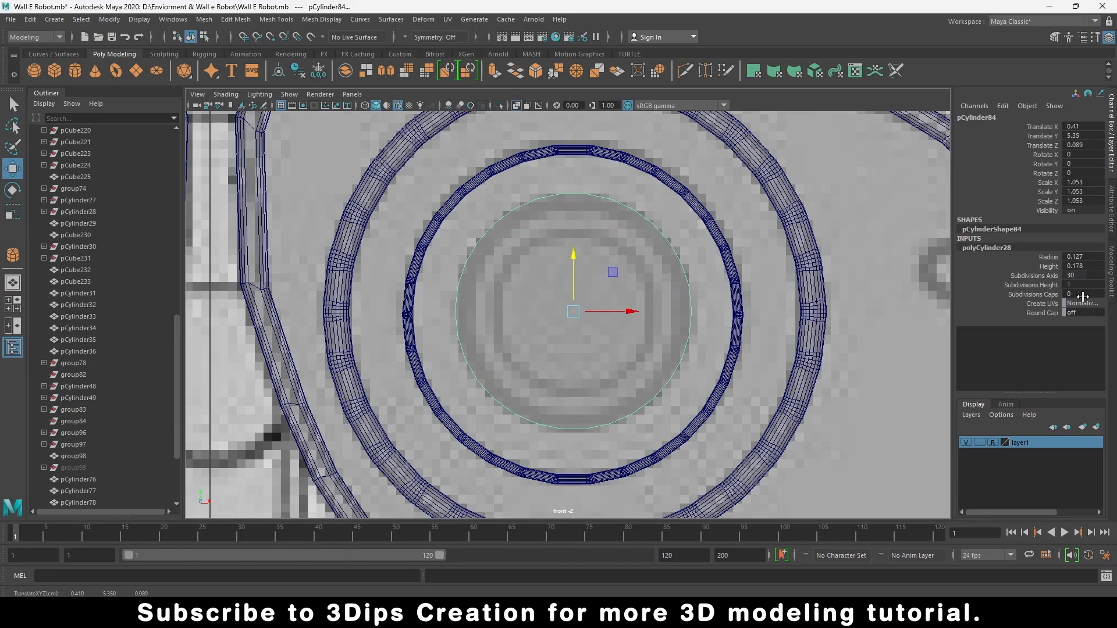
Step: Move the small cylinder forward out of the eye to Translate Z 1.243
right_click_drag(593, 296, 673, 242)
left_click(598, 275)
key("space")
key("space")
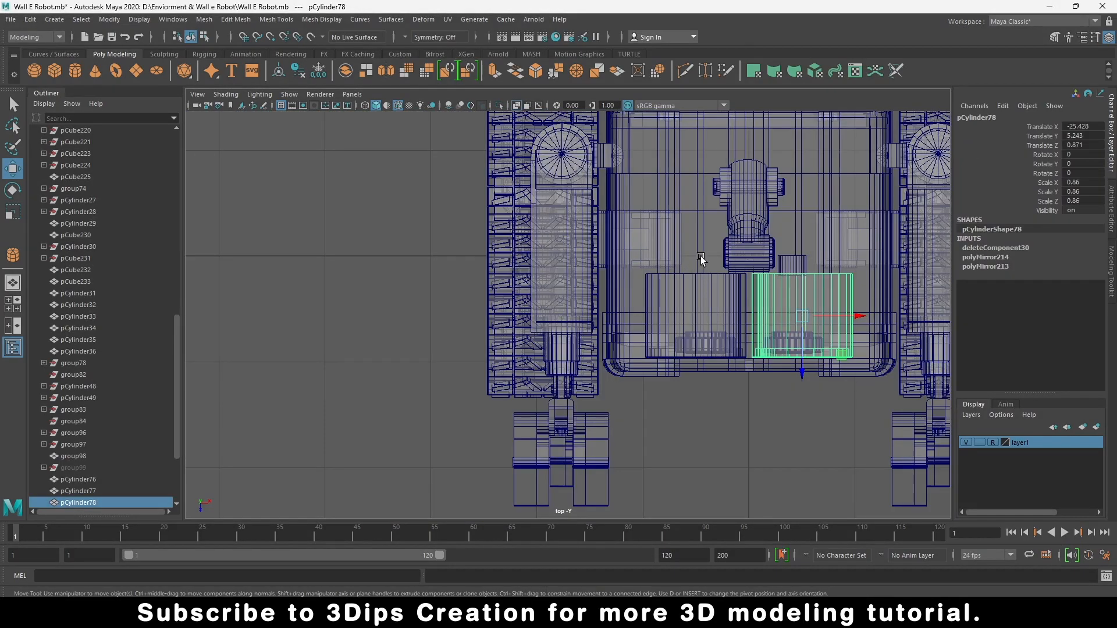
left_click(806, 265)
left_click_drag(792, 320, 785, 434)
key("space")
key("space")
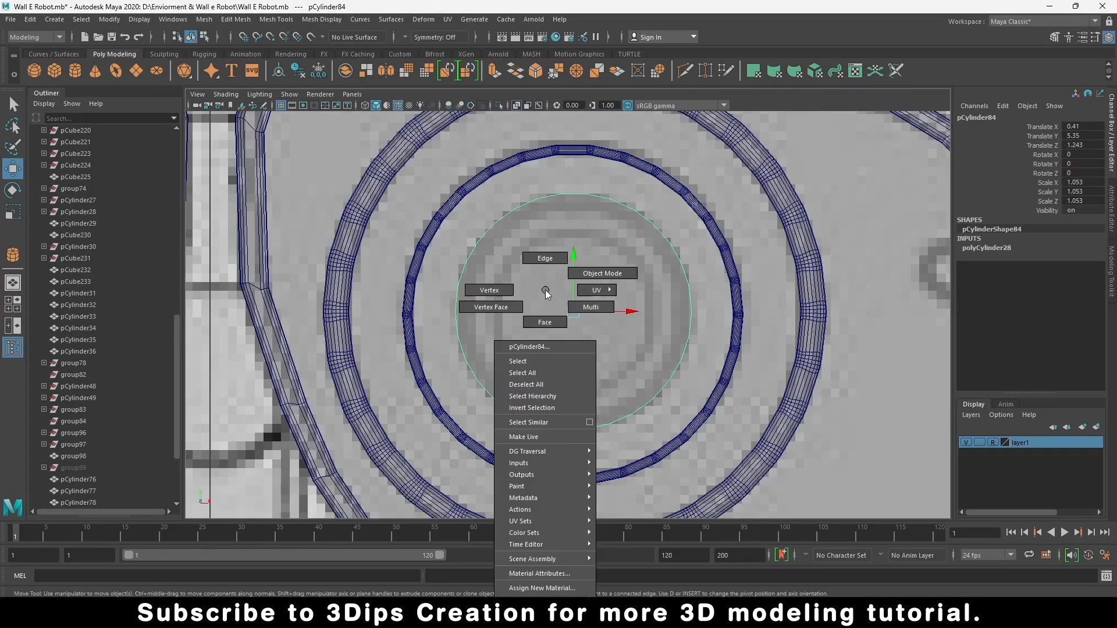
Step: Extrude one end cap of the small cylinder and scale it inward to the reference image's innermost circle
right_click_drag(546, 290, 550, 309)
left_click(551, 310)
key("r")
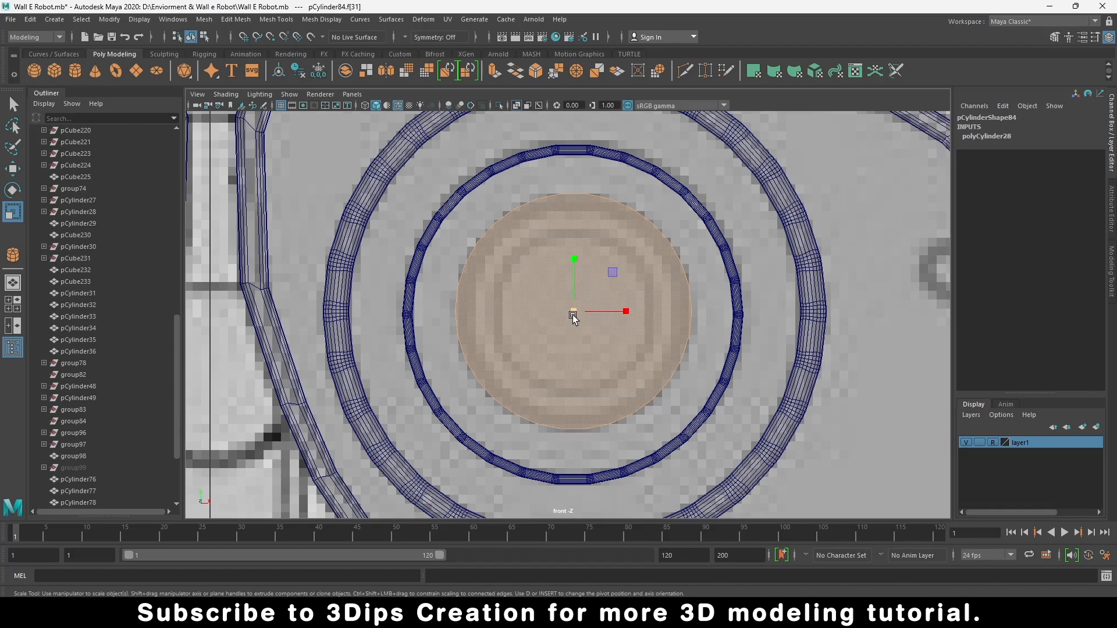
key("ctrl+e")
key("space")
key("space")
Step: Extrude the small cylinder's opposite end cap and scale it inward to match the first inset
left_click_drag(852, 344, 630, 384, "alt")
left_click(520, 425)
key("space")
key("space")
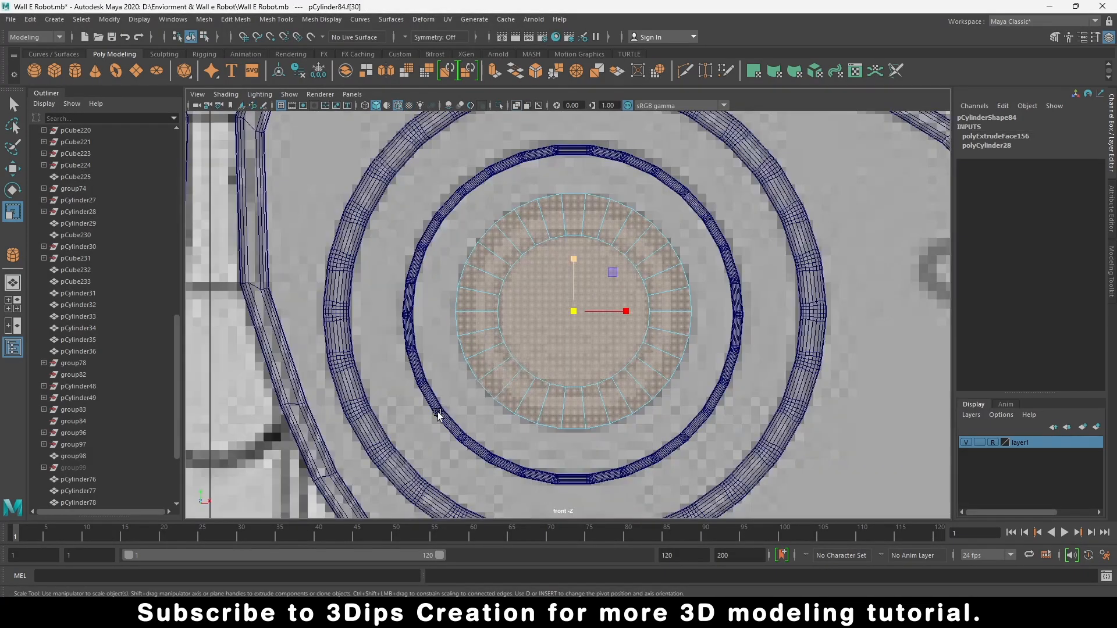
key("ctrl+e")
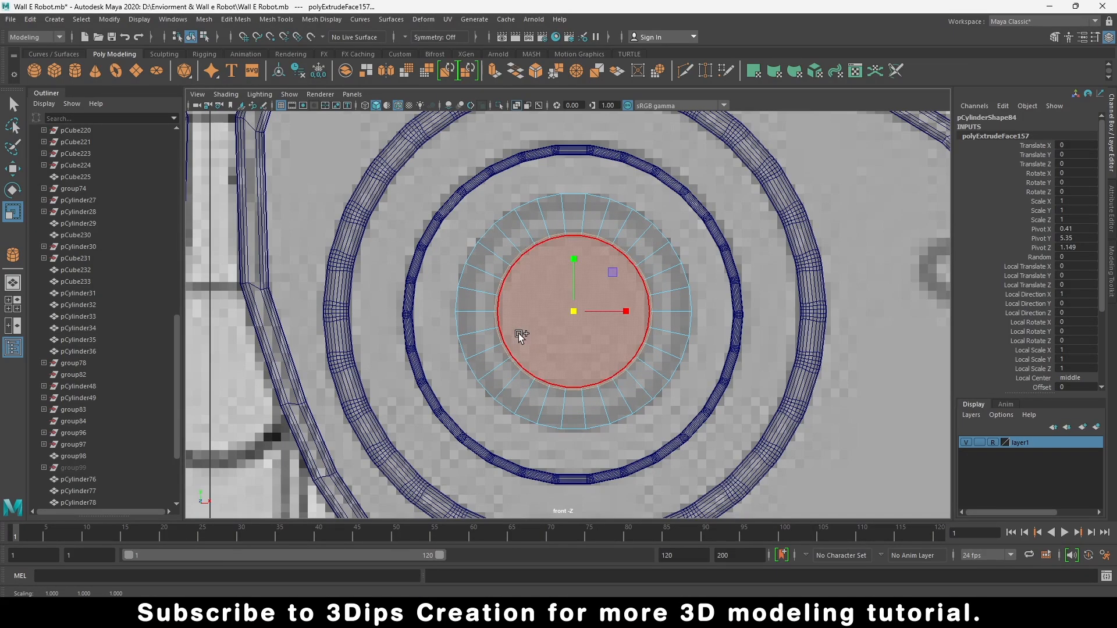
key("f")
left_click_drag(567, 319, 557, 322)
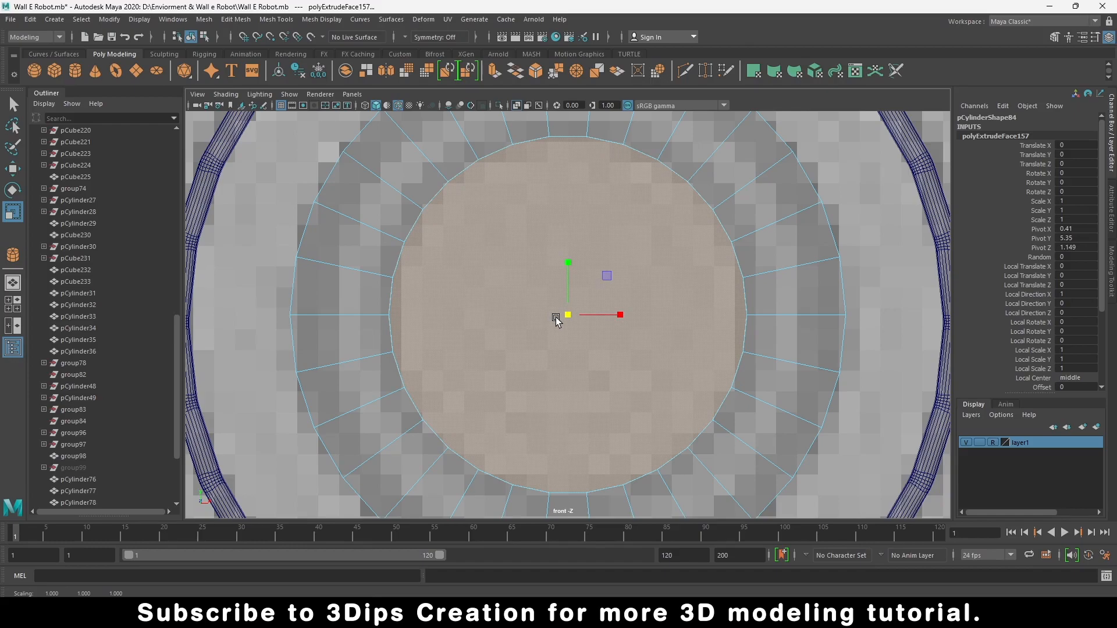
key("w")
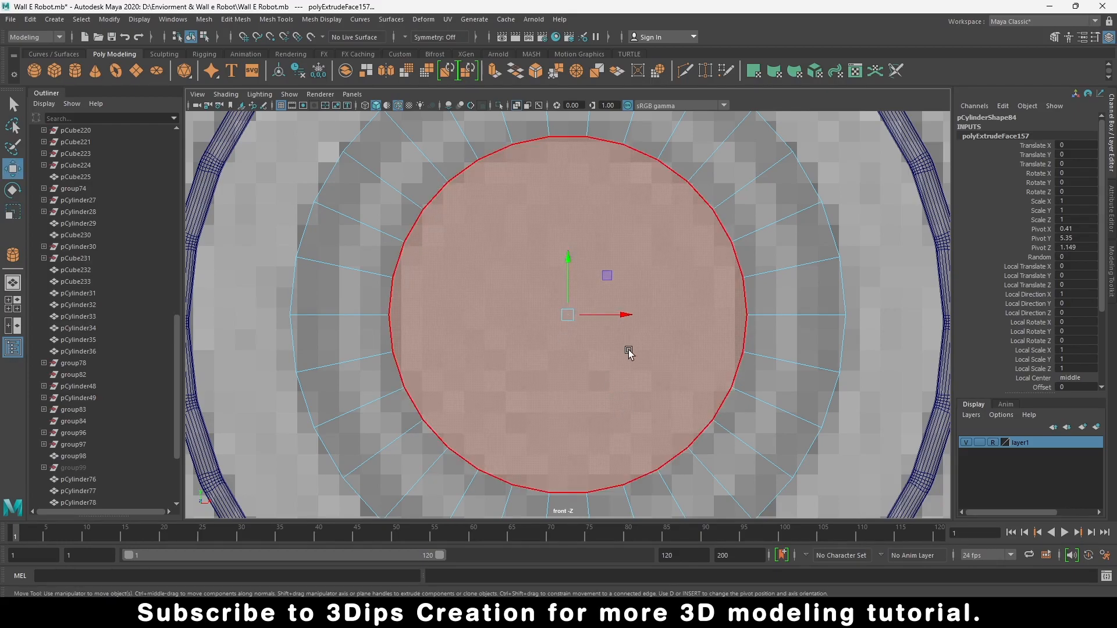
key("space")
key("space")
left_click_drag(494, 380, 609, 483, "alt")
left_click(633, 487)
key("f")
scroll(592, 391, "down", 3)
left_click_drag(581, 382, 663, 372, "alt")
right_click_drag(551, 252, 603, 218)
left_click(280, 338)
Step: Bridge the two inset end faces of the small cylinder to cut a round hole through it
right_click_drag(573, 335, 572, 351)
left_click(487, 351)
left_click_drag(692, 353, 647, 338, "alt")
left_click(650, 340, "shift")
left_click(524, 71)
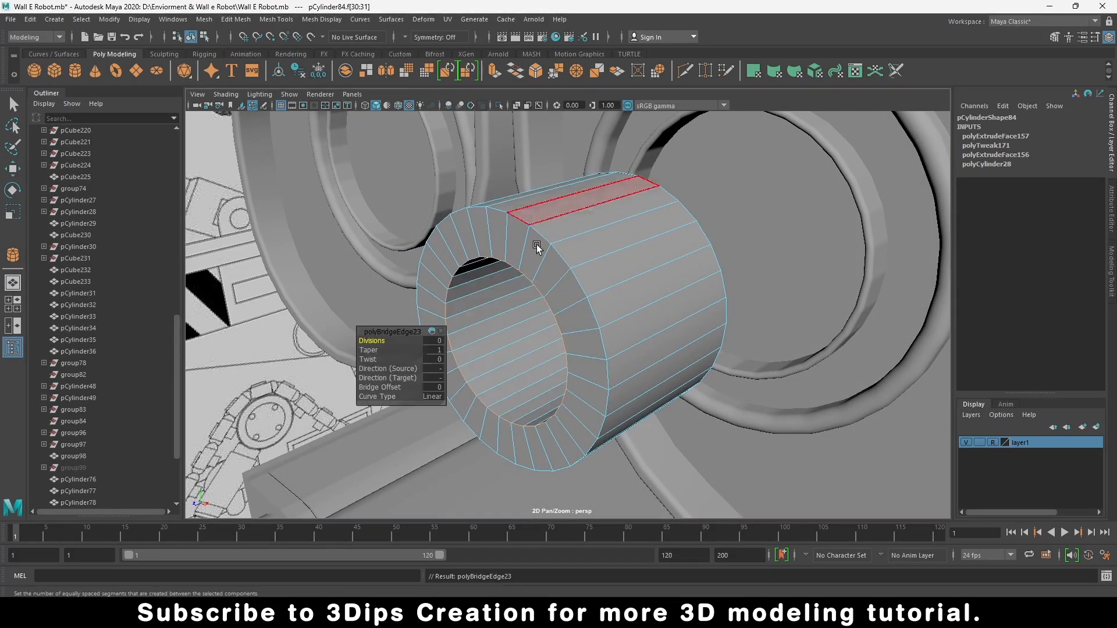
key("w")
right_click_drag(566, 277, 602, 261)
scroll(550, 267, "down", 4)
scroll(550, 267, "down", 5)
left_click(678, 198)
Step: Bevel the small thick-walled tube's edges with Fraction 1 and 4 segments
left_click(583, 319)
key("f")
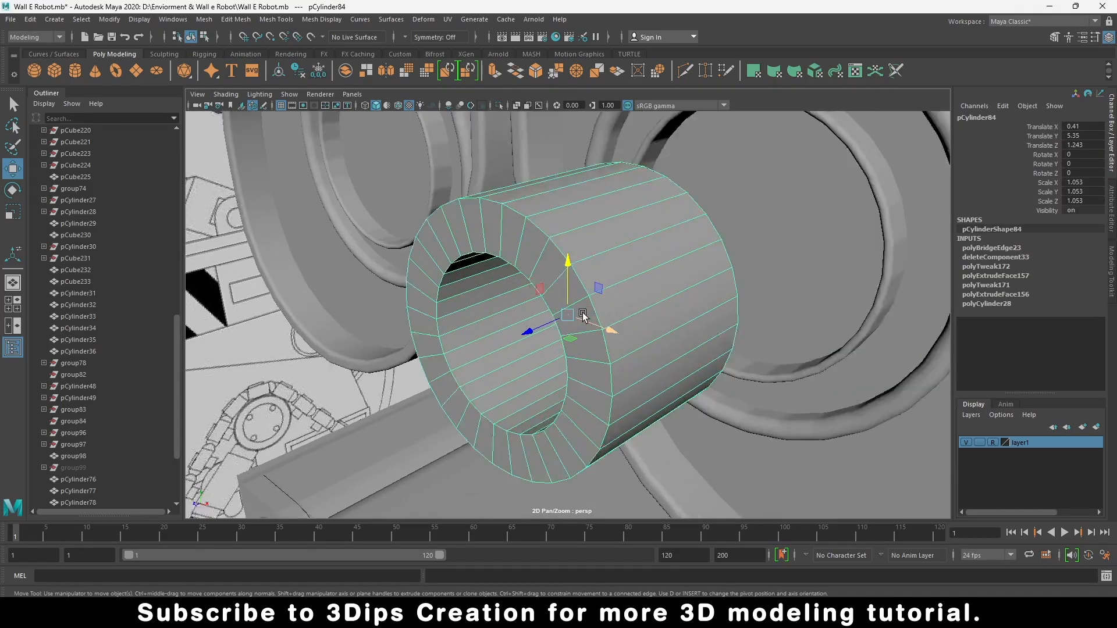
left_click(536, 71)
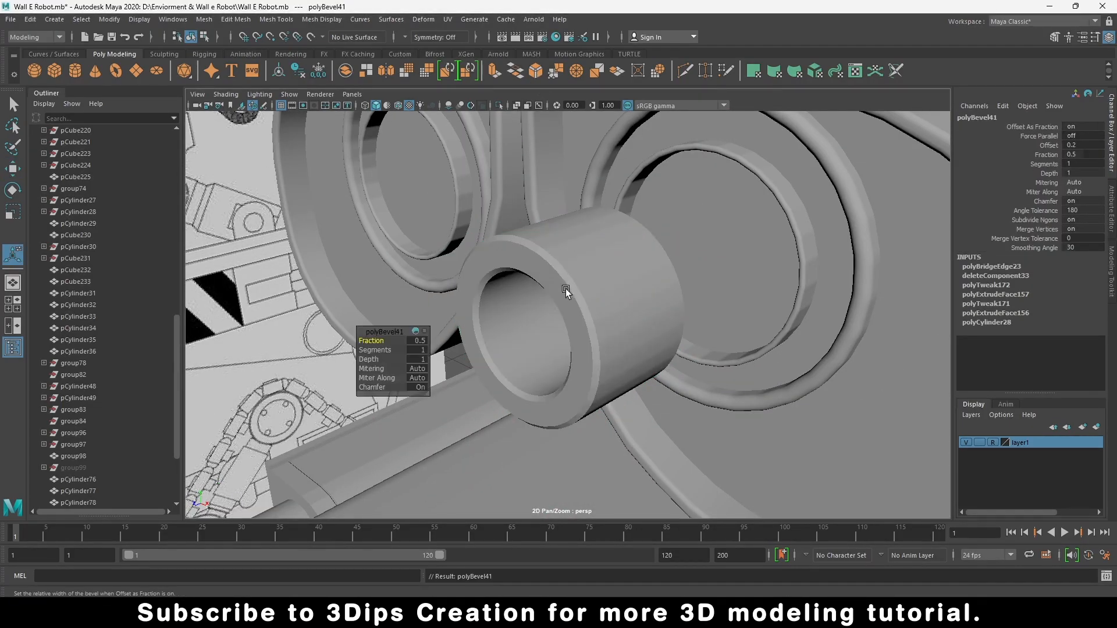
scroll(549, 314, "up", 3)
left_click(589, 300)
left_click_drag(377, 343, 402, 353)
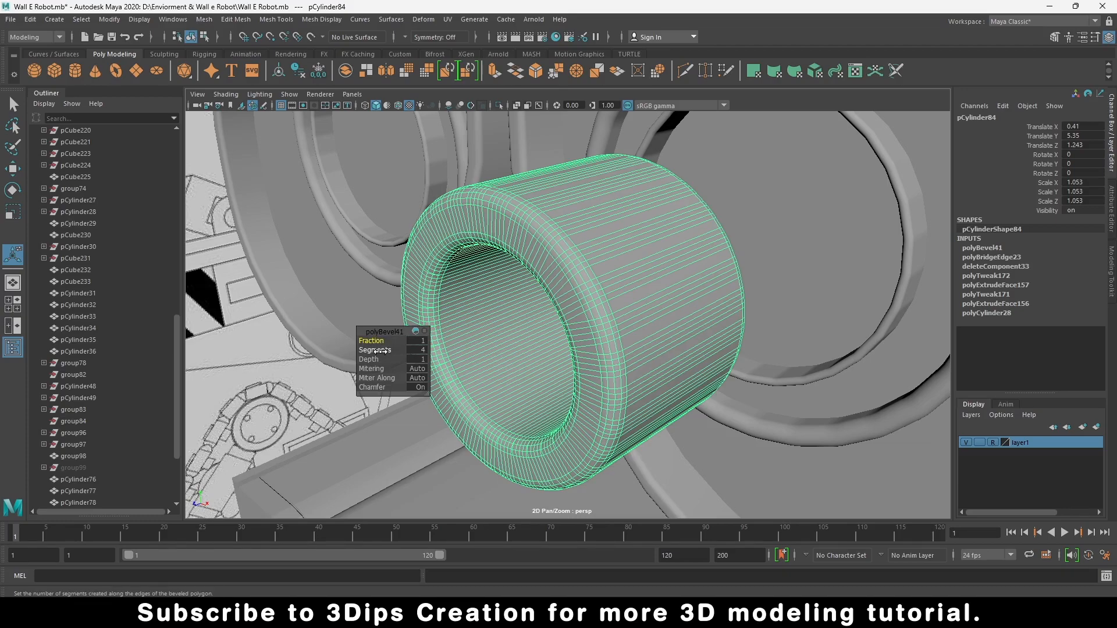
key("w")
right_click(597, 281)
Step: Move the beveled small ring back into the eye, inside the thin ring, and check its fit up close
scroll(584, 283, "down", 3)
scroll(585, 283, "down", 8)
left_click(678, 190)
left_click(571, 321)
left_click_drag(529, 331, 570, 321)
left_click(726, 194)
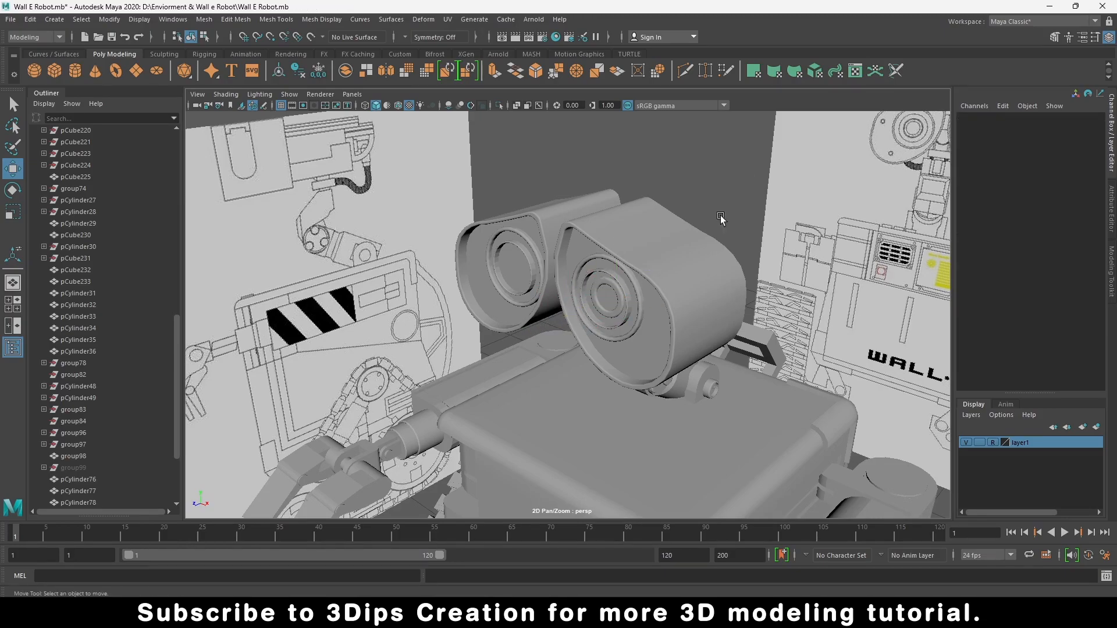
left_click(618, 315)
key("f")
left_click_drag(498, 392, 602, 326, "alt")
right_click_drag(603, 328, 477, 336, "alt")
left_click(810, 333)
left_click_drag(873, 367, 709, 392, "alt")
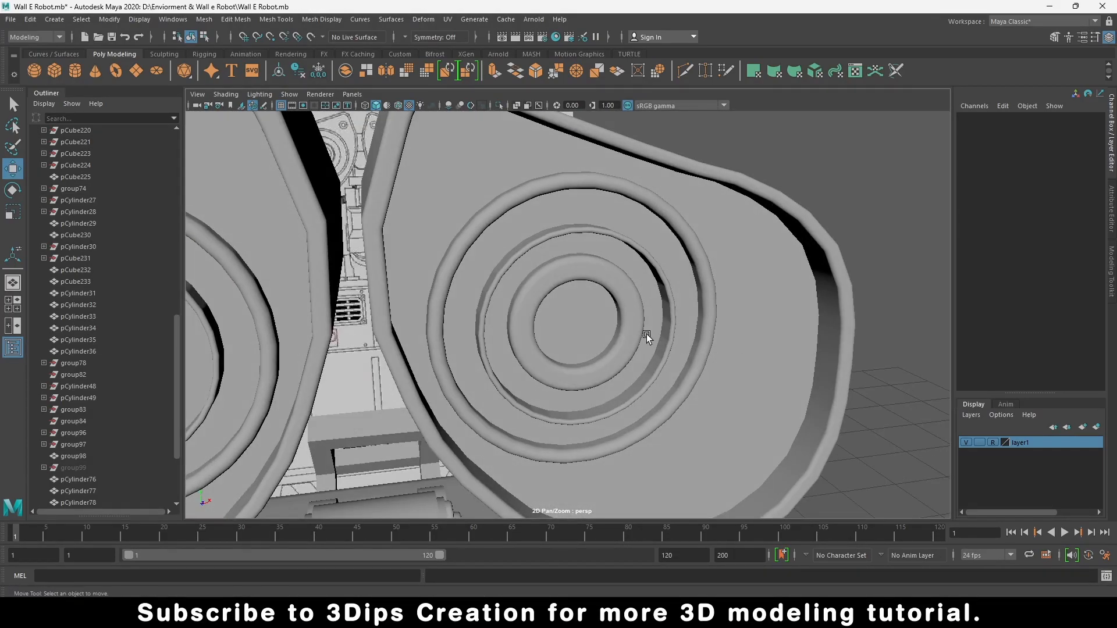
Step: Duplicate the small beveled ring across to the other eye and centre it inside the thin ring at Translate X about -0.405
left_click(636, 332)
key("space")
key("space")
left_click_drag(623, 316, 385, 341, "shift")
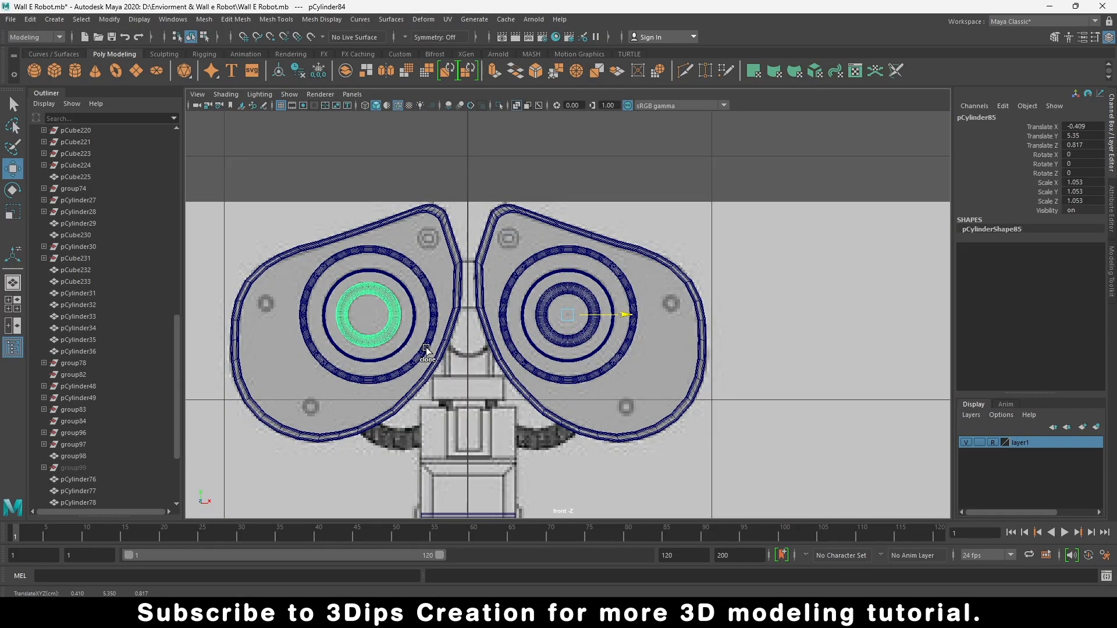
key("f")
left_click_drag(621, 316, 621, 316)
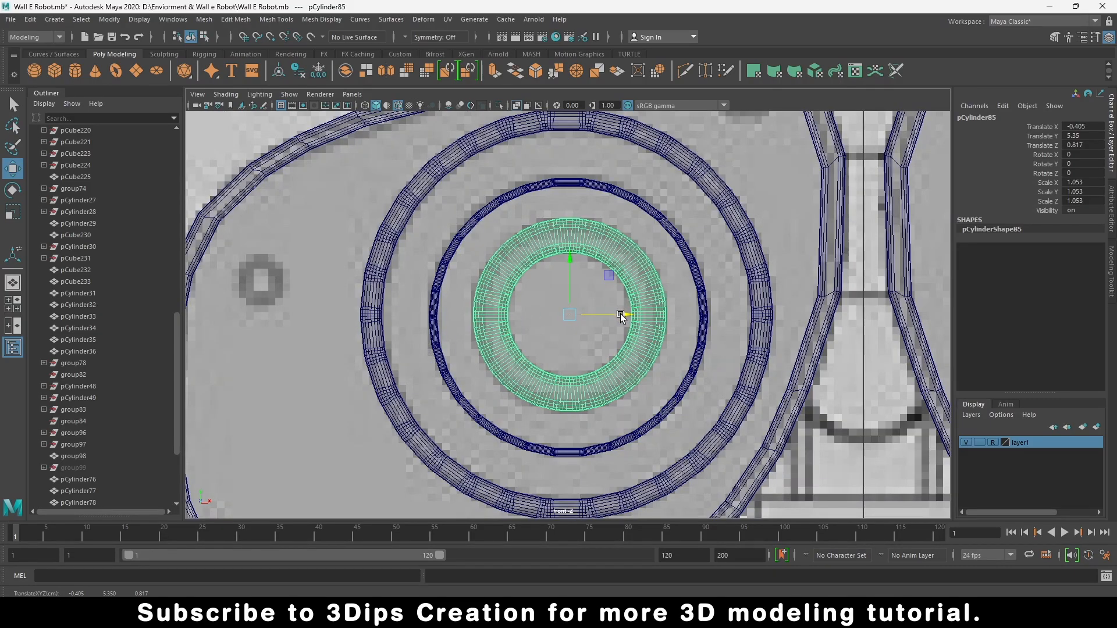
scroll(604, 333, "down", 13)
left_click(632, 245)
scroll(584, 298, "up", 12)
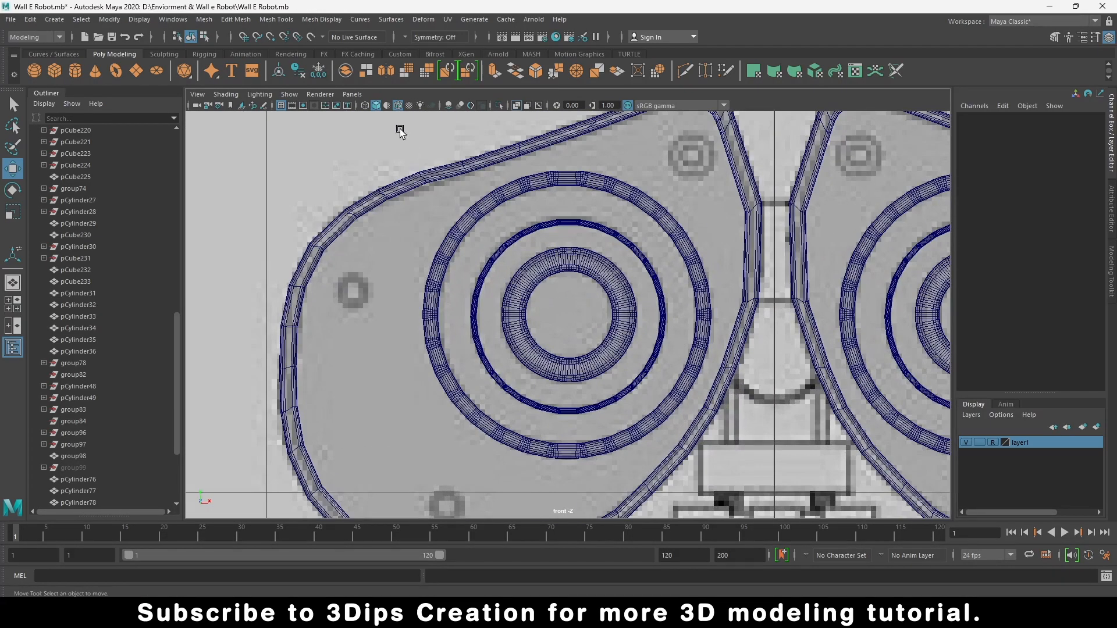
scroll(96, 63, "down", 1)
Step: Create a polygon sphere of radius about 0.264 with 30 axis and height subdivisions over the eye's rings, and move it forward into the housing
left_click(57, 53)
left_click(109, 56)
key("space")
key("space")
left_click_drag(814, 347, 758, 338, "alt")
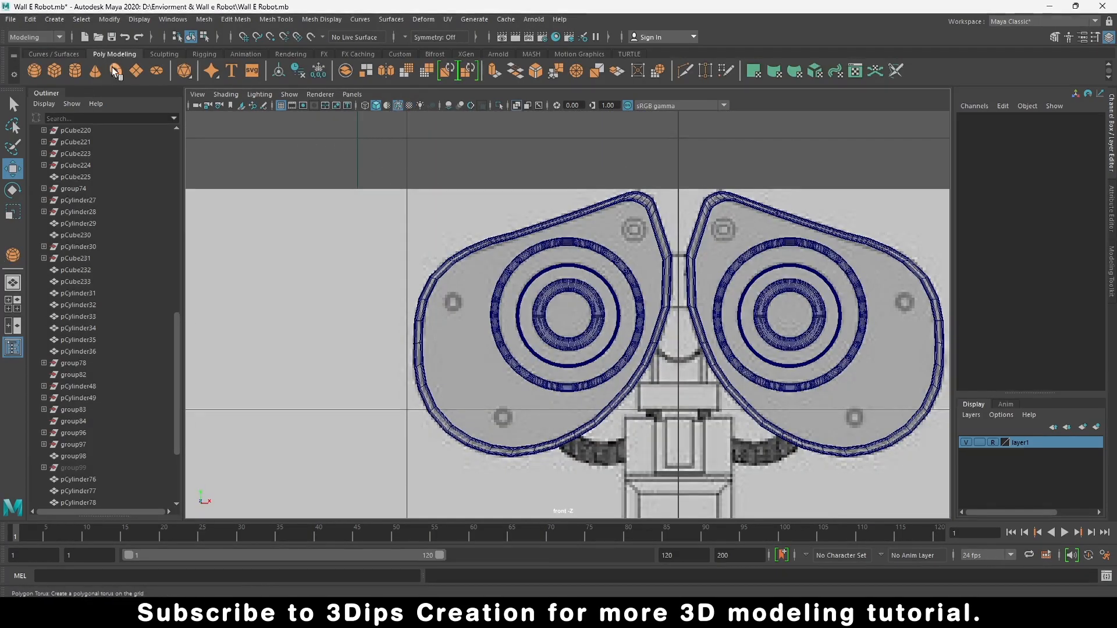
left_click(34, 71)
left_click_drag(570, 315, 624, 385)
left_click(1095, 273)
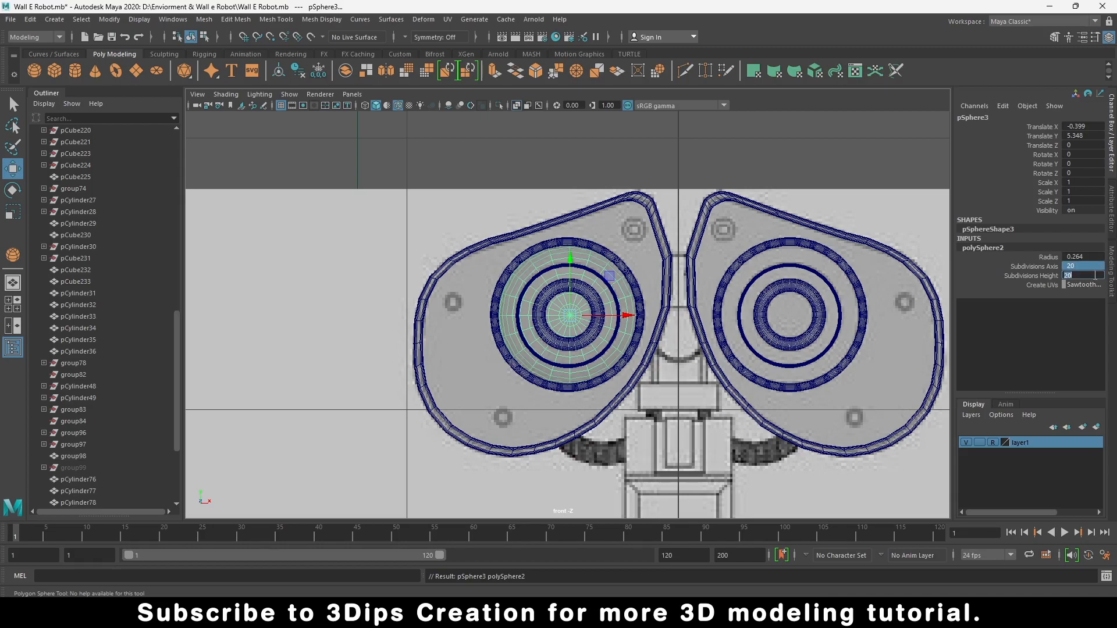
type("30")
key("Return")
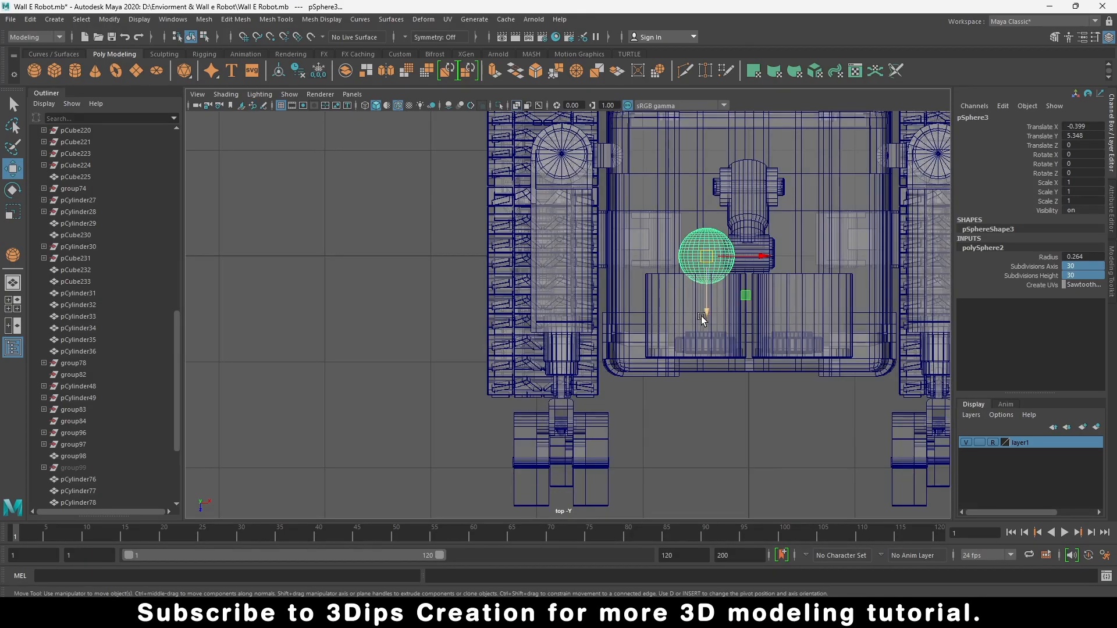
left_click_drag(722, 315, 723, 412)
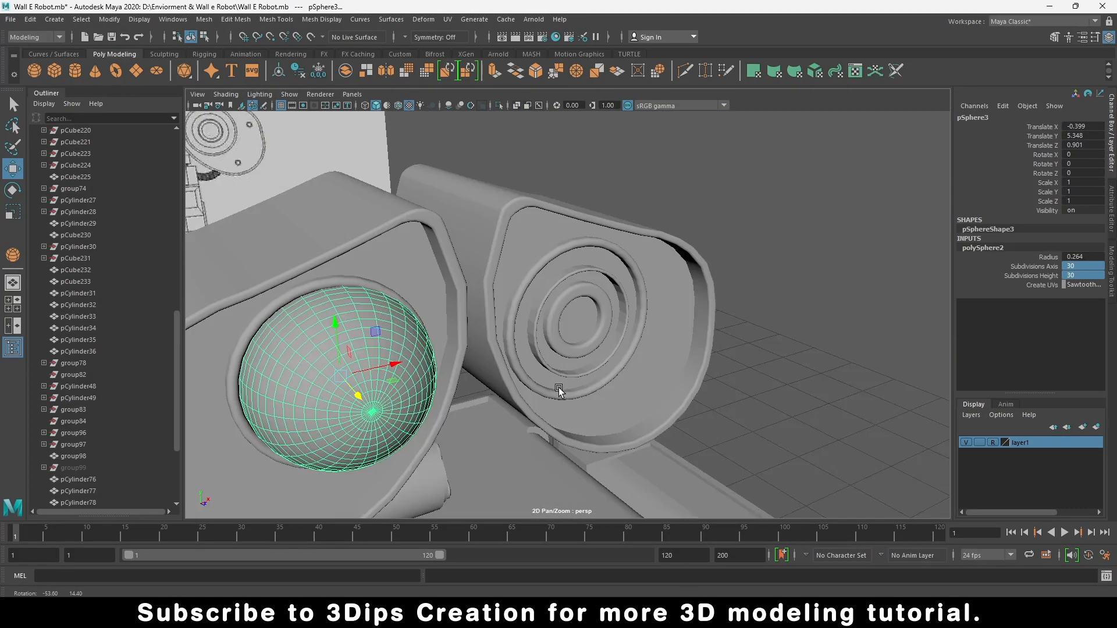
key("f")
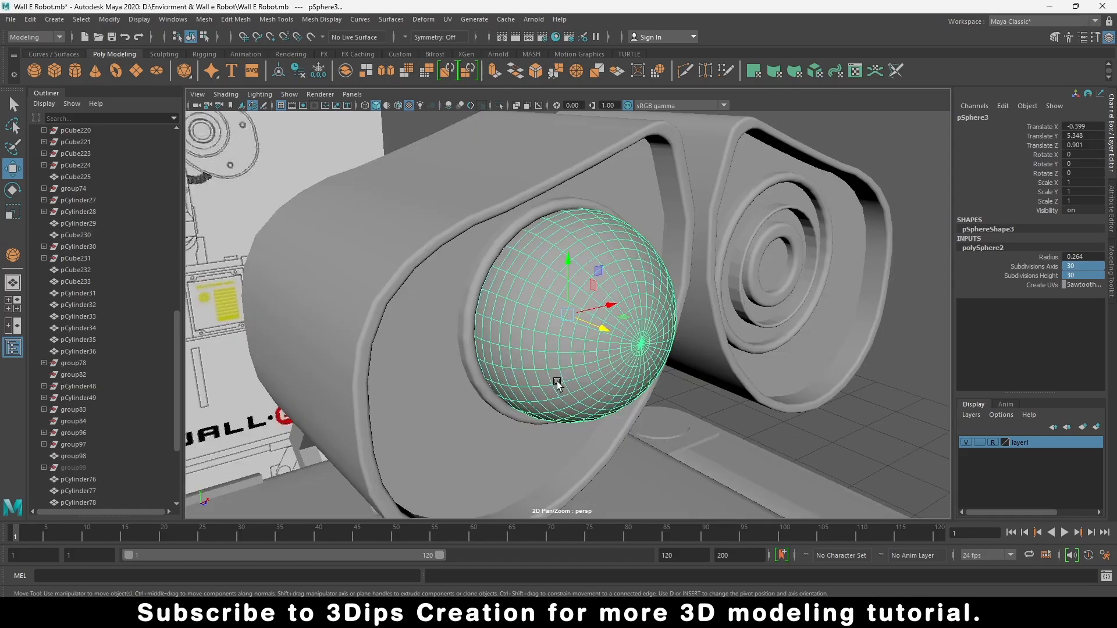
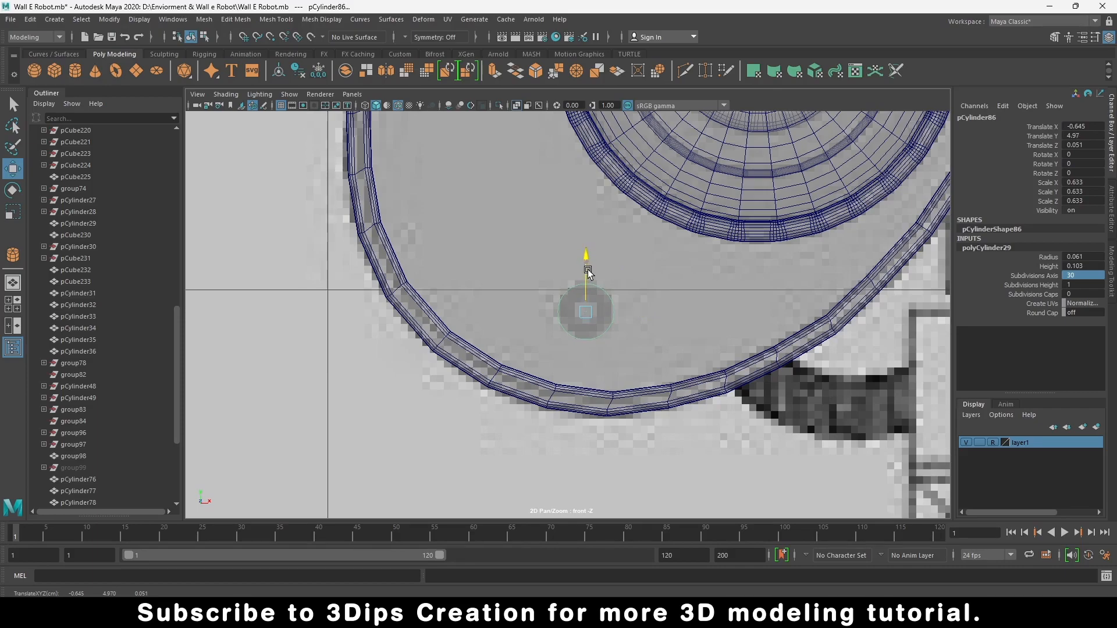
Step: Move the small cylinder clear in front of the robot and lengthen it along Z to a scale of about 1.202
scroll(591, 326, "up", 6)
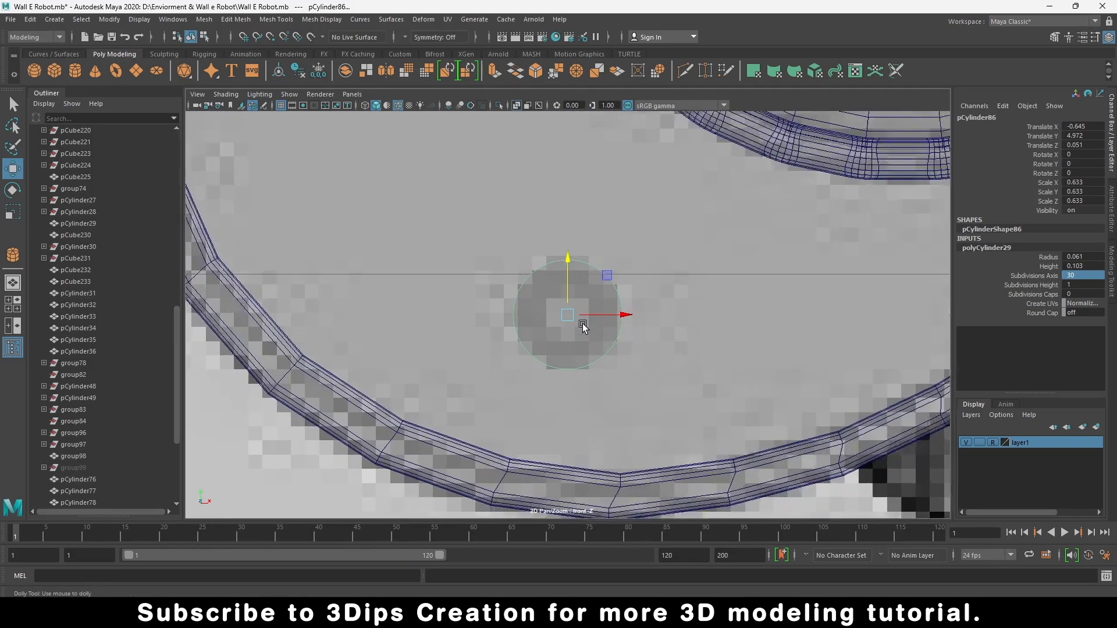
right_click_drag(583, 325, 625, 278)
key("space")
key("space")
left_click(680, 262)
left_click_drag(680, 261, 680, 401)
key("r")
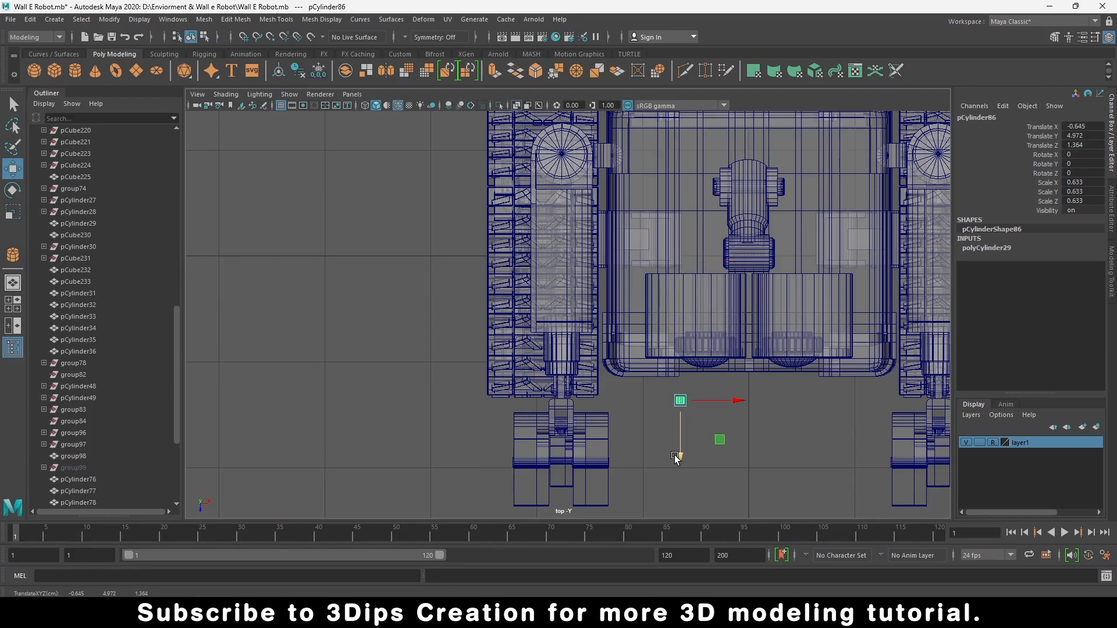
left_click_drag(681, 453, 683, 496)
Step: Extrude the small cylinder's front cap and scale it inward to match the inner circle in the reference
key("space")
key("space")
right_click_drag(558, 295, 565, 325)
left_click(566, 325)
key("ctrl+e")
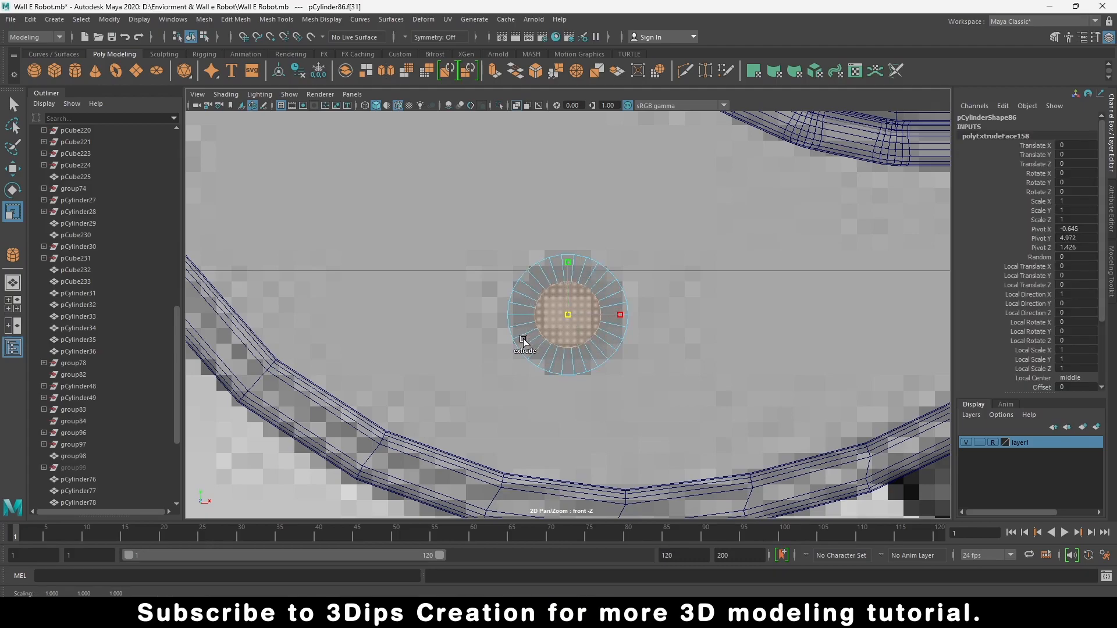
key("space")
key("space")
left_click_drag(616, 389, 673, 385, "alt")
Step: Extrude the inset front face again and push it back into the small cylinder to form a round recess
key("q")
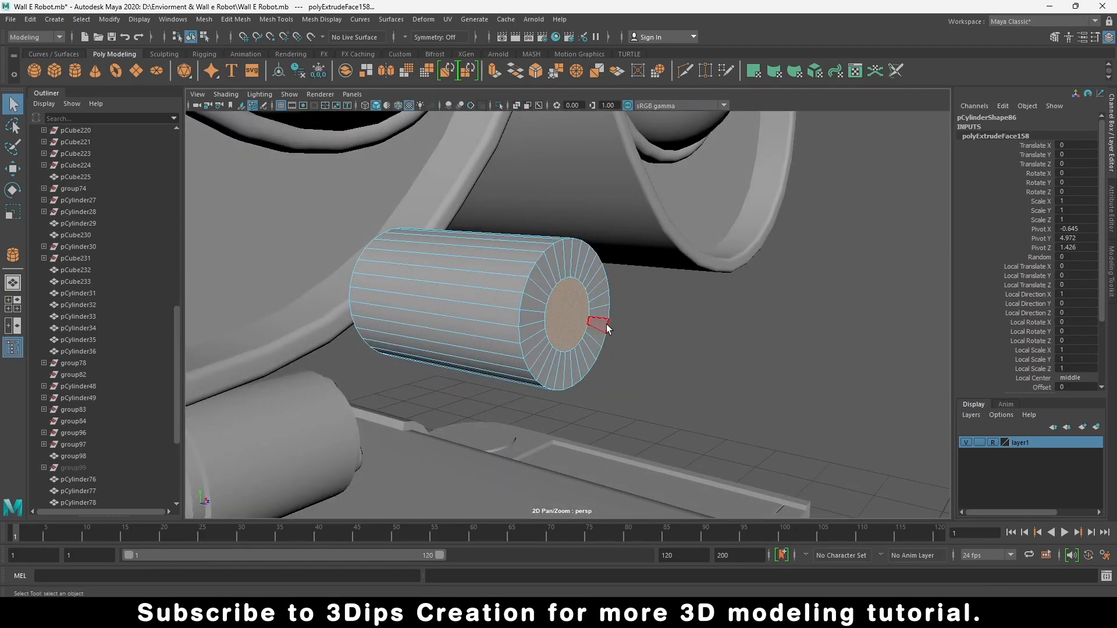
left_click(562, 334)
key("w")
key("ctrl+e")
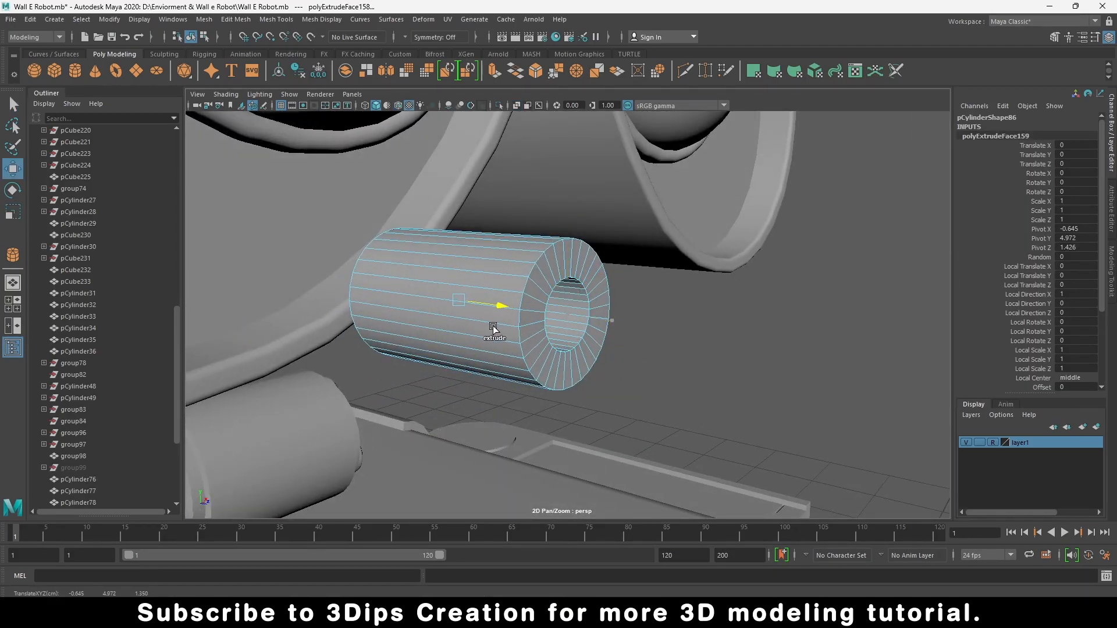
right_click_drag(568, 283, 613, 264)
left_click_drag(718, 364, 574, 376, "alt")
left_click(506, 240)
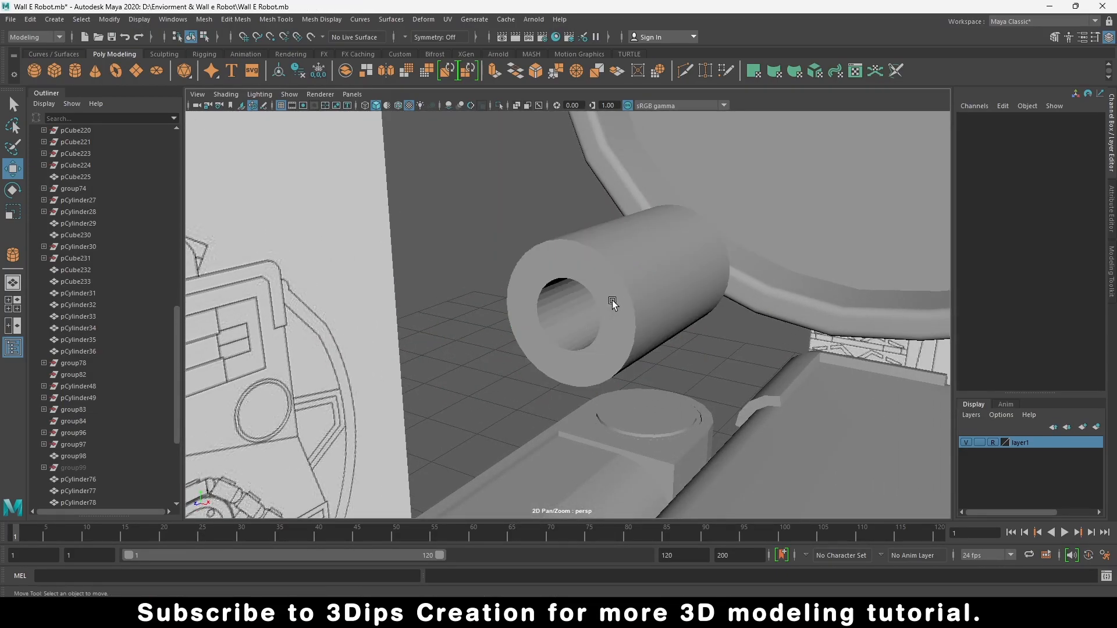
Step: Move the recessed small cylinder back to the eye's face plate at Translate Z about 0.891
left_click(613, 303)
key("space")
left_click_drag(619, 444, 781, 482)
key("space")
key("space")
scroll(487, 379, "down", 10)
scroll(524, 256, "up", 5)
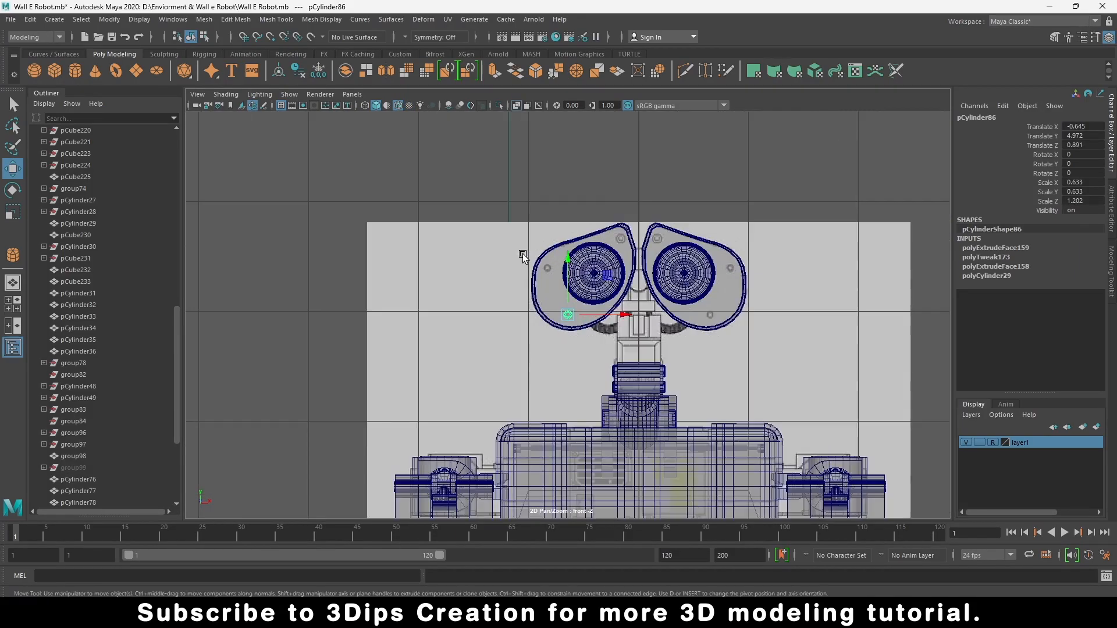
Step: Sink the small cylinder slightly deeper into the face plate, to Translate Z about 0.877, and compare both eyes
key("space")
key("space")
scroll(792, 223, "down", 4)
left_click(578, 329)
scroll(657, 285, "down", 6)
left_click_drag(657, 285, 777, 334, "alt")
left_click(462, 266)
left_click_drag(512, 292, 517, 294)
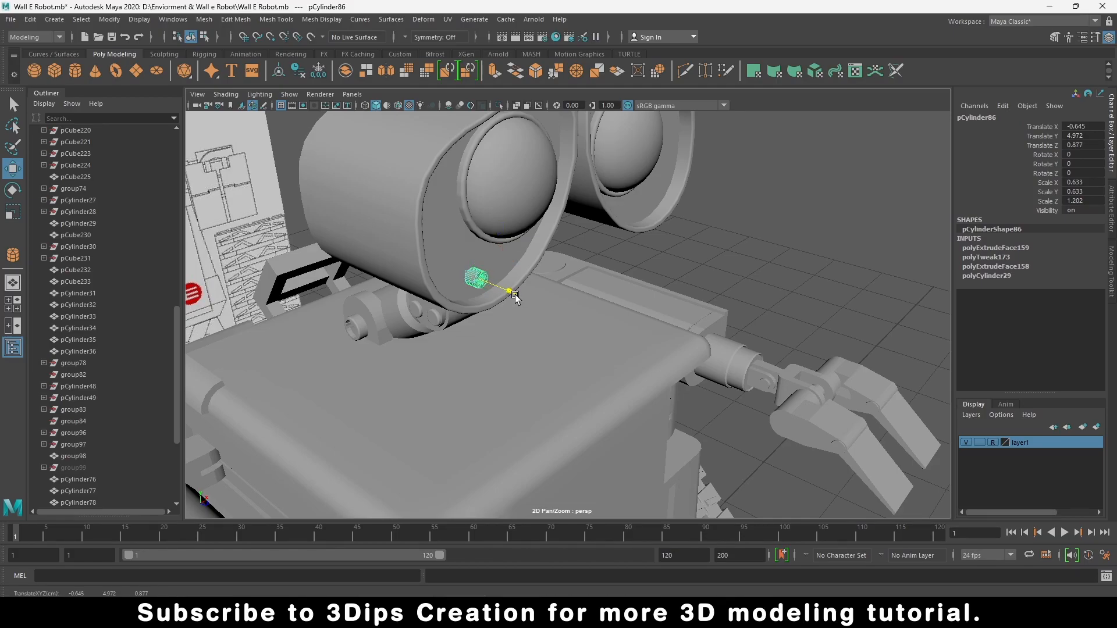
left_click(677, 282)
scroll(678, 283, "down", 3)
left_click_drag(679, 290, 609, 296, "alt")
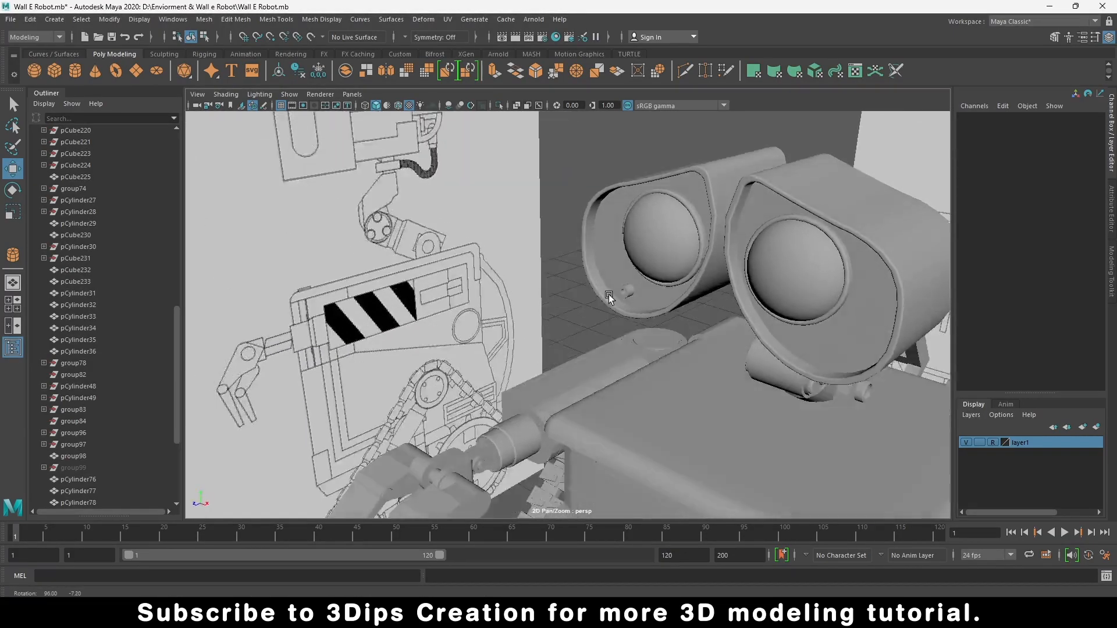
Step: Push the small cylinder further into the eye's face plate, to Translate Z about 0.861
scroll(609, 297, "down", 3)
left_click(596, 299)
key("f")
left_click_drag(613, 389, 785, 381, "alt")
left_click_drag(608, 323, 573, 322)
scroll(553, 328, "down", 5)
Step: Duplicate the small cylinder onto the same eye's outer reference circle, at Translate X about -0.831 and Y about 5.397
key("space")
key("space")
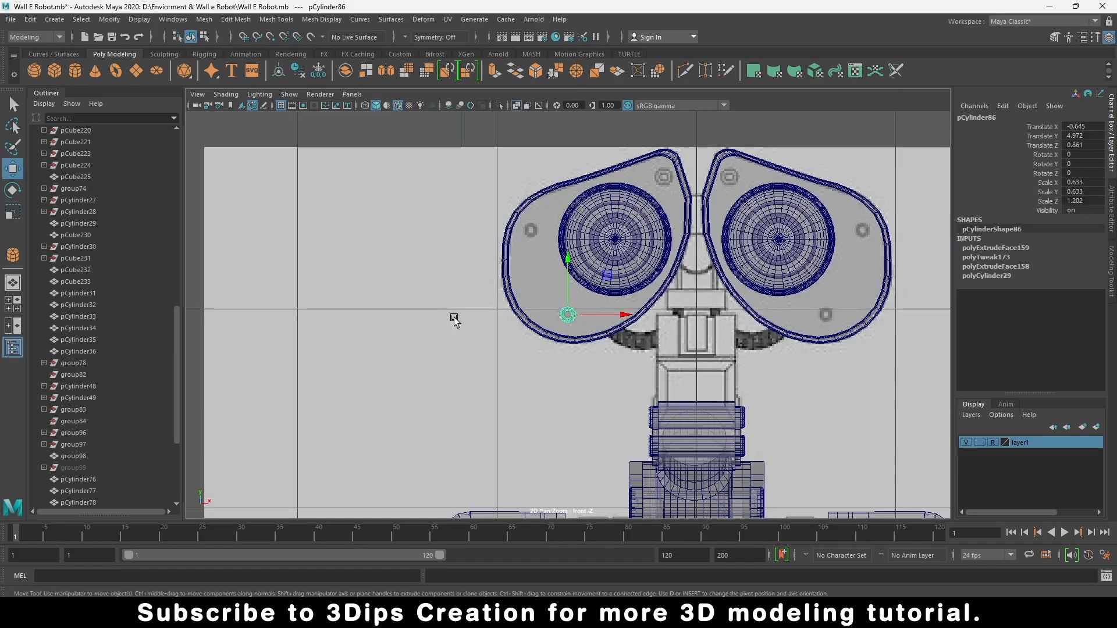
left_click_drag(568, 259, 558, 175, "shift")
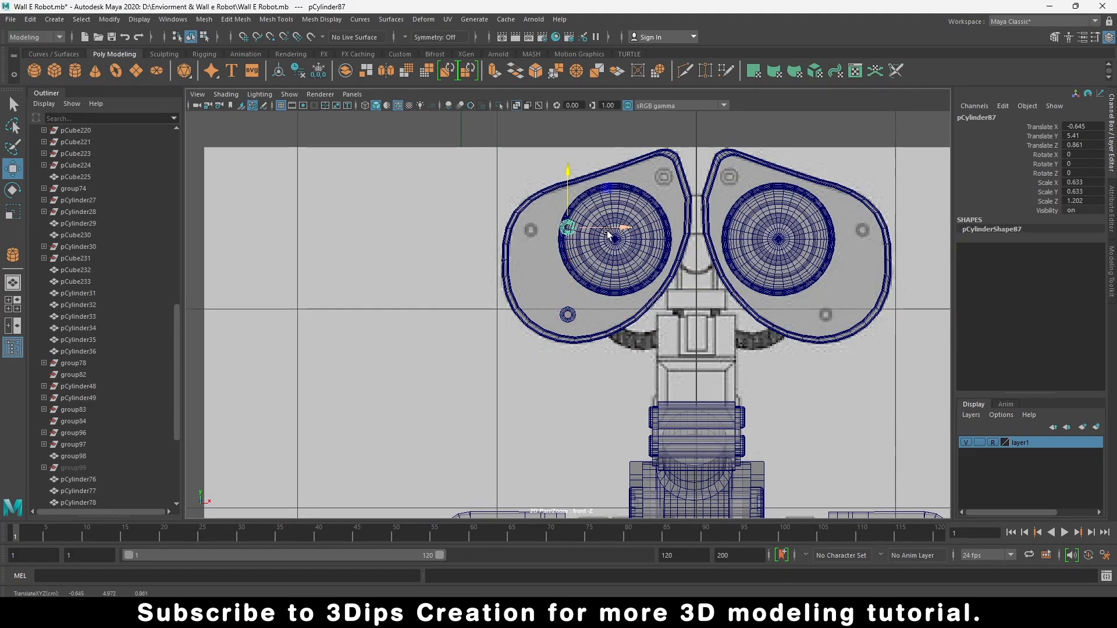
key("f")
left_click_drag(624, 315, 494, 352)
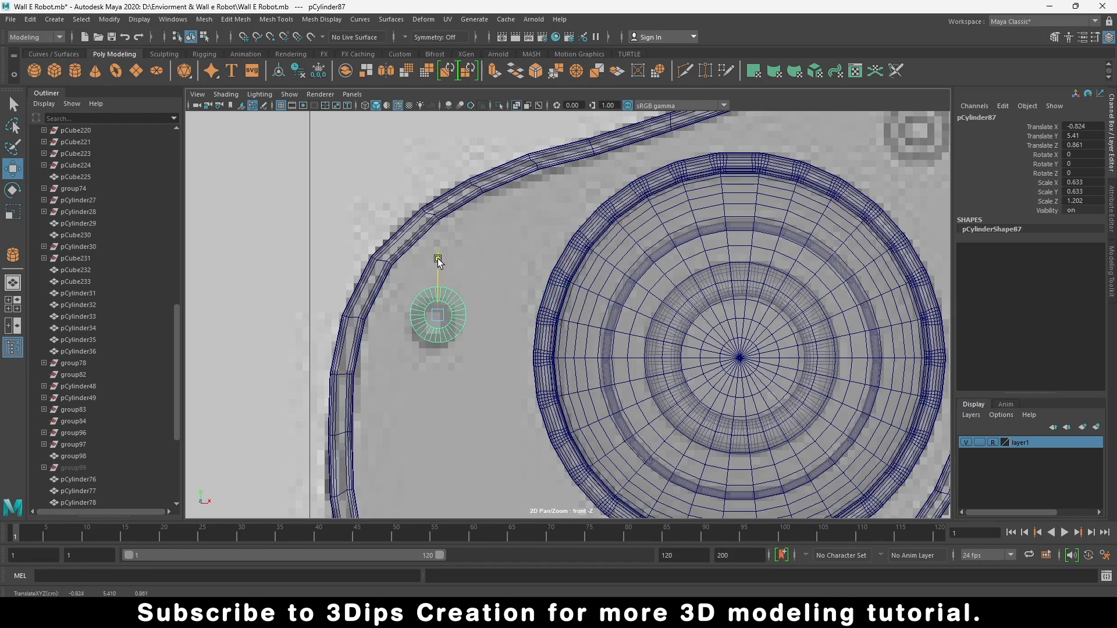
left_click_drag(439, 260, 438, 267)
left_click_drag(489, 327, 483, 330)
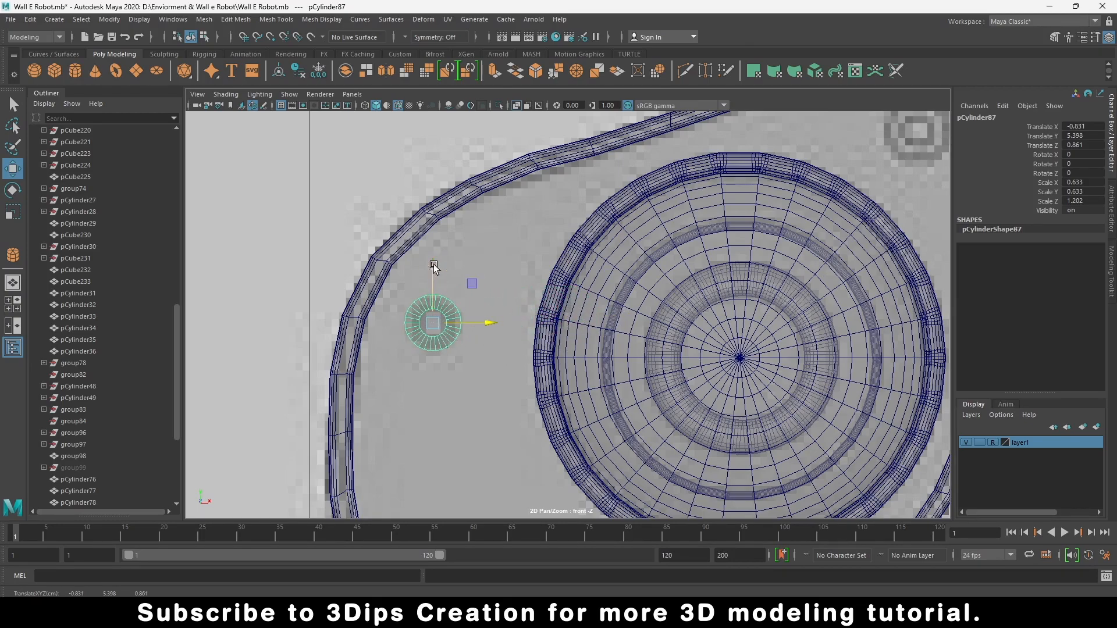
left_click_drag(433, 267, 432, 270)
Step: Duplicate the outer small cylinder onto the eye's upper inner reference circle, at Translate X about -0.16 and Y about 5.662
scroll(402, 349, "down", 6)
scroll(568, 296, "up", 1)
left_click_drag(597, 318, 691, 312, "shift")
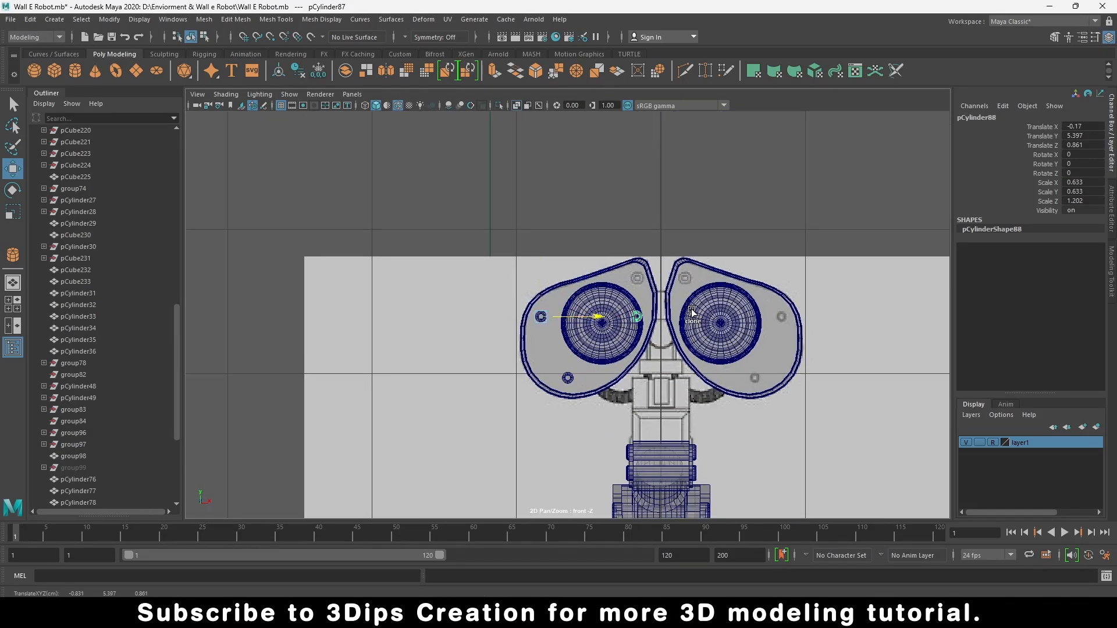
left_click_drag(638, 270, 638, 232)
scroll(649, 272, "up", 8)
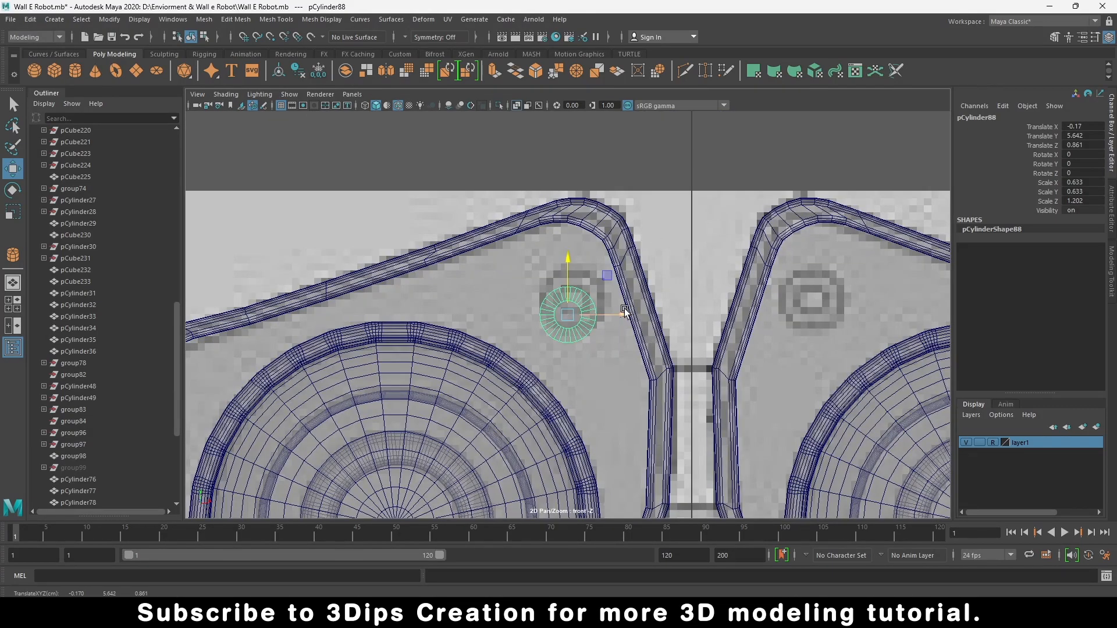
left_click_drag(623, 314, 634, 313)
left_click_drag(579, 267, 579, 249)
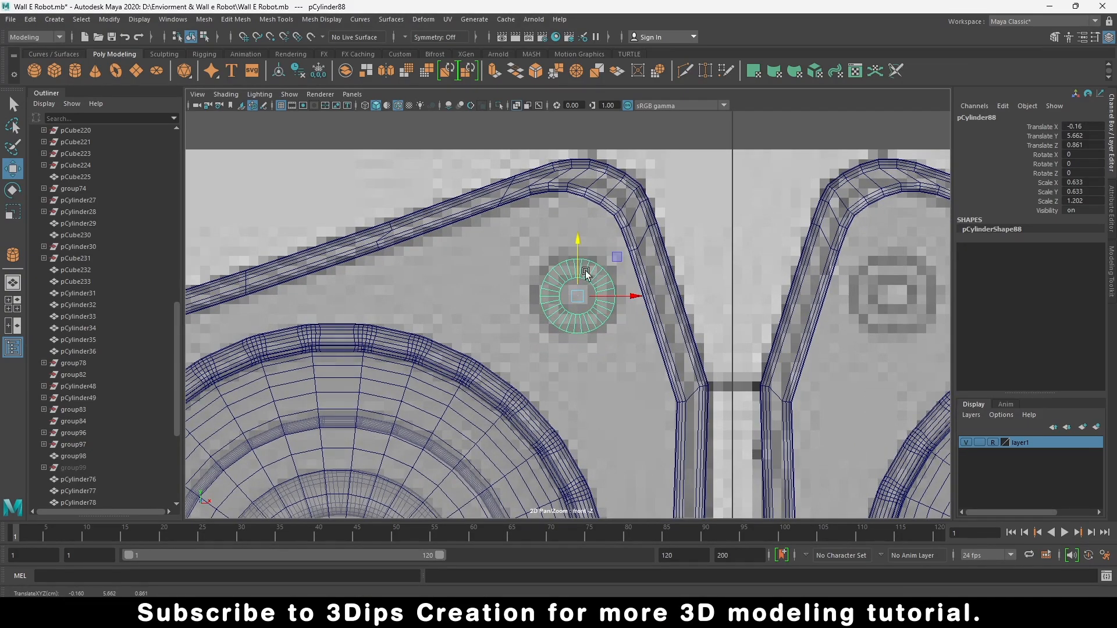
Step: Scale the upper inner cylinder uniformly to about 0.762 in X and Y and centre it on its reference circle
key("r")
left_click_drag(579, 301, 629, 297)
key("w")
left_click_drag(575, 244, 581, 241)
Step: Duplicate the enlarged upper cylinder onto the other eye's matching reference circle, at Translate X about 0.169
mouse_move(634, 296)
left_mouse_down("shift")
mouse_move(966, 351)
mouse_move(941, 363)
mouse_move(951, 362)
left_mouse_up("shift")
key("f")
scroll(568, 316, "up", 5)
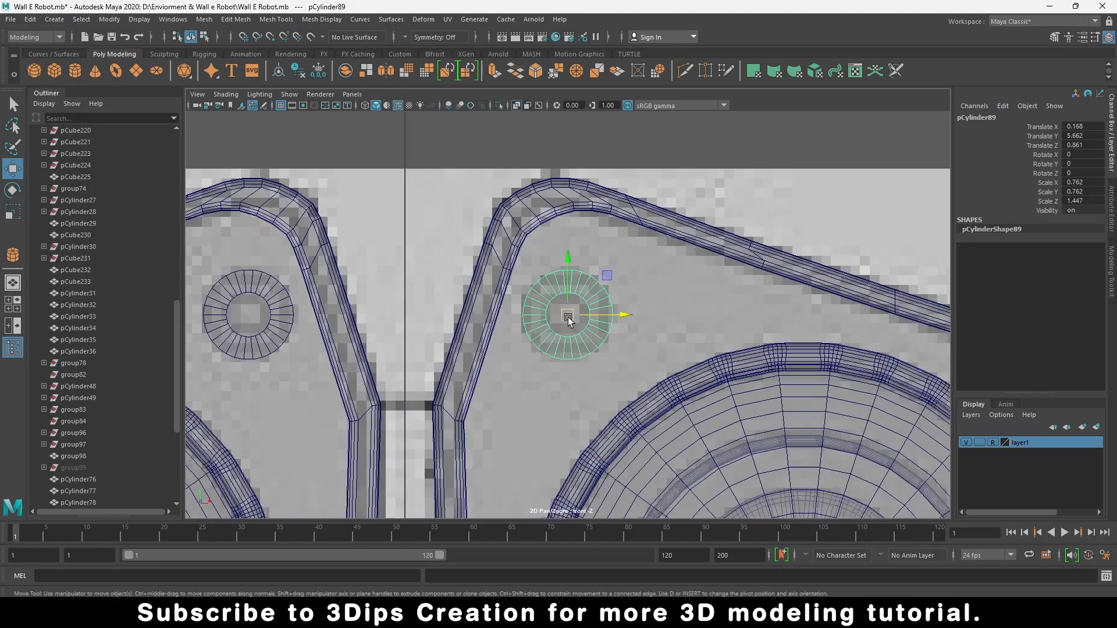
left_click_drag(612, 316, 614, 317)
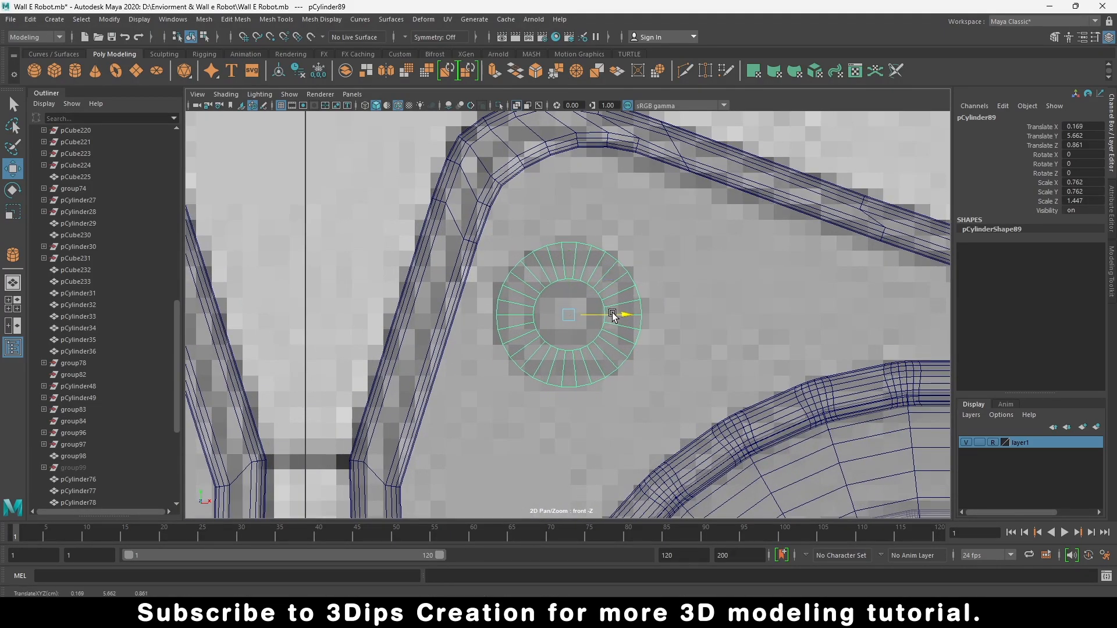
Step: Duplicate the first eye's lower small cylinder onto the other eye's lower reference circle and align it
scroll(612, 315, "down", 8)
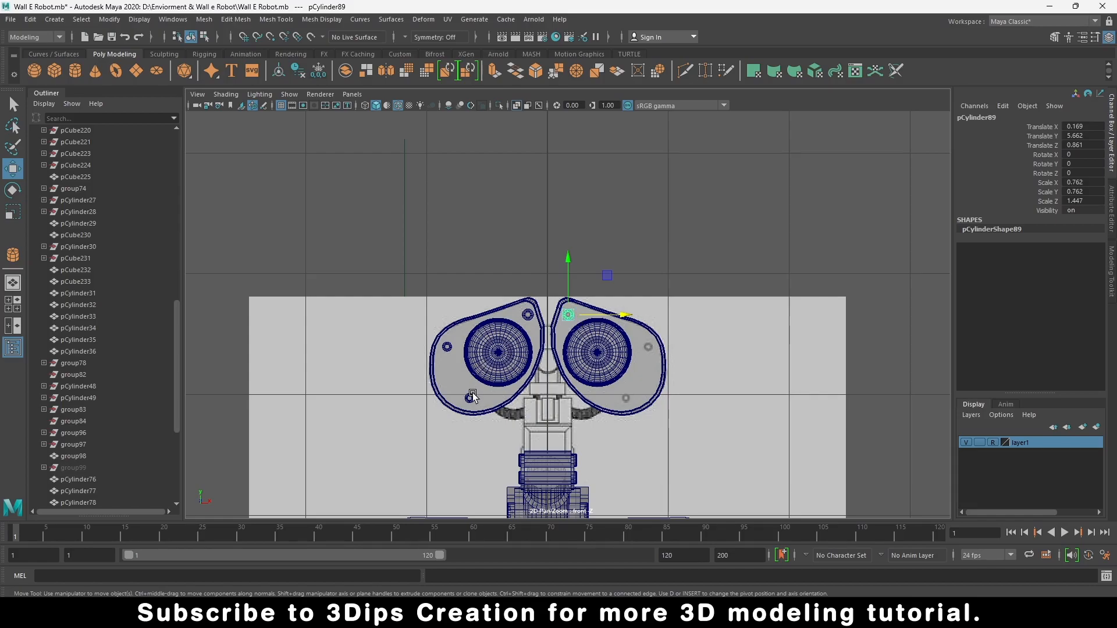
left_click(470, 397)
left_click_drag(503, 402, 662, 416, "shift")
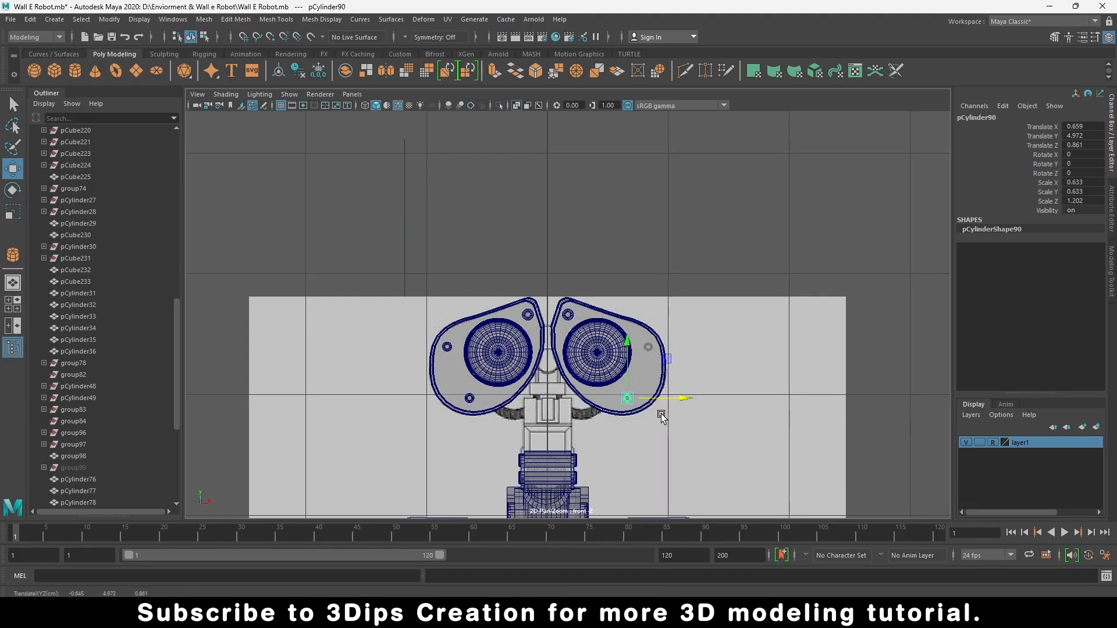
key("f")
scroll(556, 302, "up", 5)
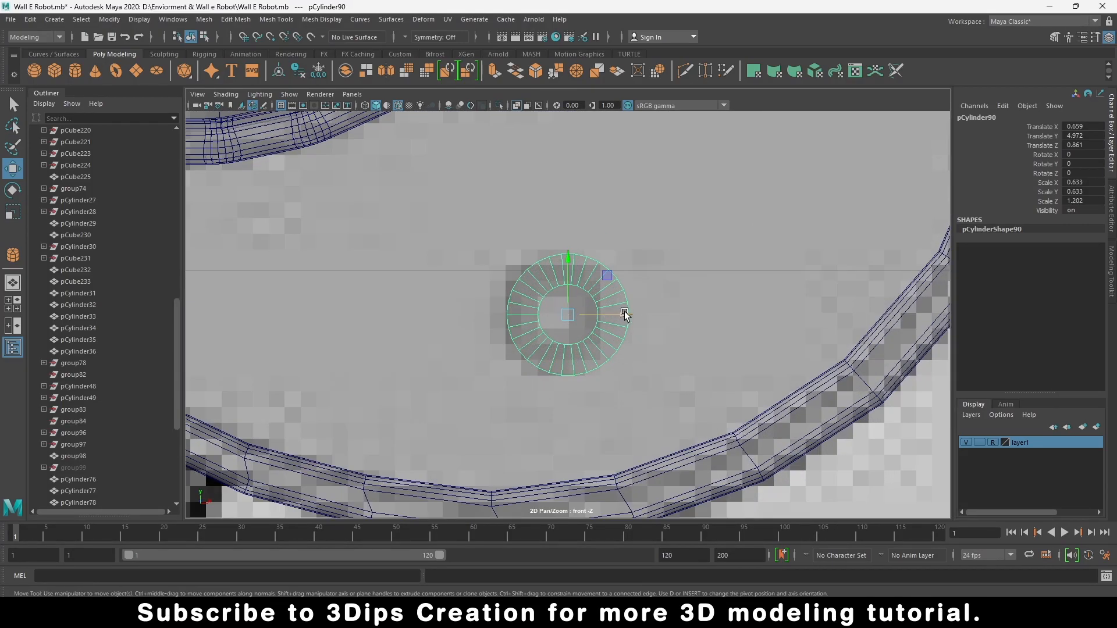
mouse_move(624, 314)
left_mouse_down()
mouse_move(606, 312)
mouse_move(661, 319)
left_mouse_up()
Step: Place a copy of the lower cylinder on the second eye's outer reference circle, at Translate X about 0.835 and Y about 5.397
scroll(606, 312, "down", 6)
left_click_drag(604, 259, 631, 170)
scroll(636, 172, "up", 5)
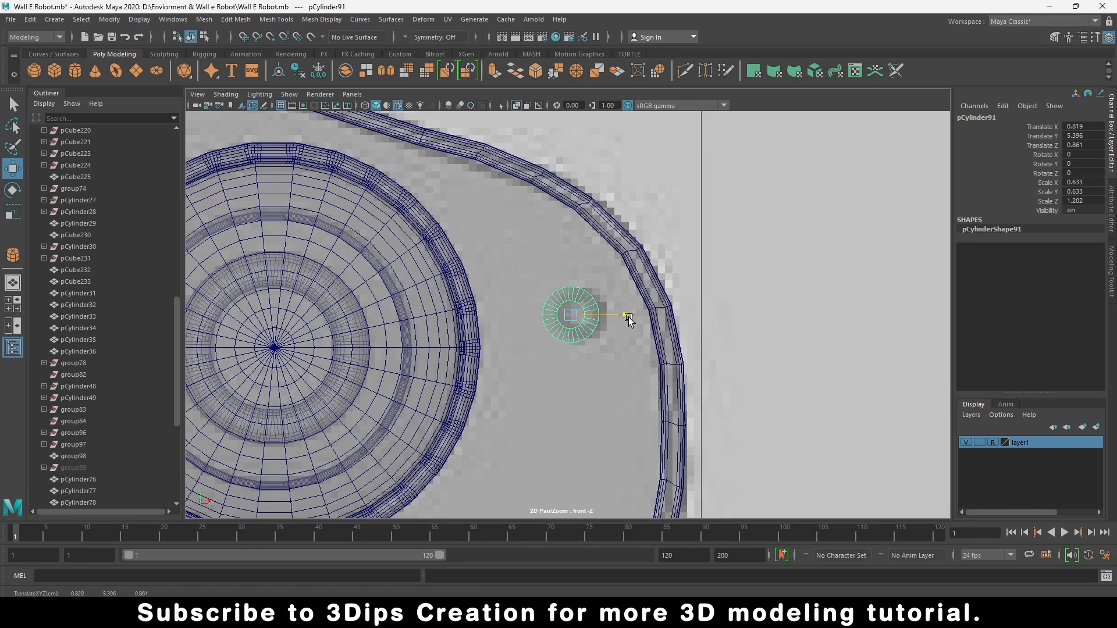
left_click_drag(629, 317, 637, 324)
left_click_drag(580, 261, 585, 263)
key("f")
scroll(570, 309, "up", 2)
scroll(570, 312, "up", 3)
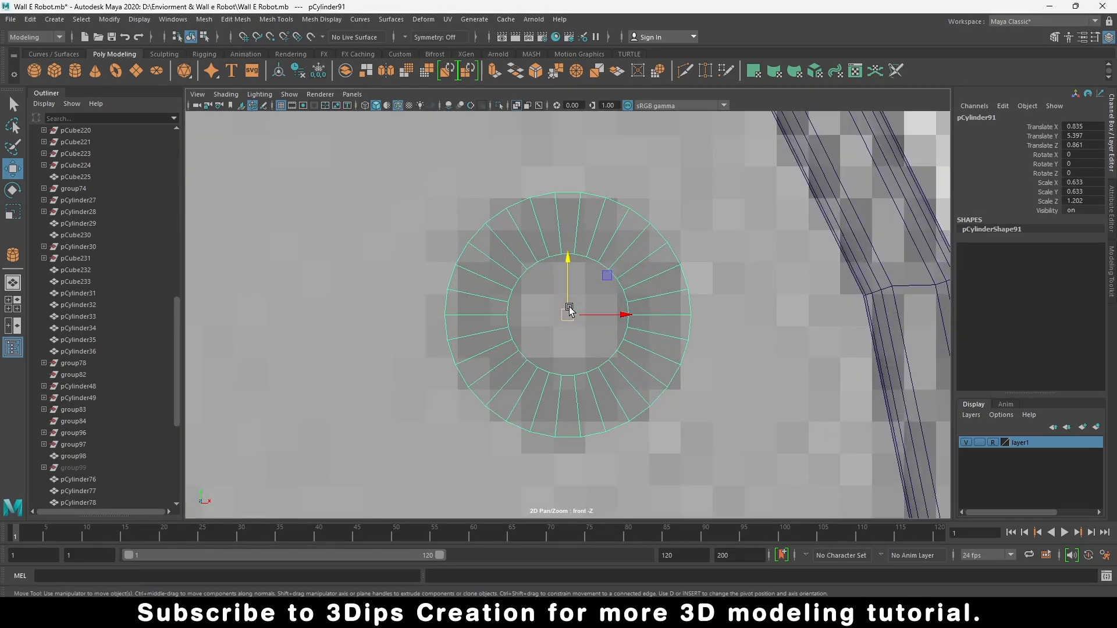
Step: Examine the placement of the small cylinders on both eyes against the front reference and in perspective
scroll(570, 312, "down", 8)
scroll(569, 312, "up", 3)
left_click(596, 192)
scroll(567, 314, "up", 2)
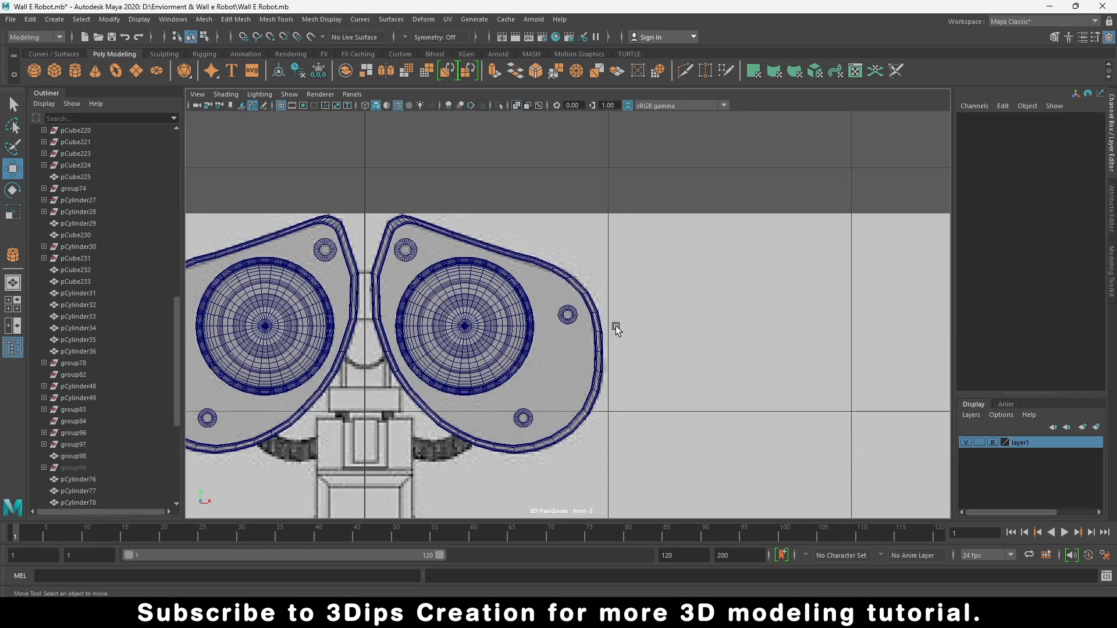
left_click(568, 315)
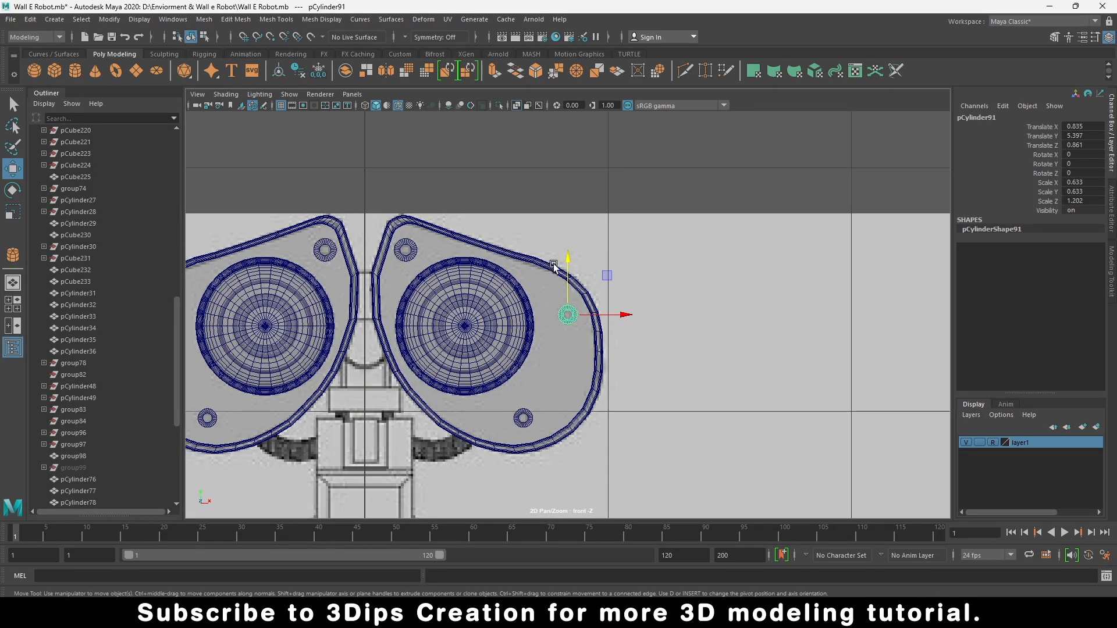
left_click(554, 147)
key("space")
key("space")
scroll(473, 236, "down", 5)
left_click_drag(800, 278, 741, 264, "alt")
scroll(741, 265, "down", 3)
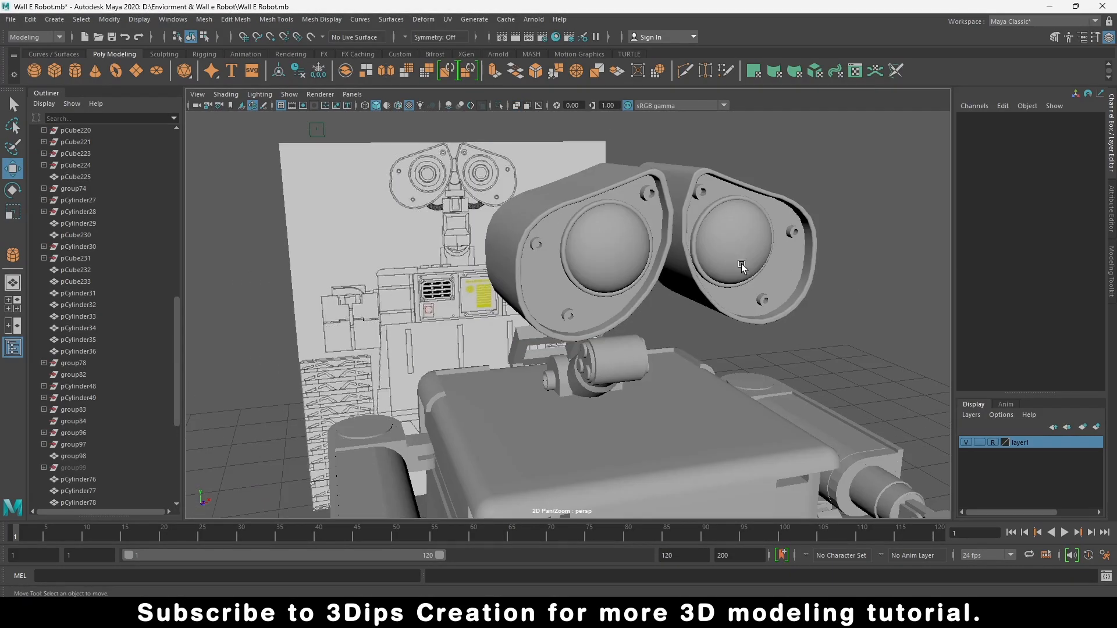
Step: Bevel the second eye's outer small cylinder with Fraction 1 and one segment
left_click_drag(865, 243, 790, 239, "alt")
mouse_move(663, 253)
left_mouse_down("alt")
mouse_move(703, 250)
mouse_move(666, 268)
left_mouse_up("alt")
left_click(811, 347)
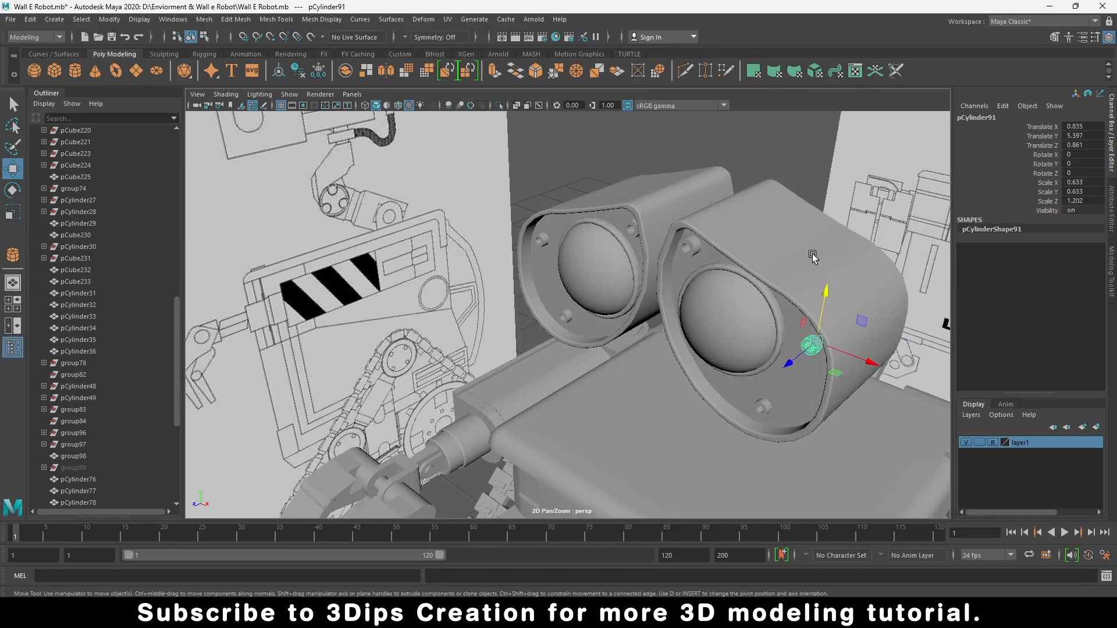
key("f")
left_click_drag(538, 394, 538, 82, "alt")
key("ctrl+b")
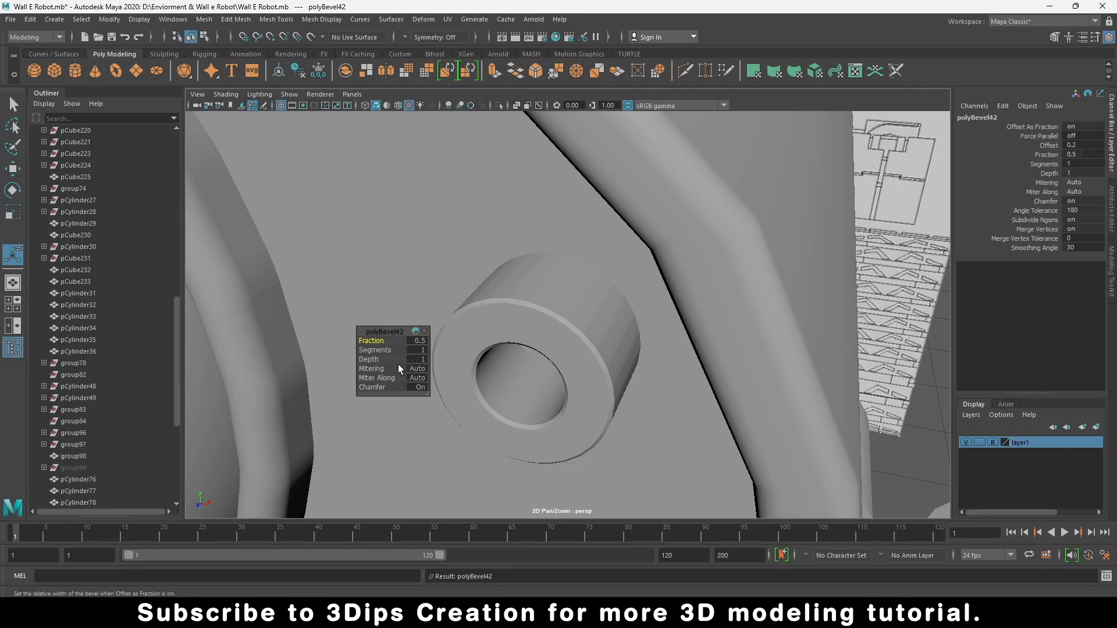
left_click_drag(365, 341, 378, 351)
scroll(553, 369, "down", 5)
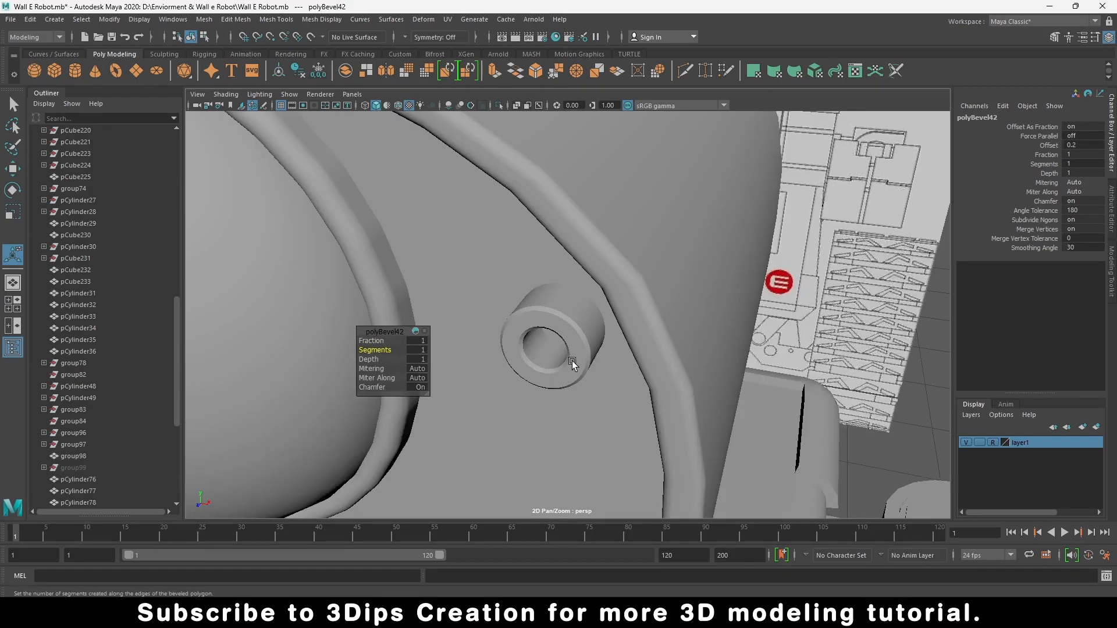
key("w")
right_click_drag(576, 297, 639, 280)
left_click(933, 373)
scroll(655, 376, "down", 4)
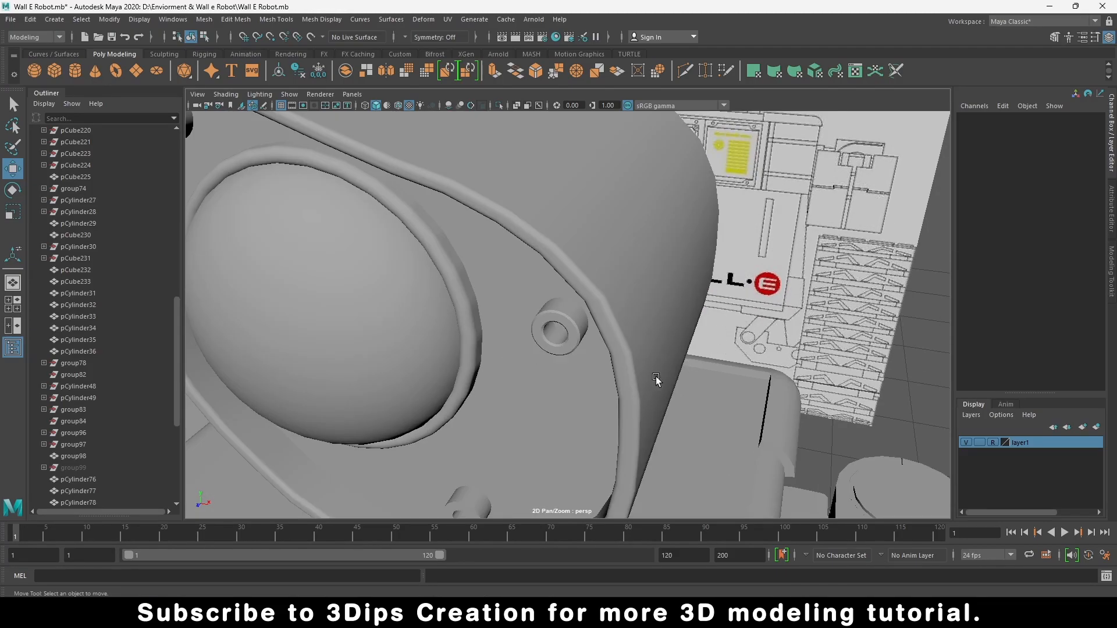
Step: Bevel the lower small cylinder on the second eye with Fraction 1 and one segment
left_click_drag(655, 376, 615, 357, "alt")
scroll(611, 358, "down", 1)
left_click(483, 509)
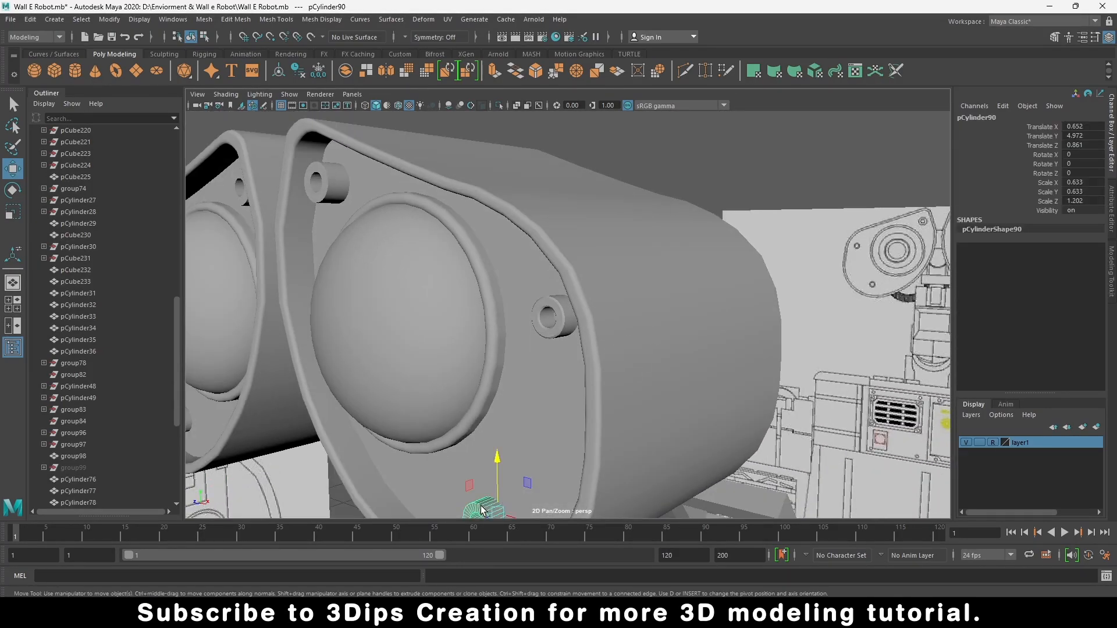
key("f")
left_click(536, 71)
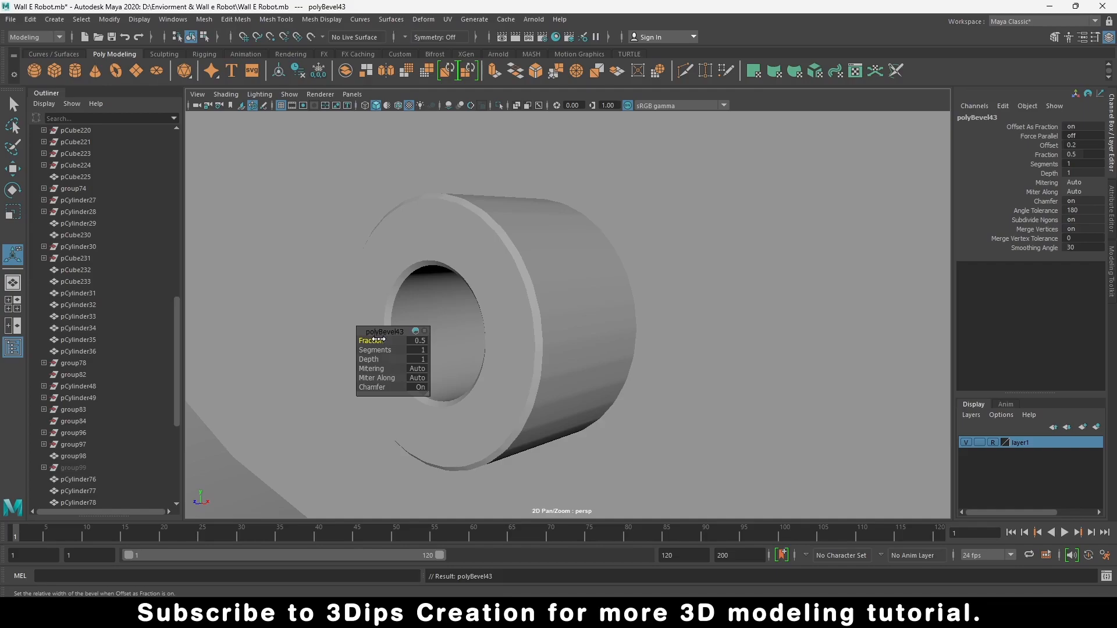
mouse_move(375, 340)
left_mouse_down()
mouse_move(396, 341)
mouse_move(358, 354)
left_mouse_up()
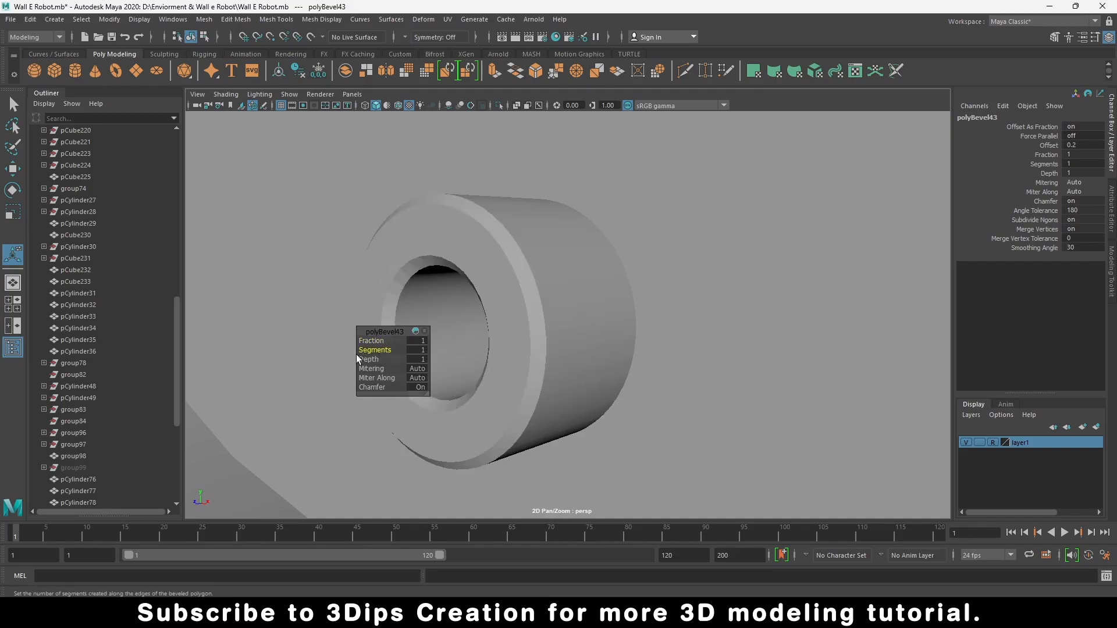
key("w")
right_click_drag(561, 287, 600, 271)
scroll(601, 274, "down", 10)
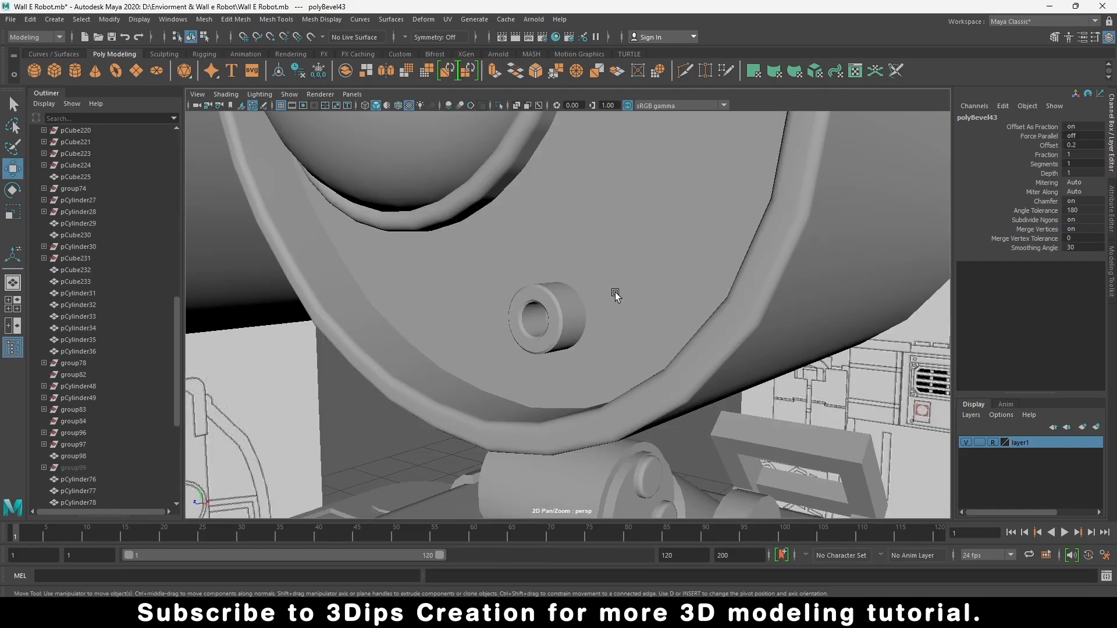
left_click_drag(638, 332, 669, 318, "alt")
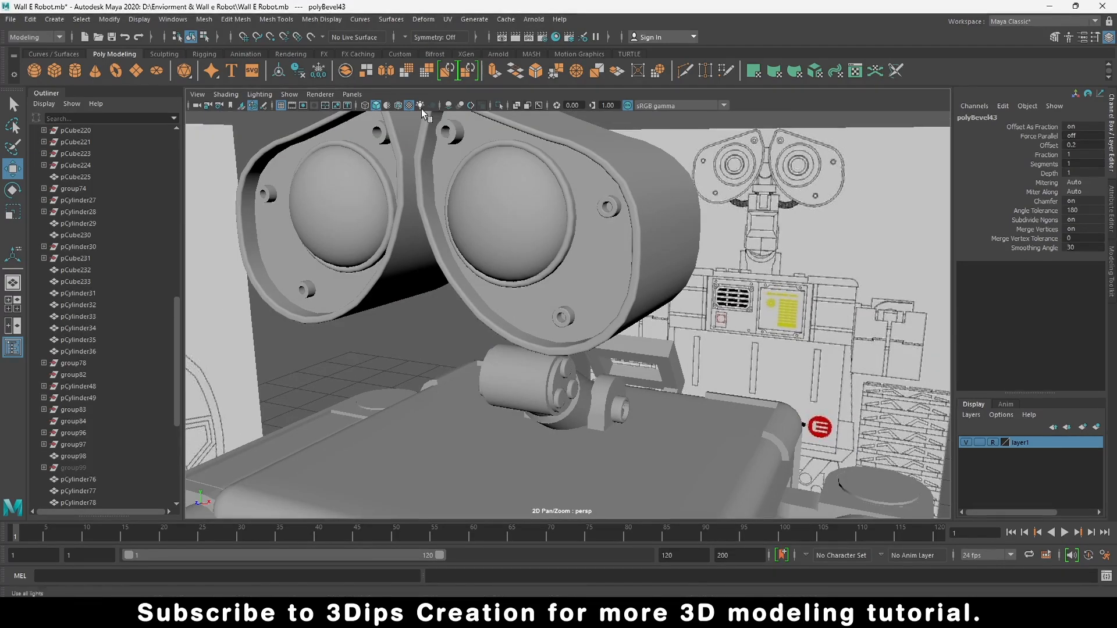
Step: Bevel the second eye's upper small cylinder near the inner corner of the housing with Fraction 1
left_click(461, 145)
key("f")
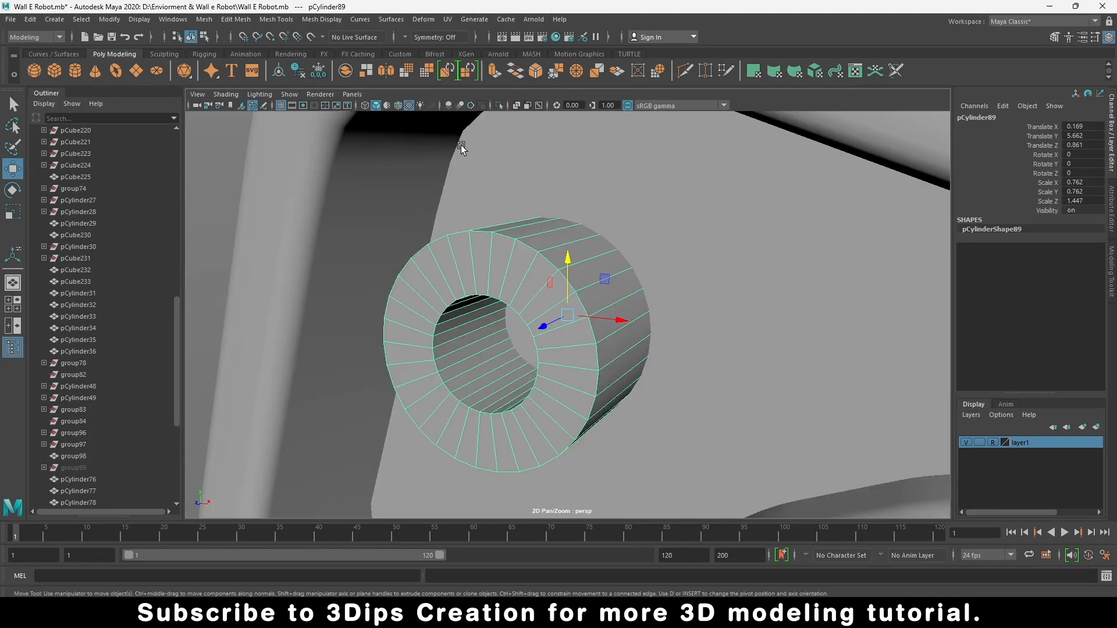
left_click(533, 72)
key("w")
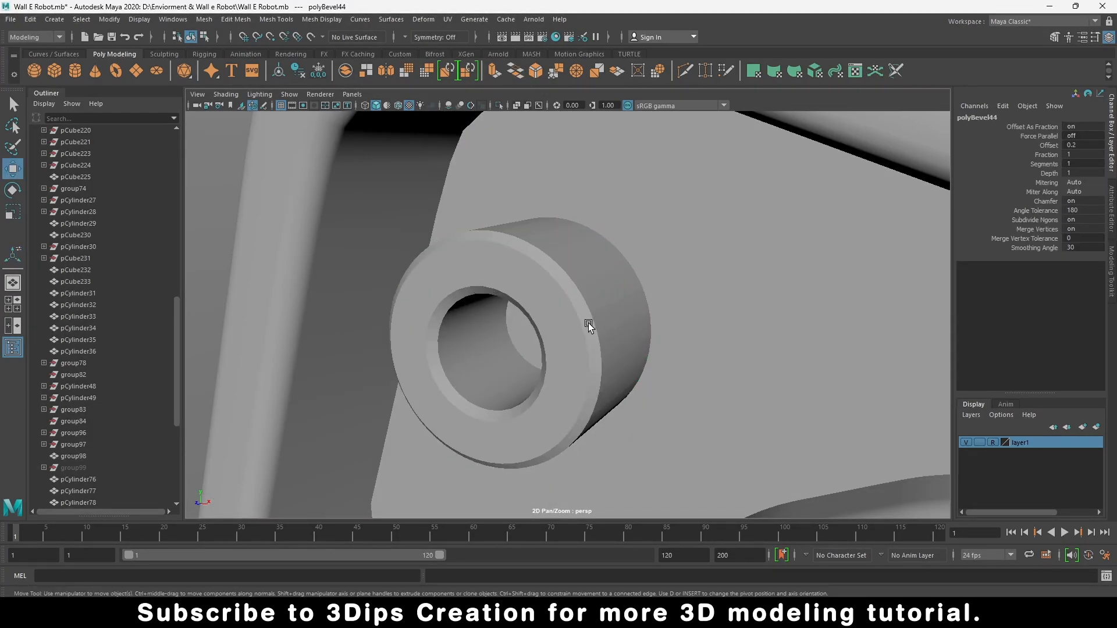
left_click(589, 323)
scroll(669, 274, "down", 10)
Step: Bevel the first eye's upper small cylinder with Fraction 1 and one segment
left_click(407, 307)
key("f")
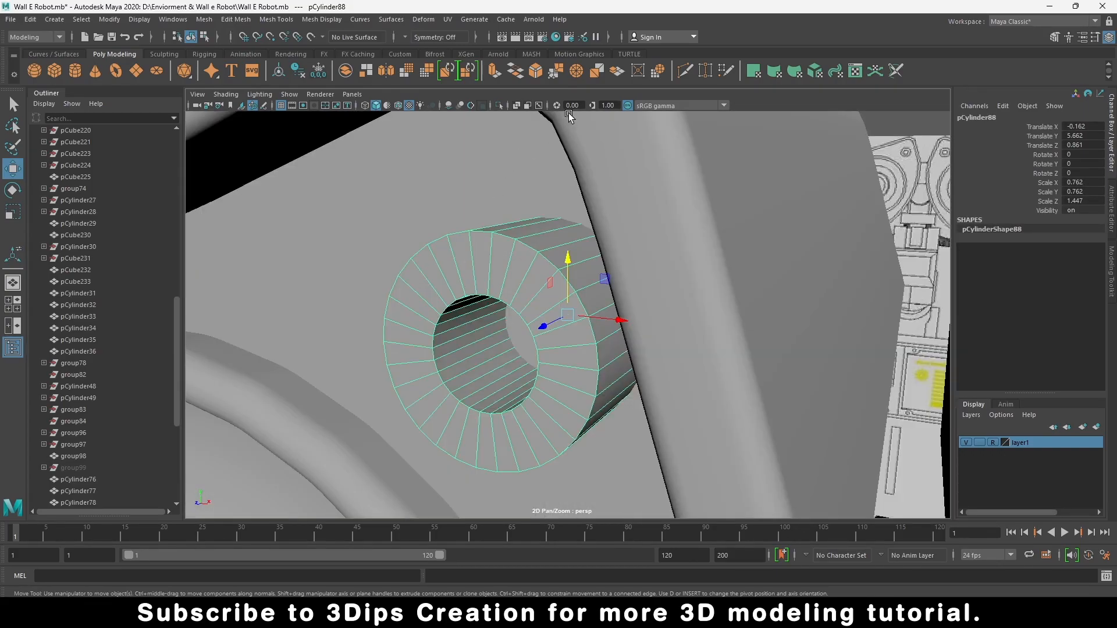
left_click(536, 71)
left_click(568, 304)
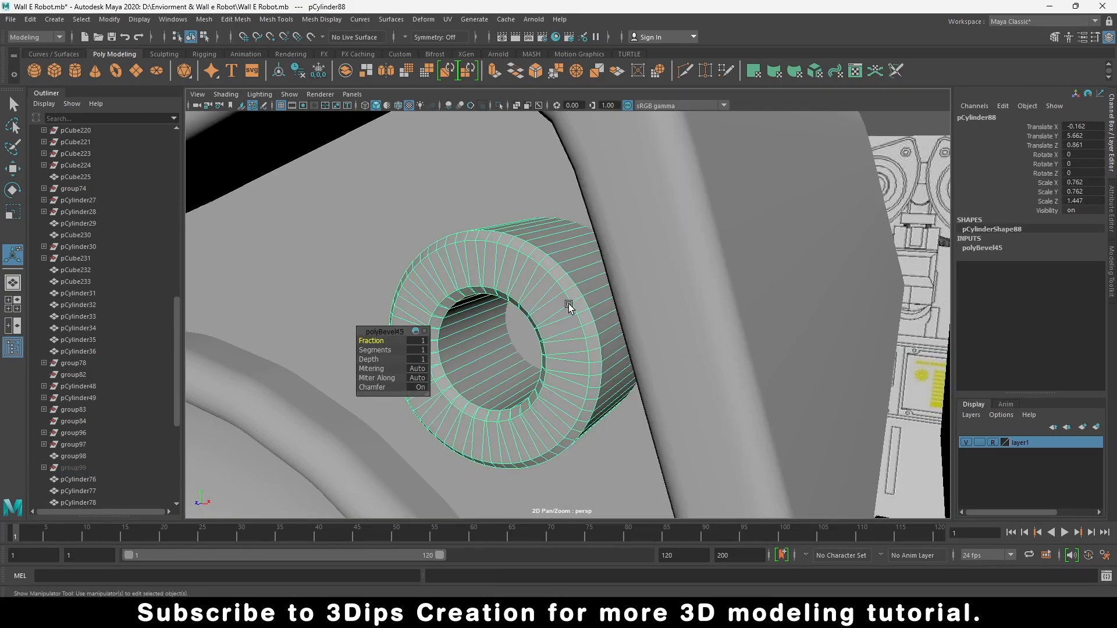
key("w")
right_click_drag(568, 296, 626, 260)
scroll(627, 261, "down", 6)
scroll(628, 260, "down", 5)
Step: Apply a bevel with Fraction 1 to the outer small cylinder on the first eye
left_click(269, 407)
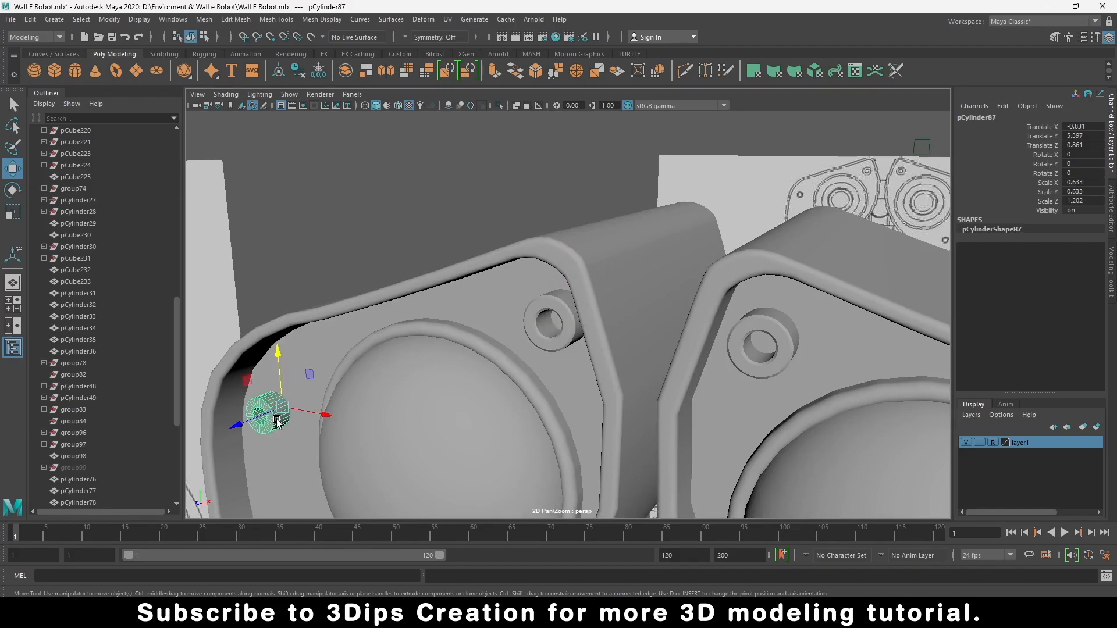
key("f")
left_click(534, 71)
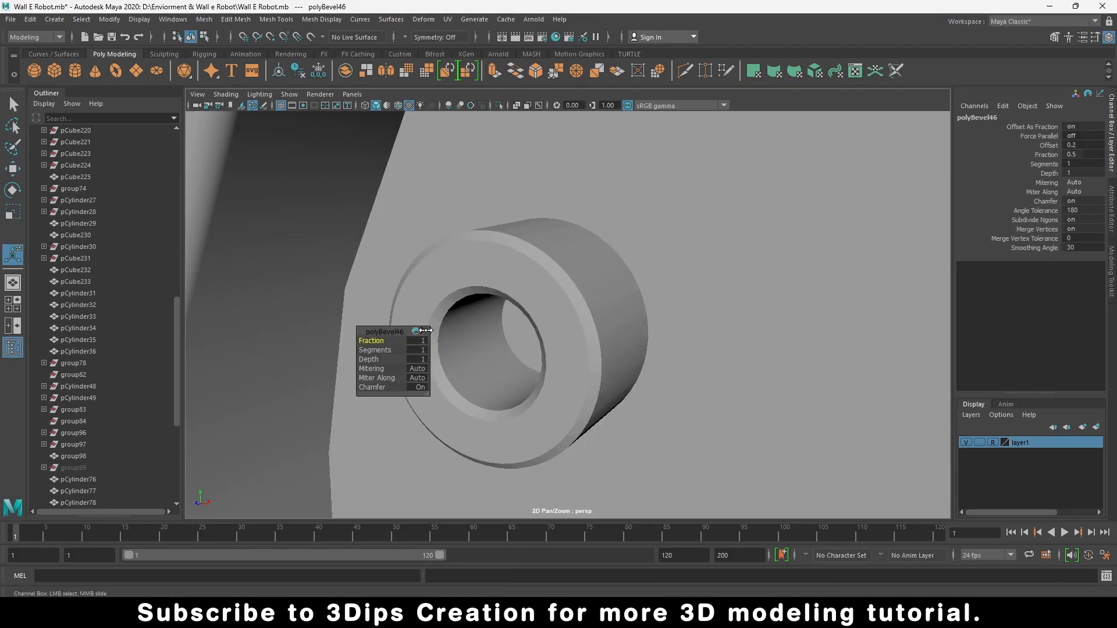
right_click_drag(565, 297, 586, 252)
scroll(585, 256, "down", 8)
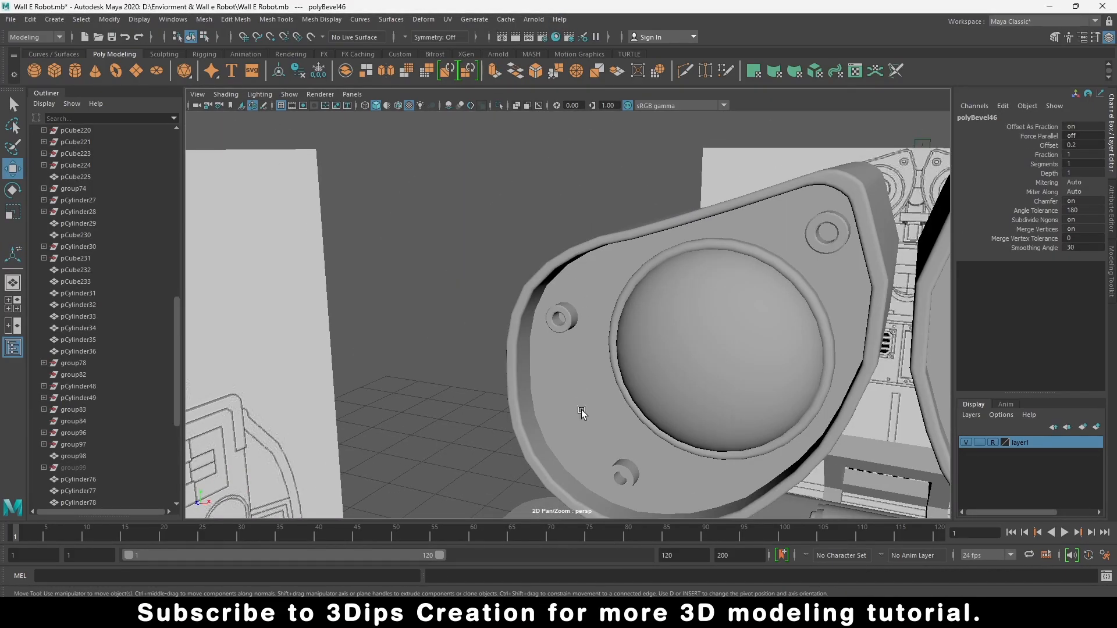
Step: Bevel the remaining lower small cylinder on the first eye with Fraction 1
left_click(633, 479)
key("f")
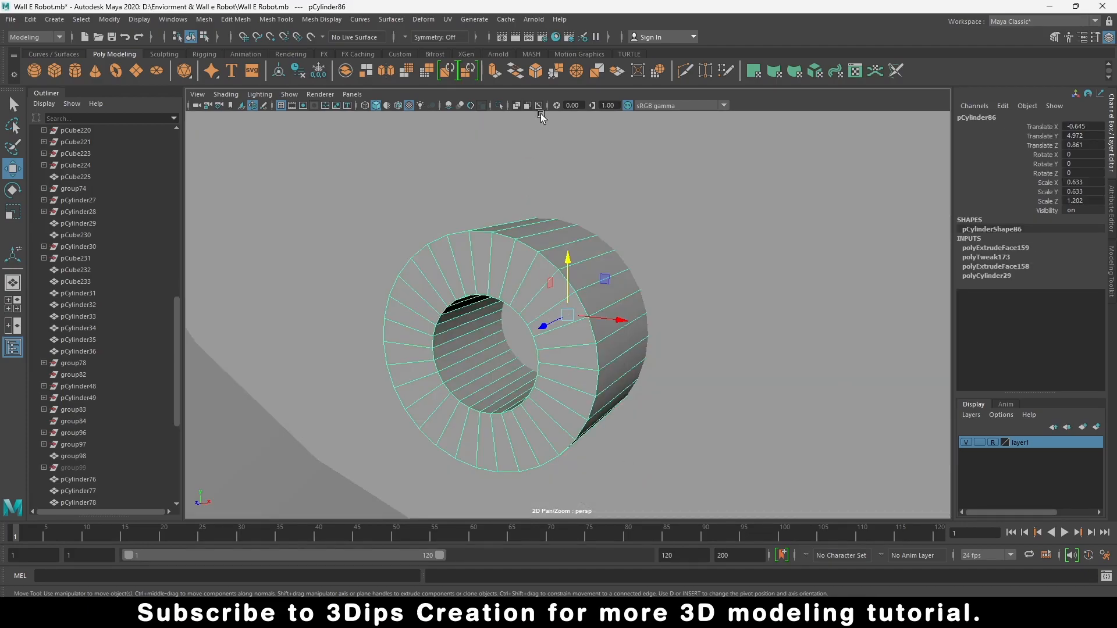
left_click(534, 71)
left_click_drag(362, 343, 399, 338)
key("w")
left_click(588, 347)
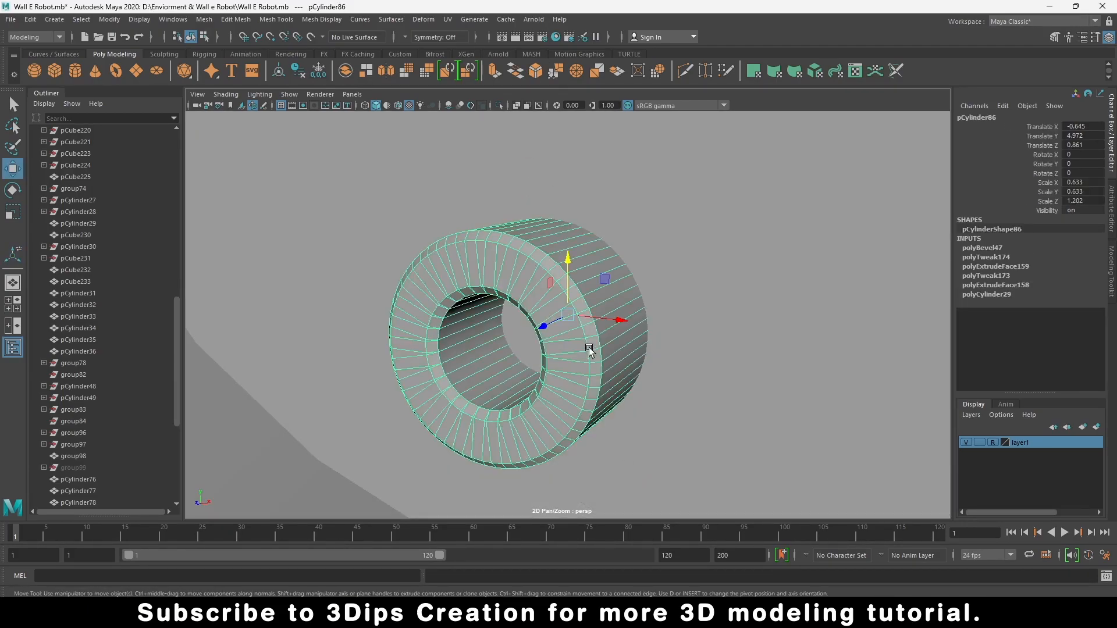
scroll(581, 343, "down", 9)
right_click_drag(474, 309, 404, 277)
scroll(404, 277, "down", 5)
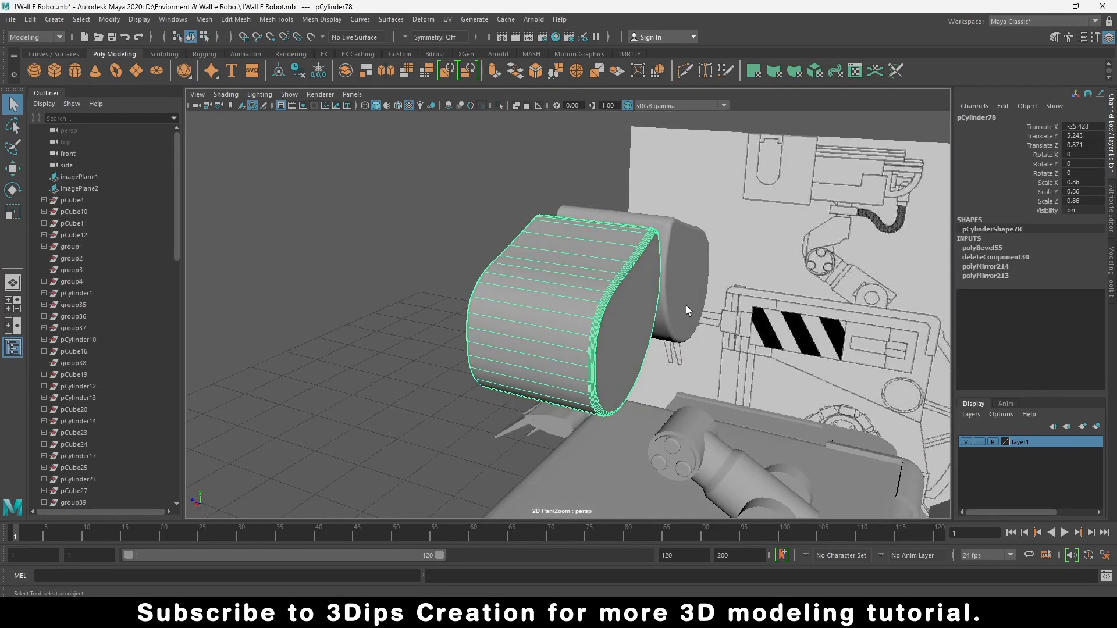
Step: Duplicate both eye housings together and move the copies behind the originals, to Translate Z about -0.238
left_click(685, 285, "shift")
key("w")
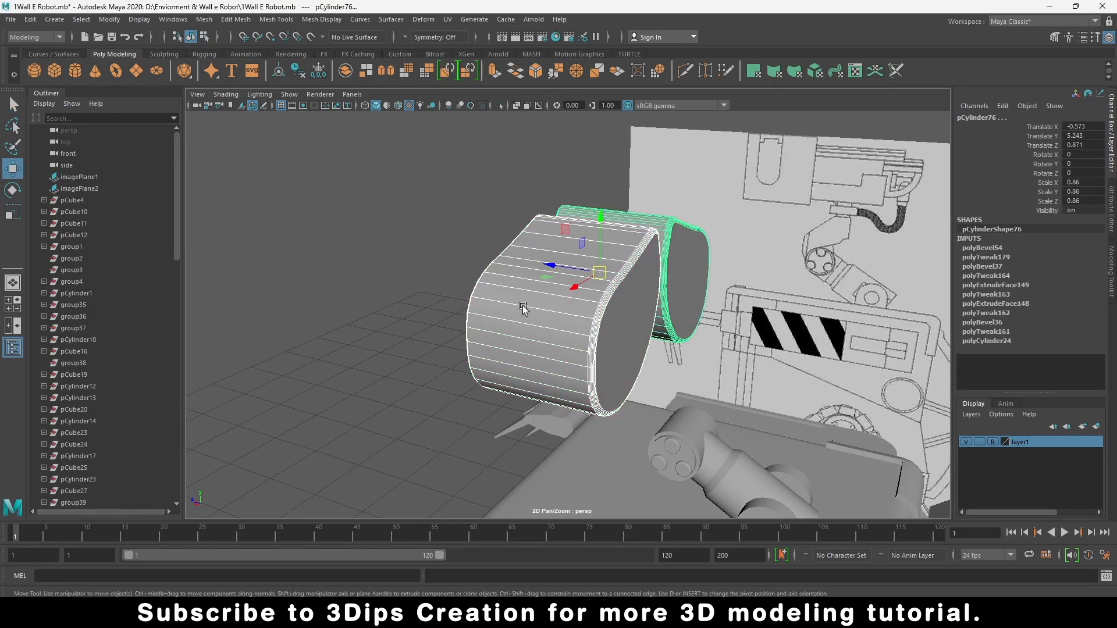
mouse_move(550, 267)
left_mouse_down("shift")
mouse_move(705, 302)
mouse_move(688, 299)
left_mouse_up("shift")
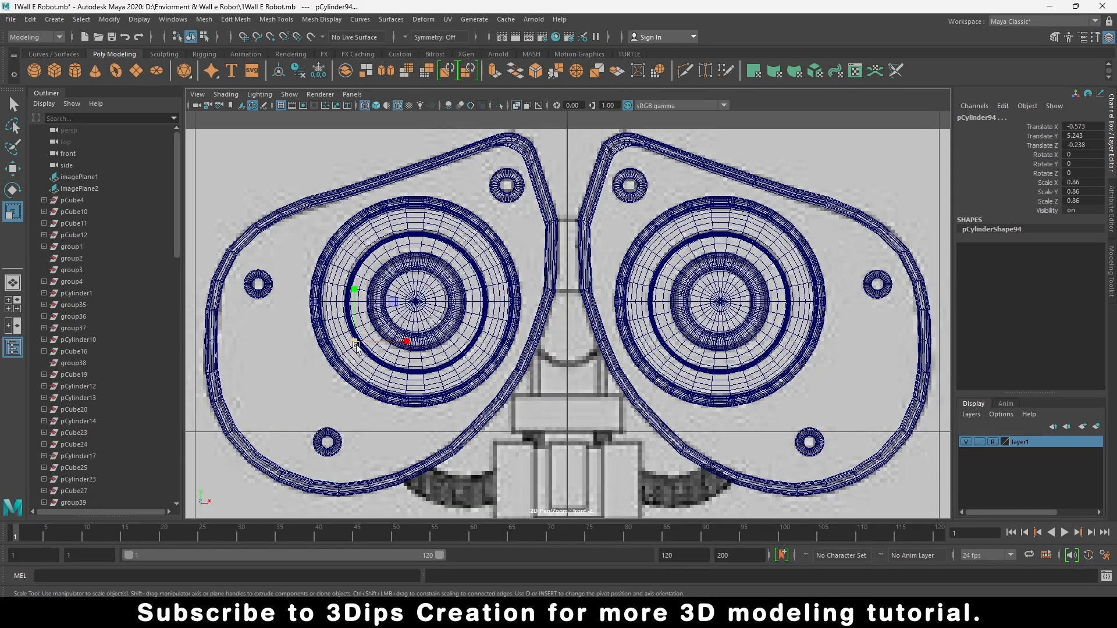
Step: Scale both housing copies down uniformly to about 0.626 and raise them to Translate Y about 5.3
left_click_drag(356, 347, 296, 391)
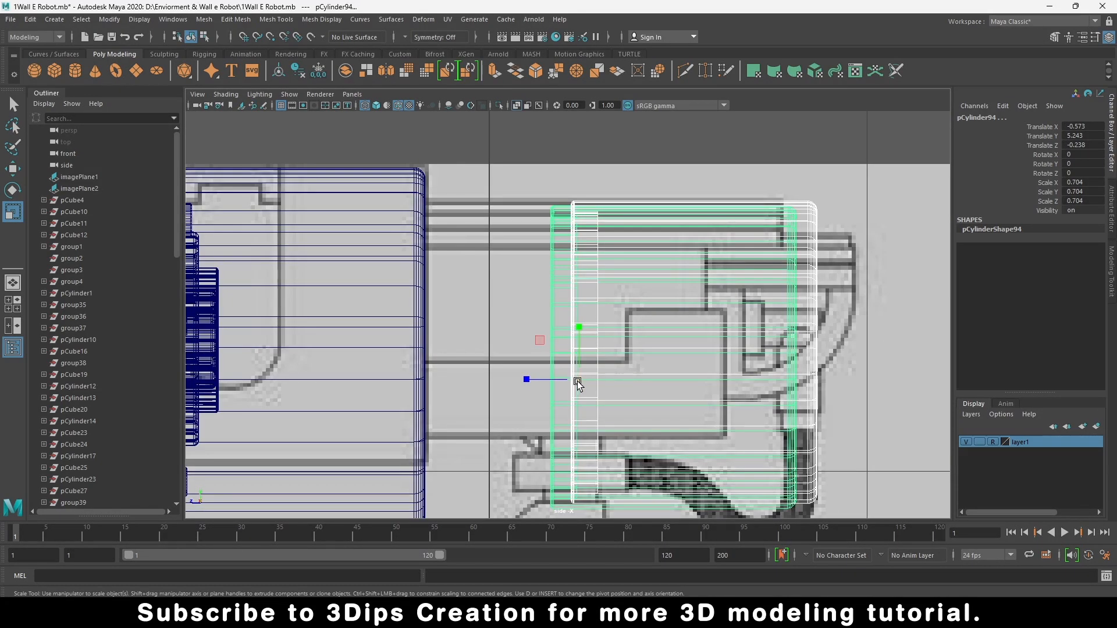
mouse_move(579, 380)
left_mouse_down()
mouse_move(554, 392)
mouse_move(568, 378)
left_mouse_up()
key("w")
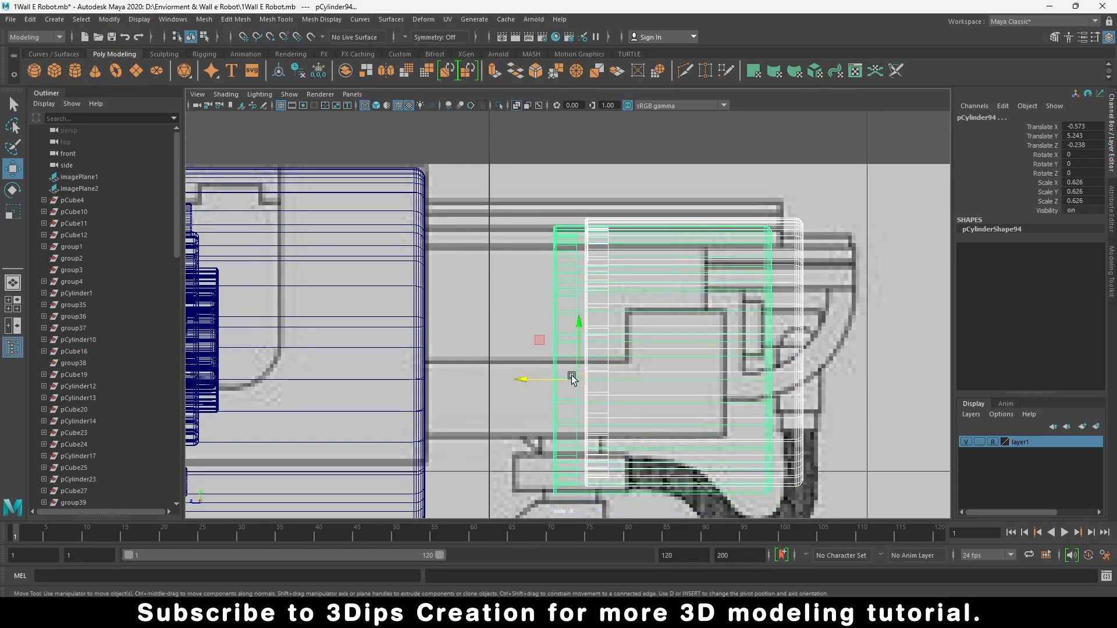
left_click_drag(580, 326, 582, 306)
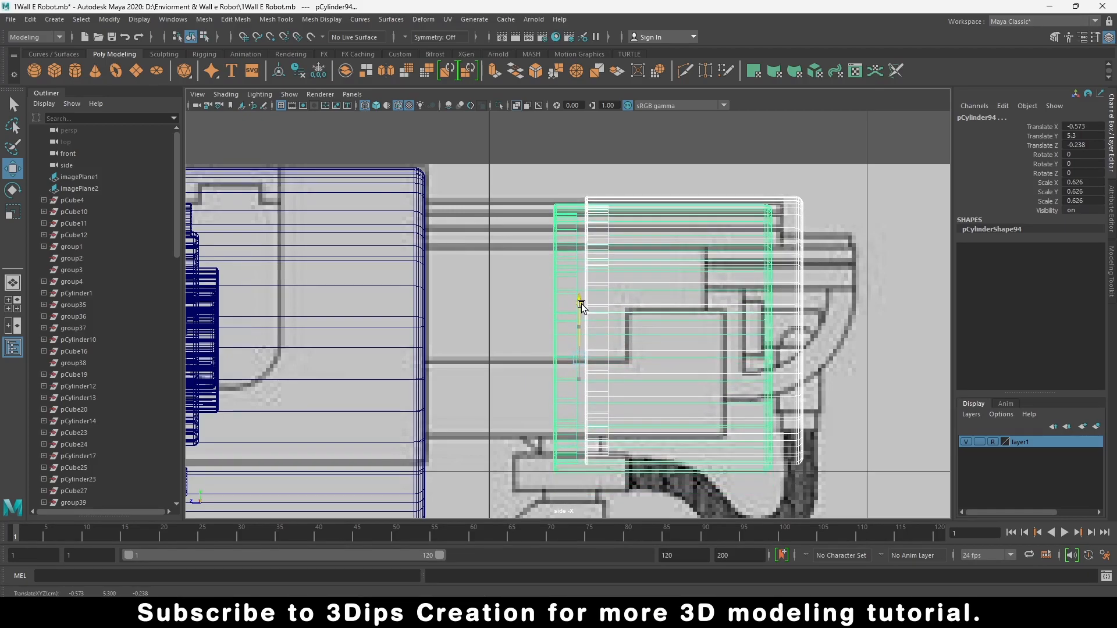
Step: Fit the first eye's housing copy against the back of the eye in the side reference, scaling it uniformly to about 0.565
left_click(562, 482)
left_click(557, 434)
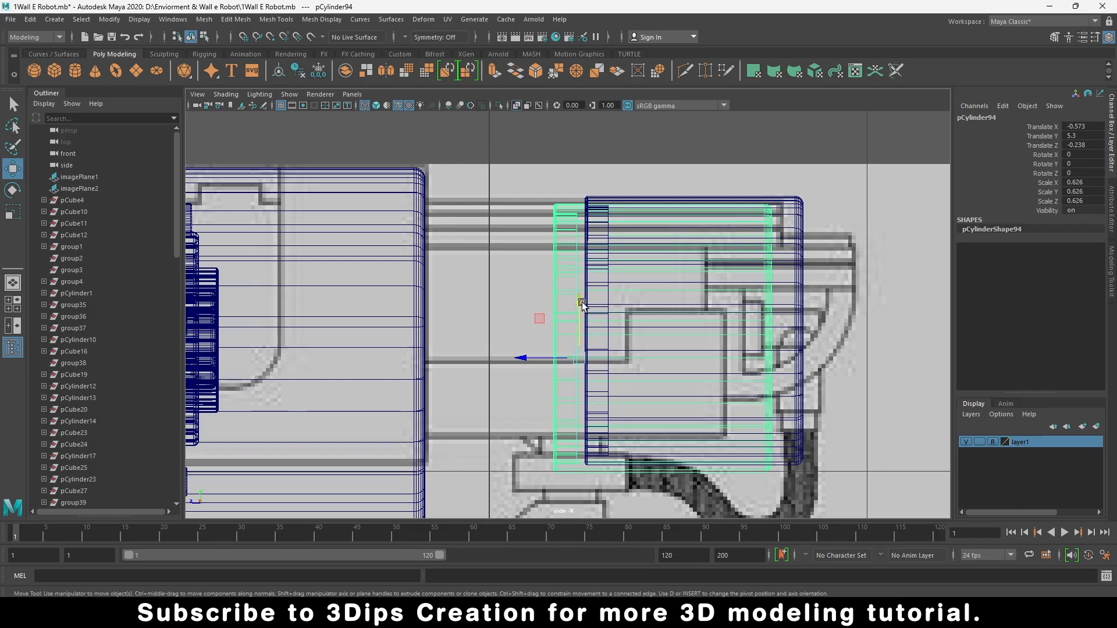
mouse_move(581, 301)
left_mouse_down()
mouse_move(578, 285)
mouse_move(573, 309)
left_mouse_up()
left_click_drag(528, 351, 425, 356)
key("r")
key("w")
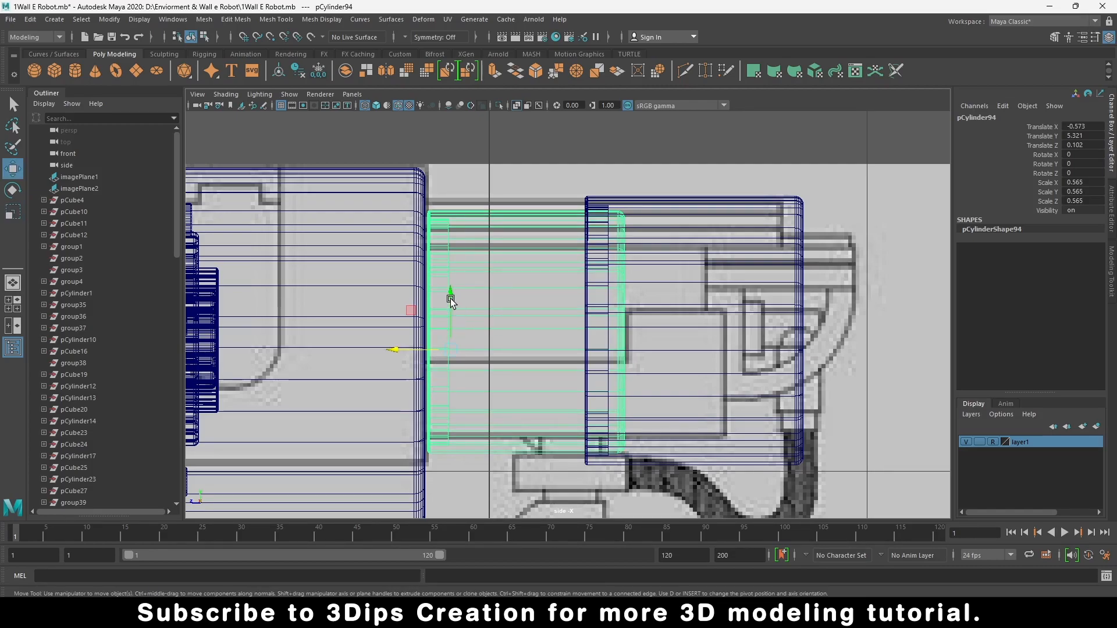
left_click_drag(450, 295, 455, 284)
left_click_drag(386, 337, 384, 336)
Step: Align the second eye's housing copy with the other one, at scale about 0.567, Translate Y about 5.331 and Z about 0.215
left_click(718, 465)
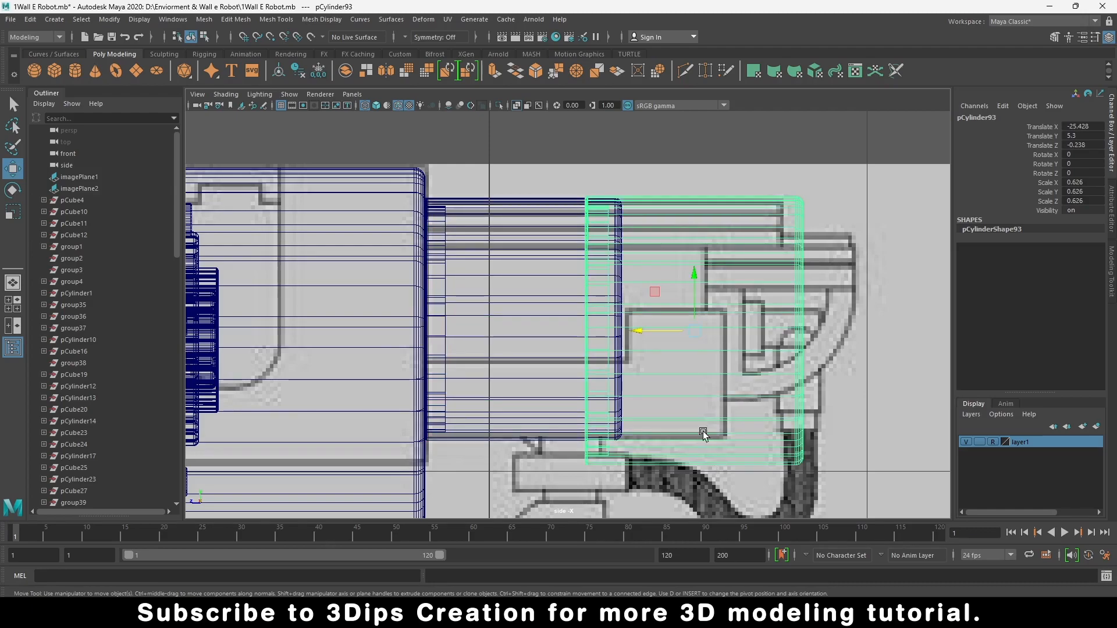
left_click_drag(702, 270, 702, 258)
key("r")
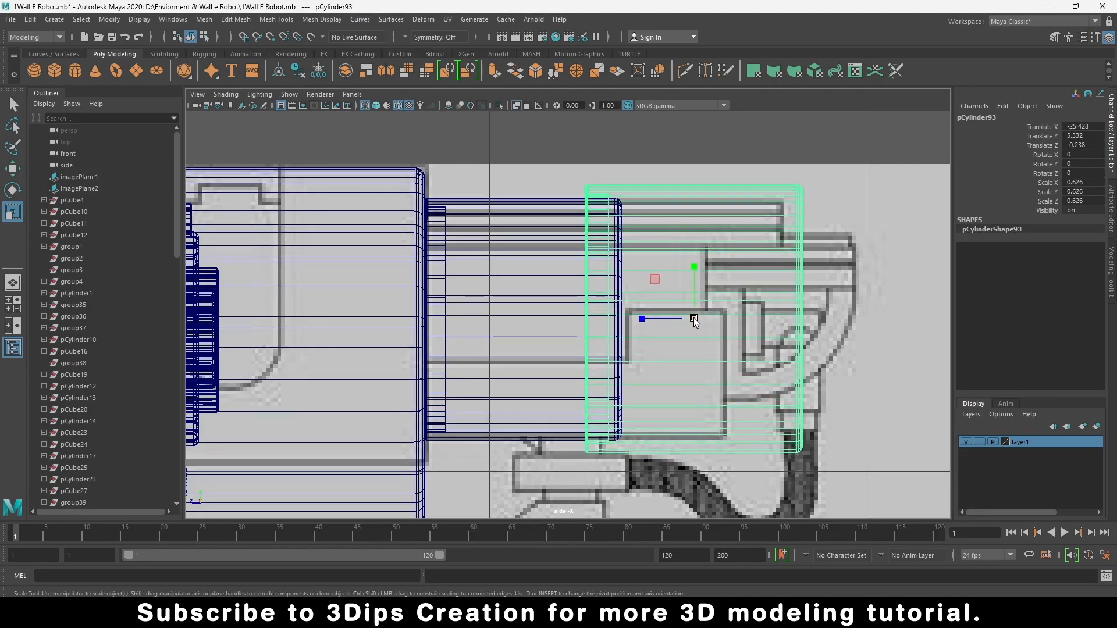
left_click_drag(693, 318, 466, 324)
key("w")
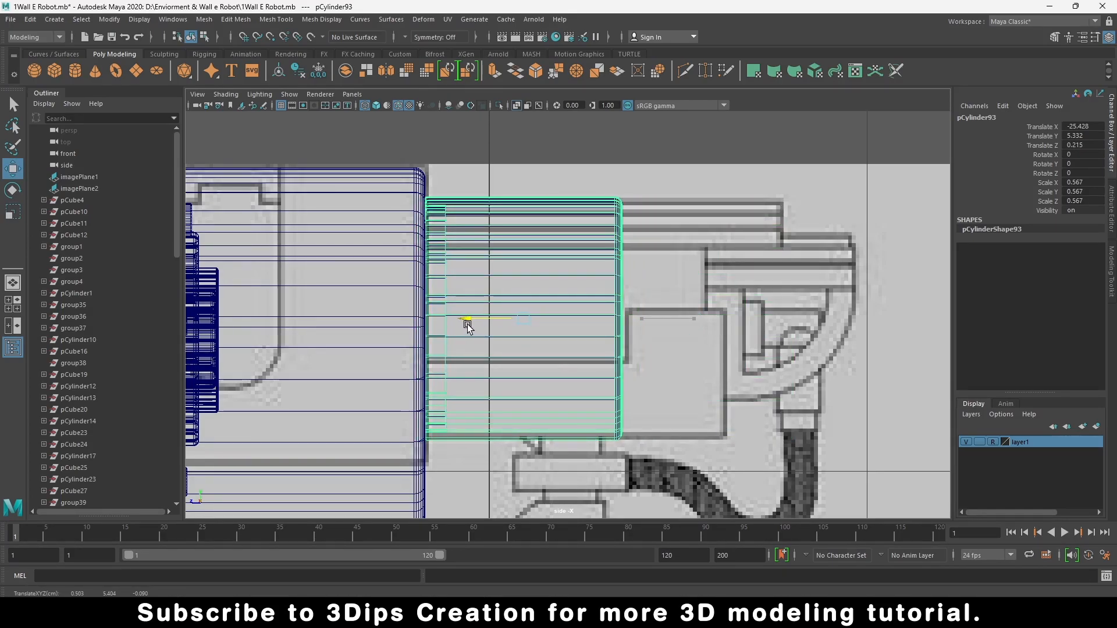
left_click_drag(524, 260, 526, 268)
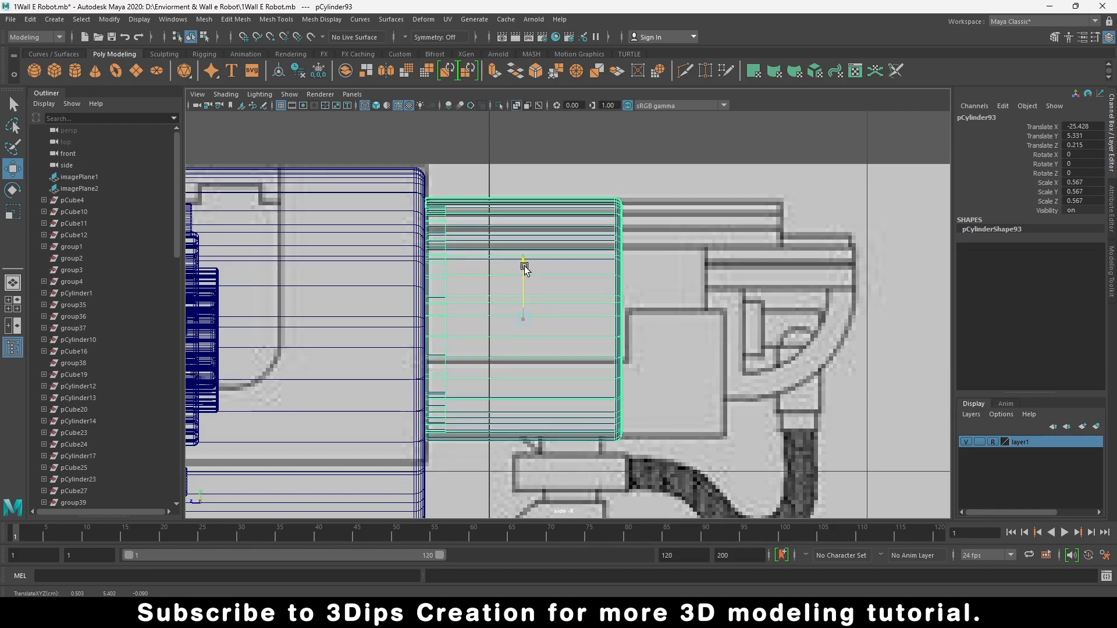
Step: Extend the second eye's housing copy by moving its rear-end vertices back to the rear edge of the side reference's rectangular block
right_click(598, 278)
right_click(598, 278)
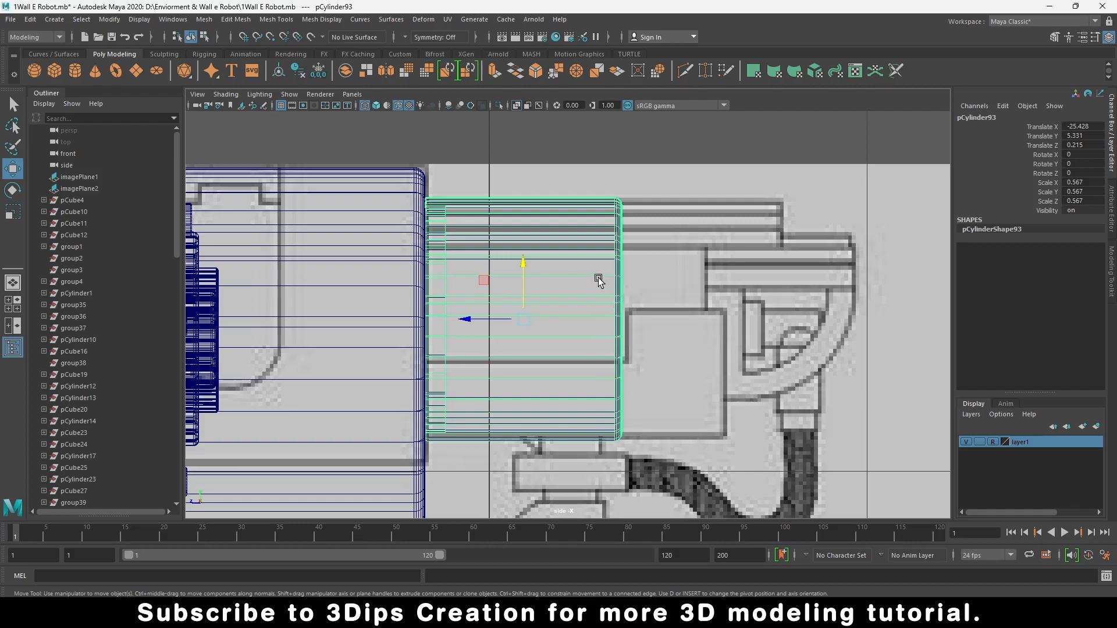
left_click(588, 327)
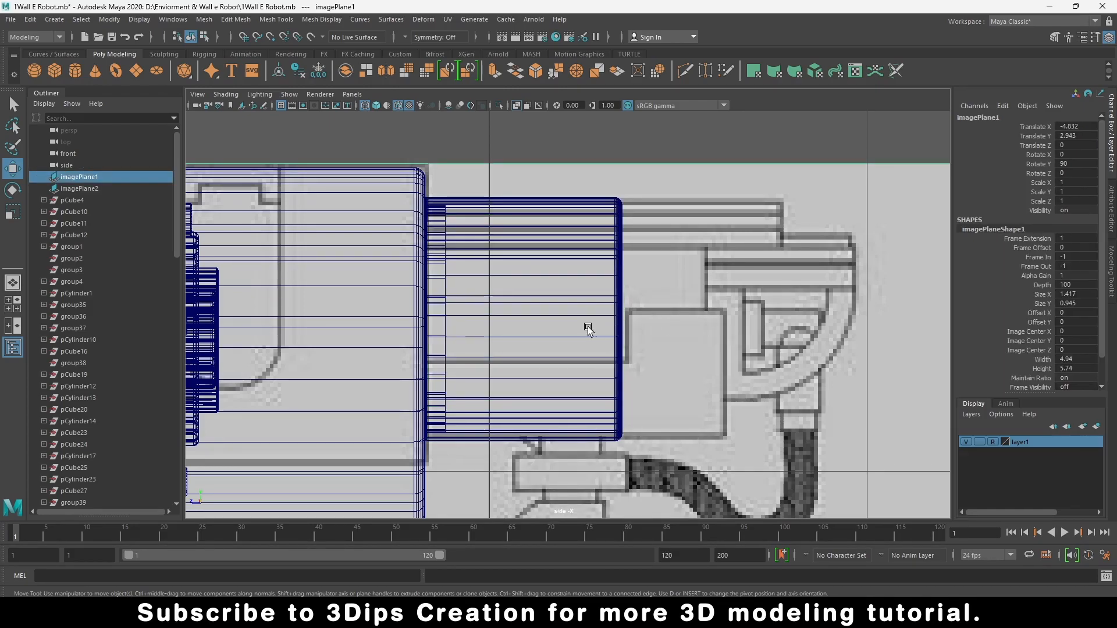
left_click(621, 348)
right_click(623, 347)
right_click_drag(622, 344, 576, 291)
left_click_drag(587, 160, 691, 465)
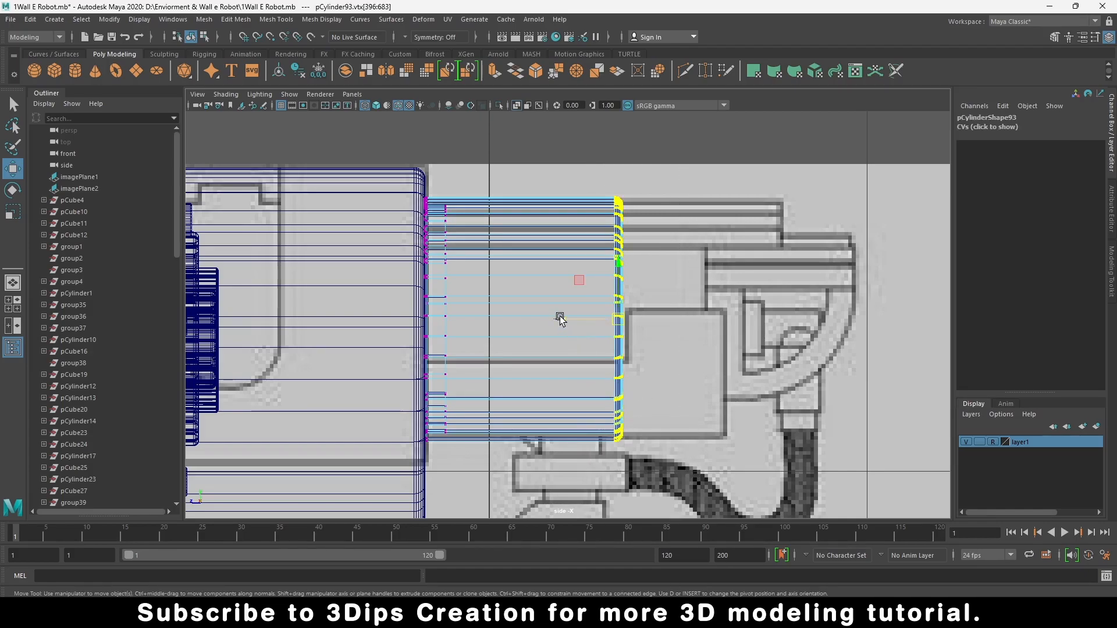
left_click_drag(560, 319, 665, 321)
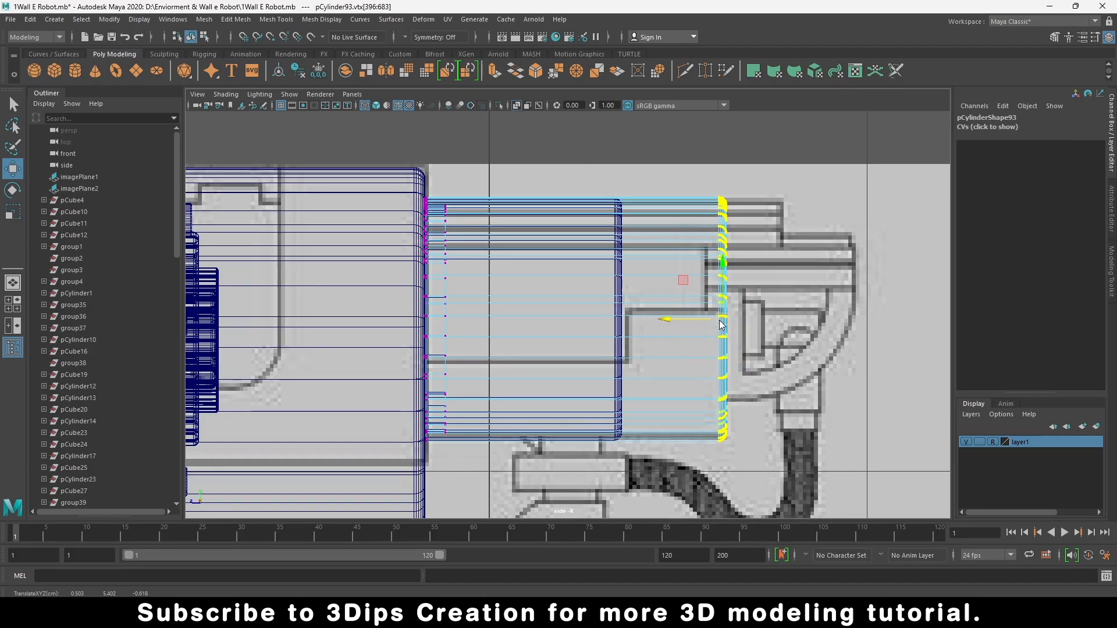
Step: Extend the first eye's housing copy by moving its rear-end vertices back to match the other copy's rear edge in the side view
right_click_drag(720, 296, 775, 280)
right_click_drag(620, 295, 584, 296)
left_click_drag(596, 164, 672, 449)
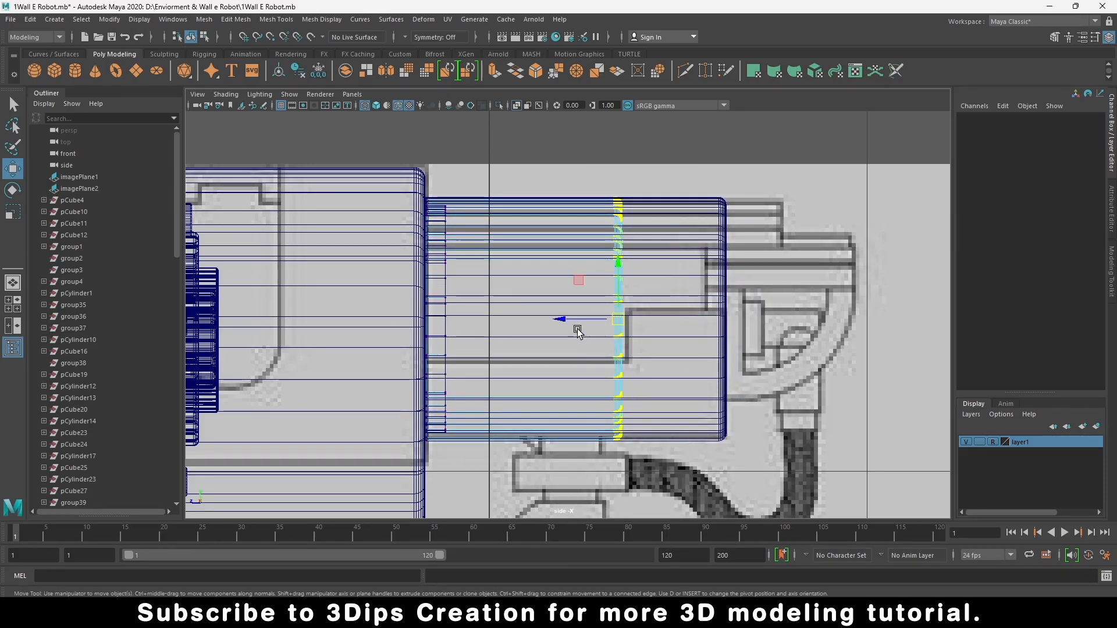
left_click_drag(577, 331, 663, 357)
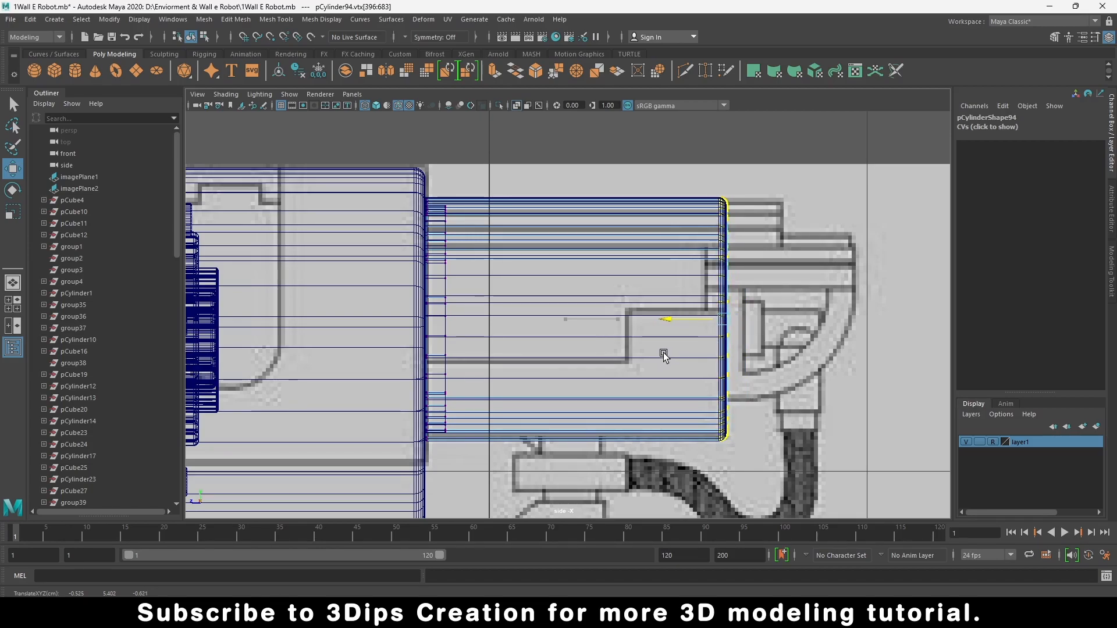
left_click_drag(663, 352, 664, 351)
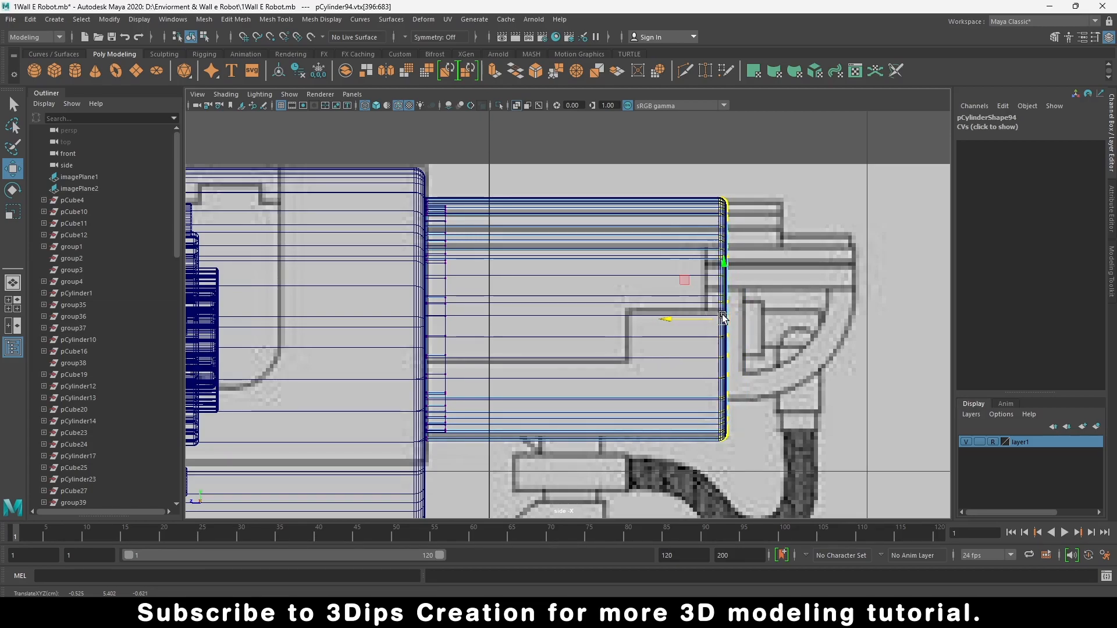
right_click_drag(723, 318, 768, 280)
left_click(888, 277)
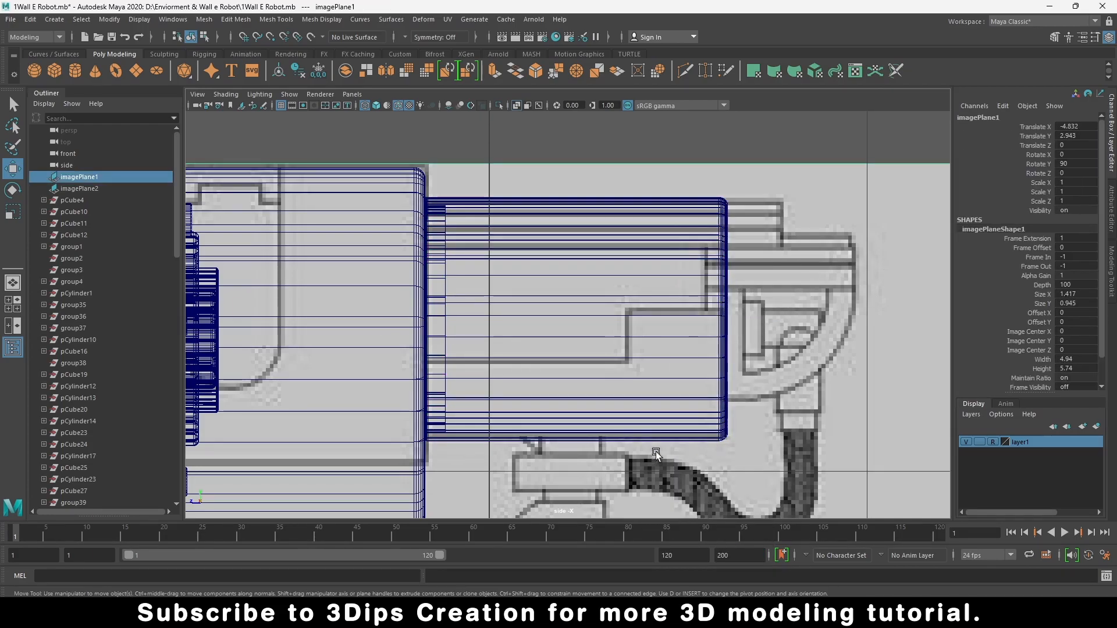
Step: Insert two edge loops on the second eye's housing copy, one along the reference step's vertical line and one lengthwise at its upper horizontal line
left_click(722, 409)
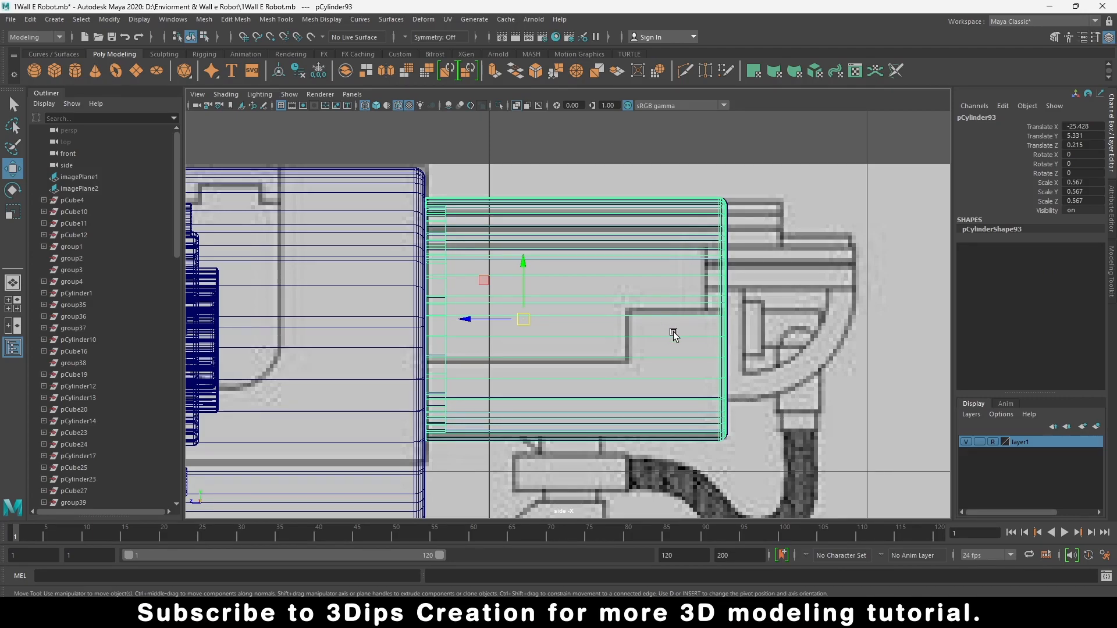
scroll(675, 332, "up", 2)
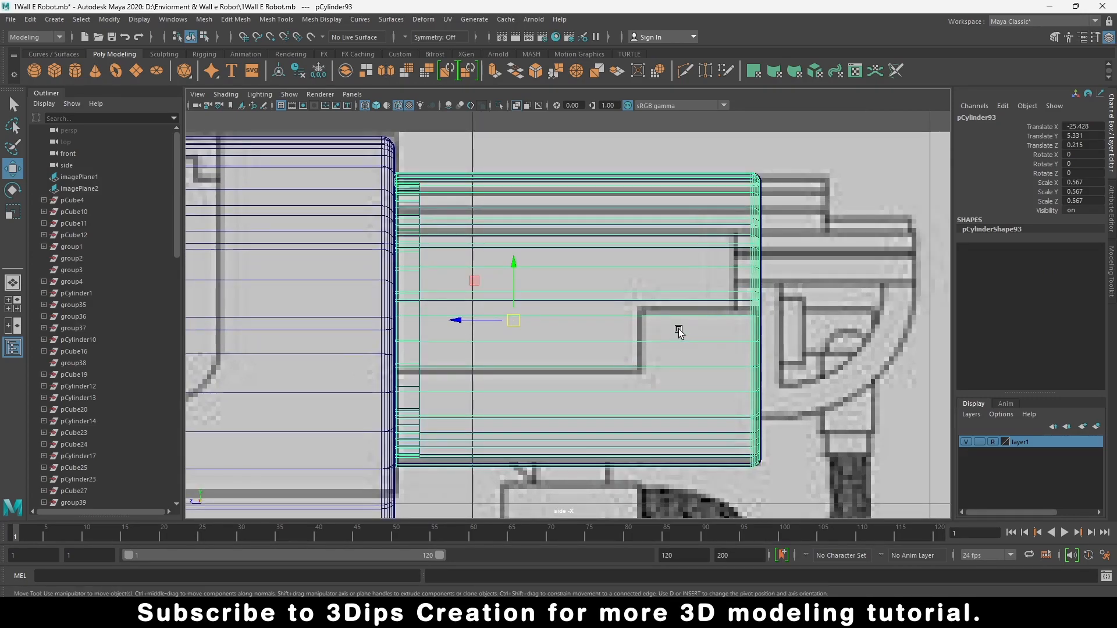
right_click_drag(672, 319, 671, 263)
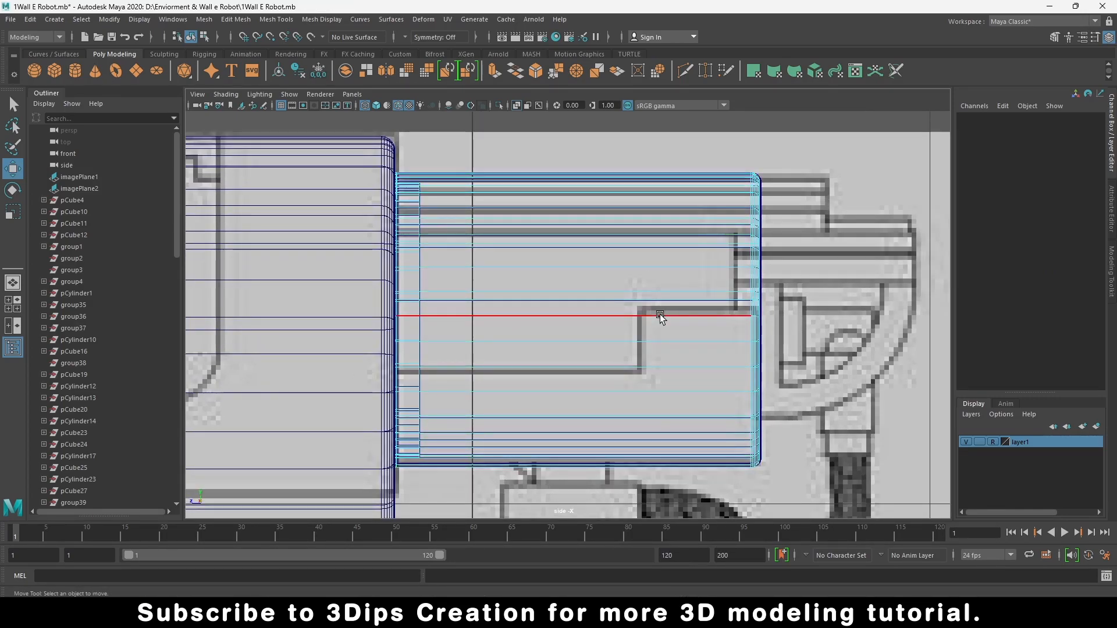
left_click(660, 315)
right_click(661, 316, "shift")
right_click_drag(662, 316, 641, 396, "shift")
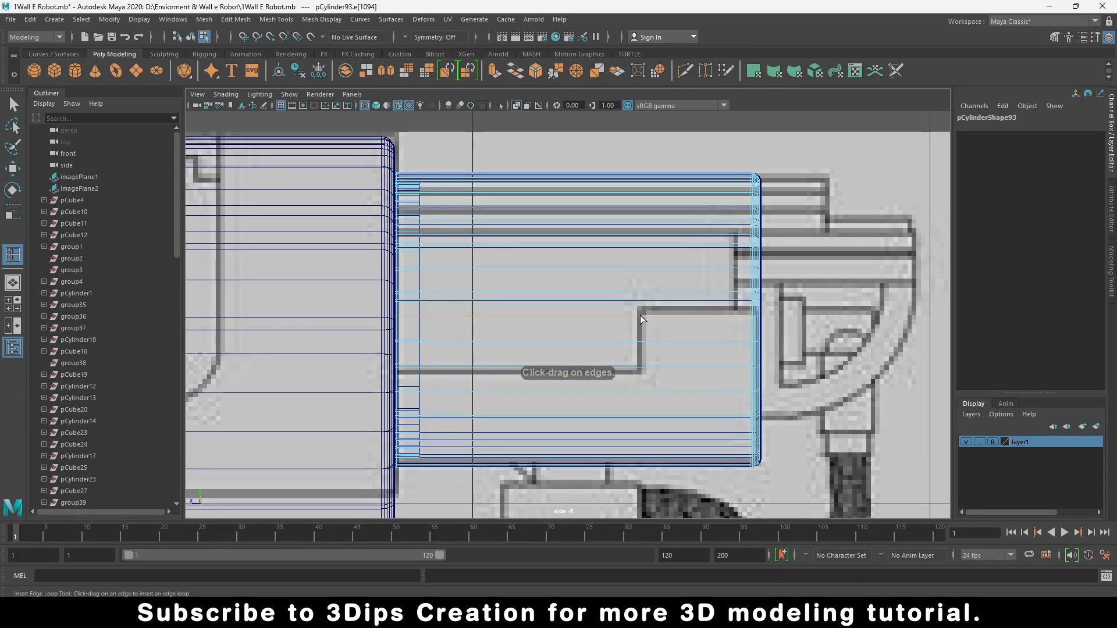
left_click(640, 315)
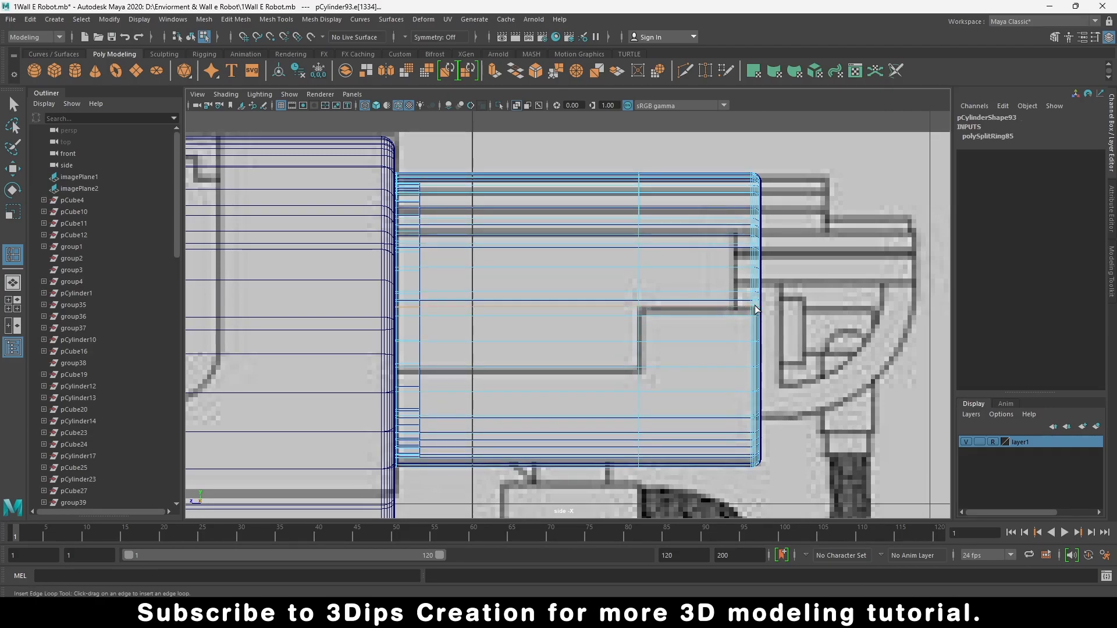
left_click(755, 306)
key("w")
right_click_drag(680, 302, 736, 276)
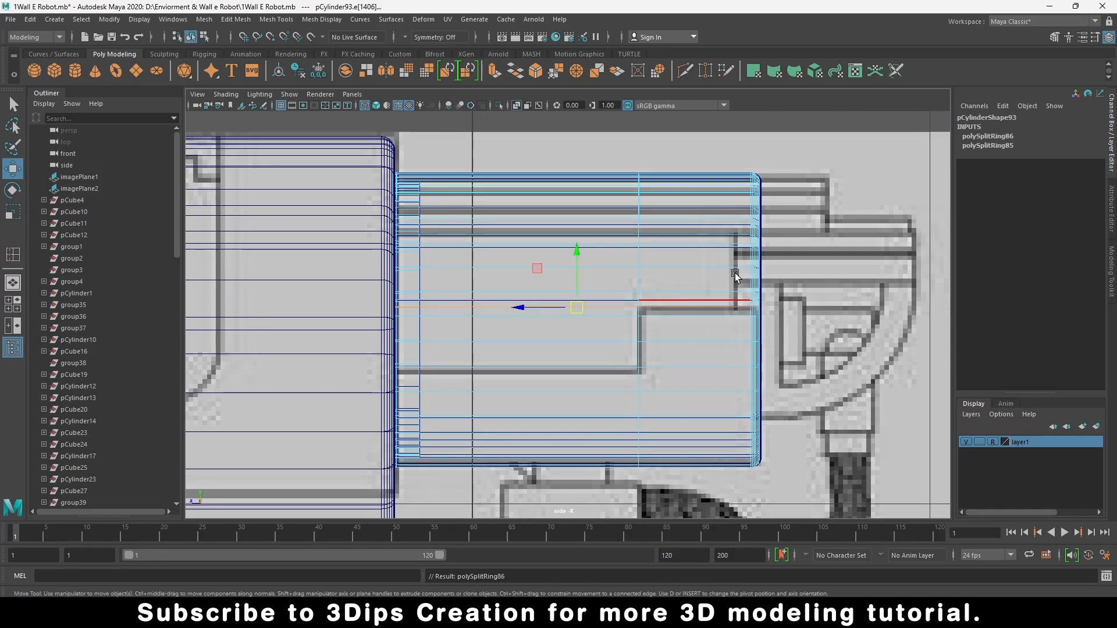
Step: Insert another edge loop around the second eye's housing copy at the reference's vertical line just before the rear end
left_click(694, 323)
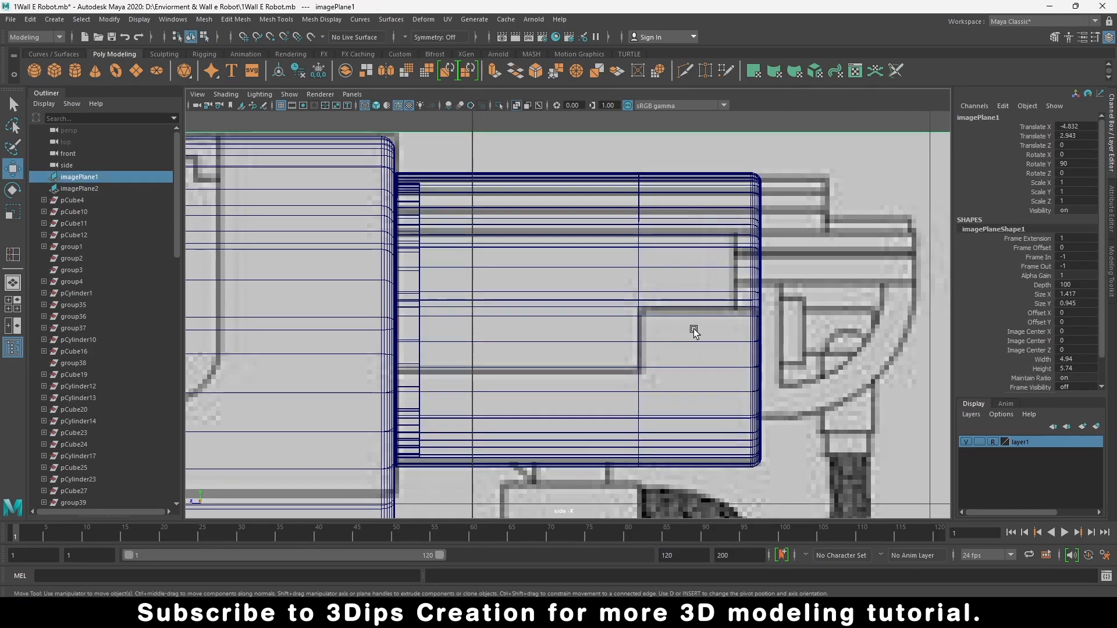
left_click(680, 299)
right_click(680, 299, "shift")
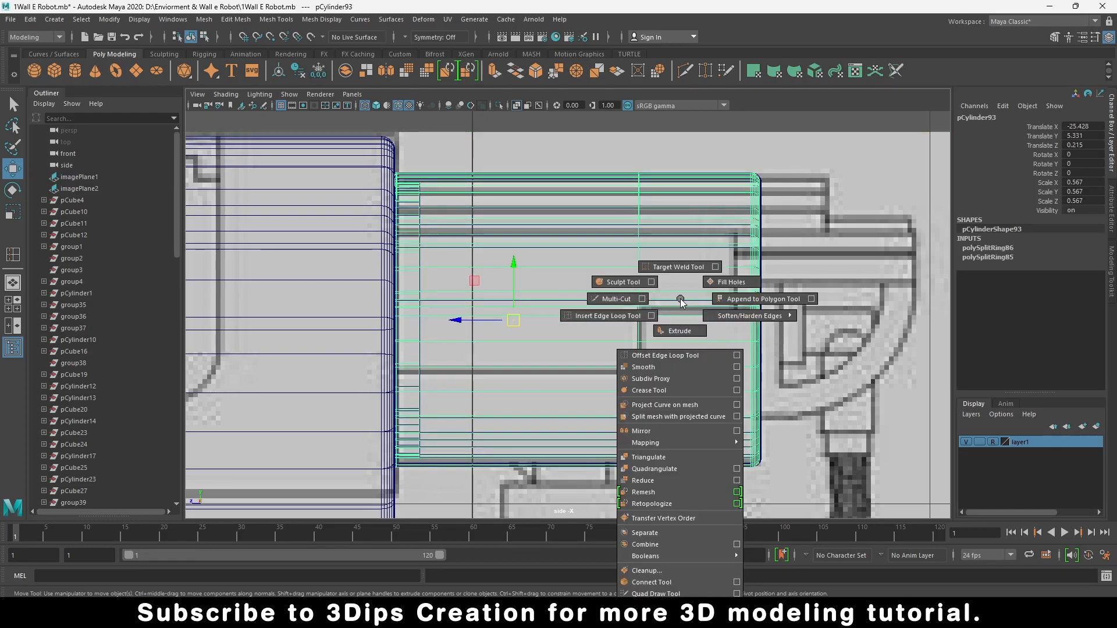
right_click_drag(680, 300, 684, 261)
left_click(684, 301)
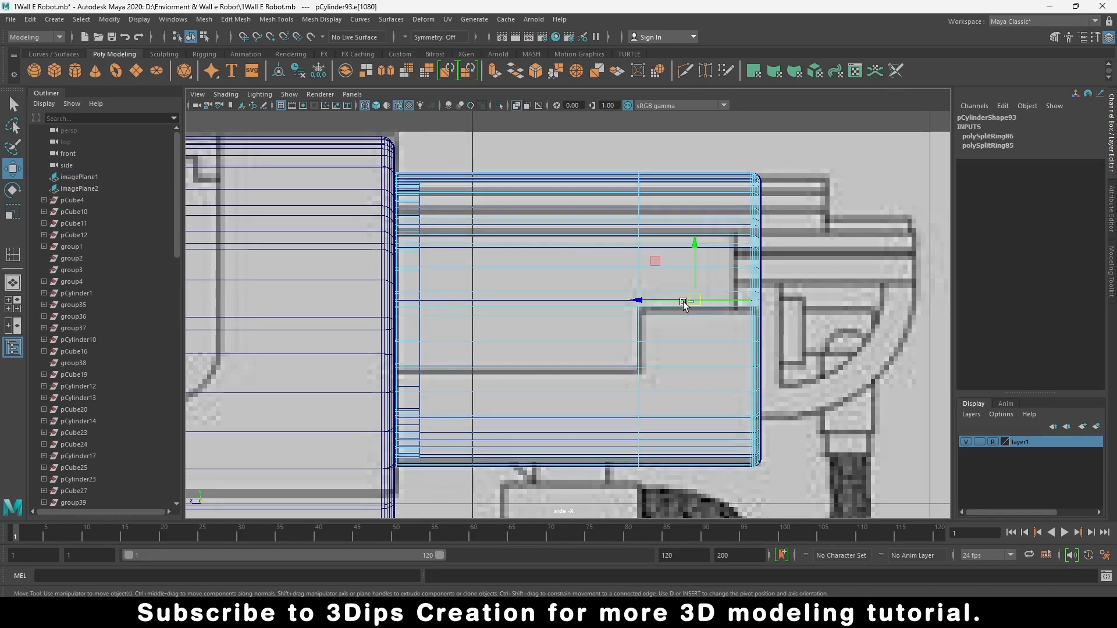
right_click_drag(681, 304, 664, 384, "shift")
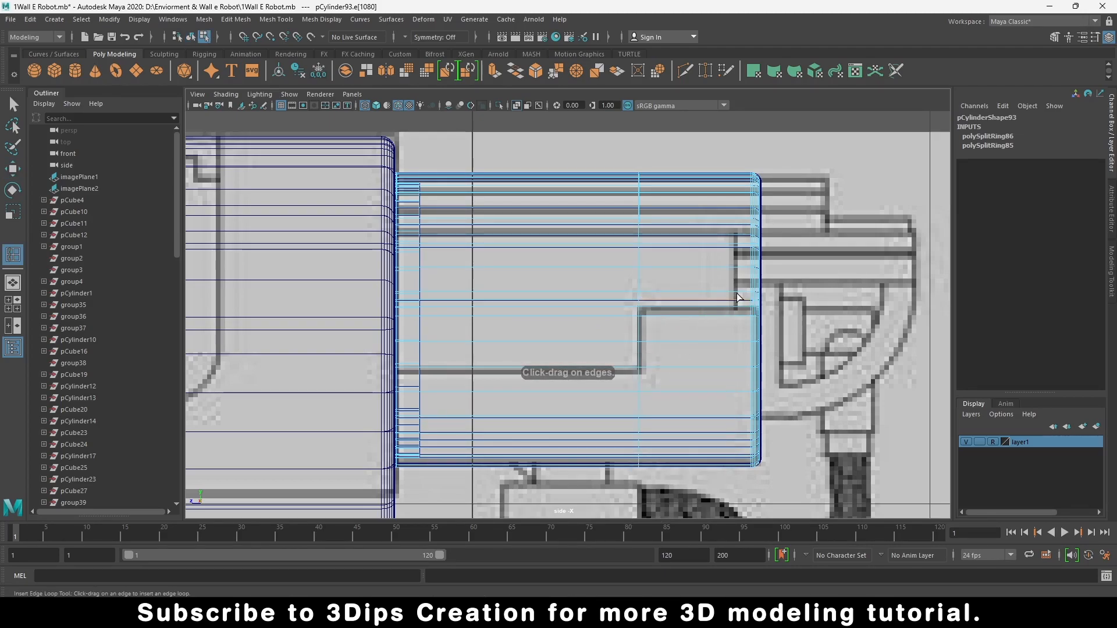
left_click_drag(740, 295, 737, 296)
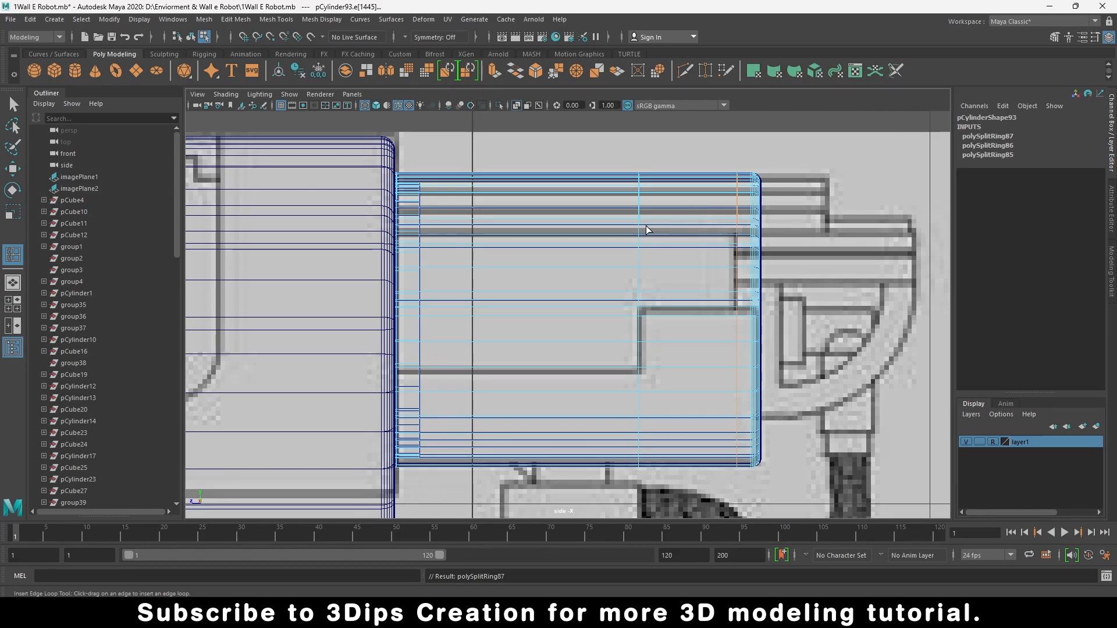
key("w")
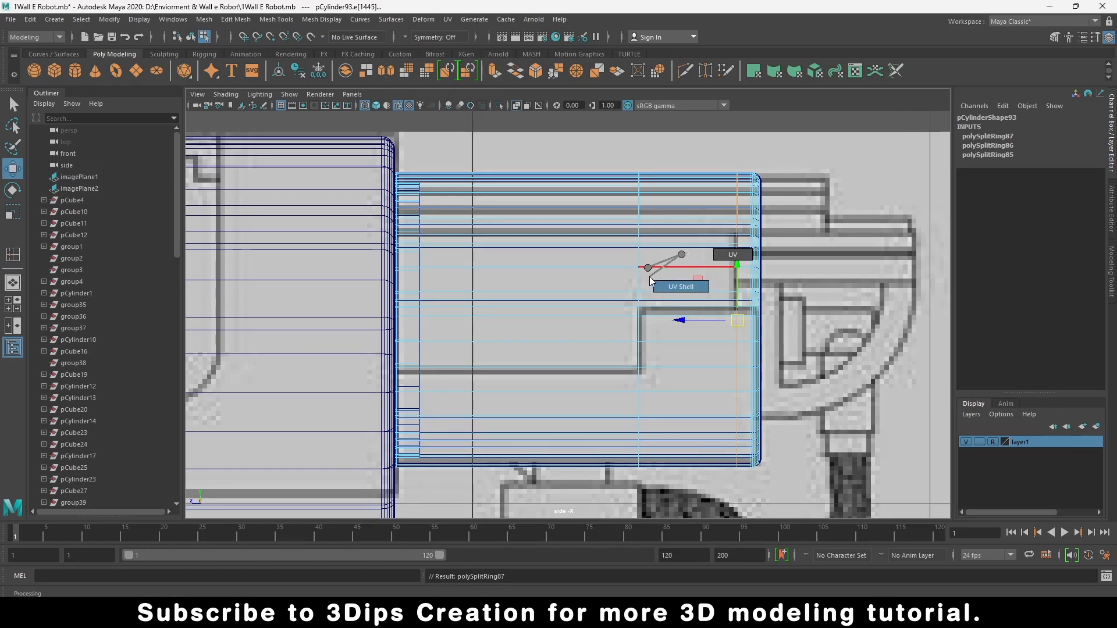
right_click_drag(614, 281, 650, 272)
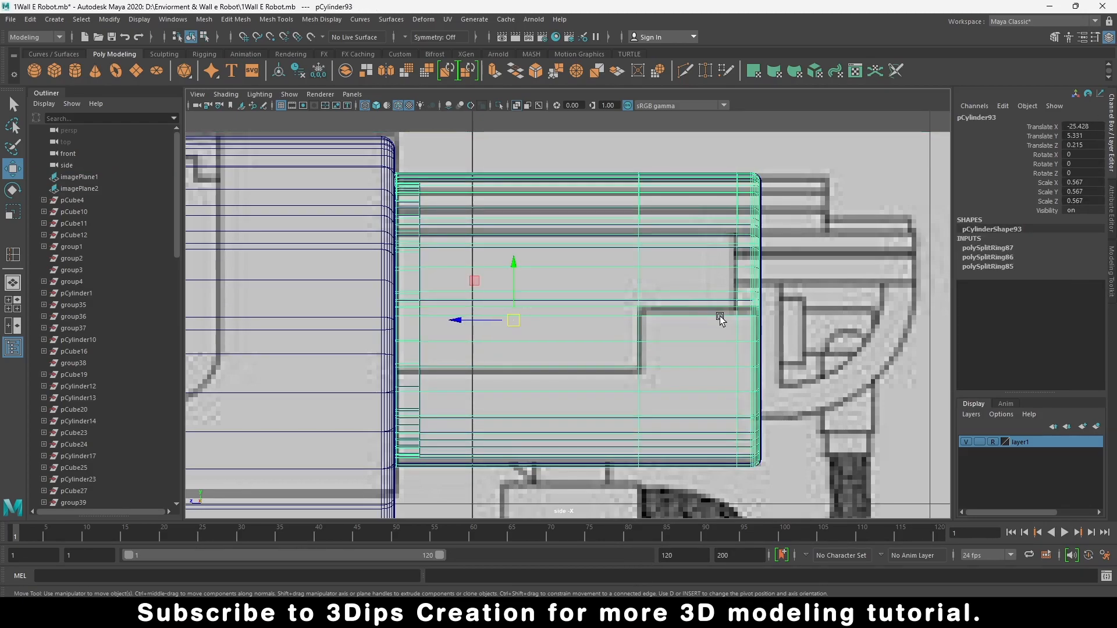
Step: Select the side faces of the second eye's housing copy that form the reference's stepped lower section, including the raised rear block
right_click_drag(720, 296, 724, 337)
left_click(682, 309)
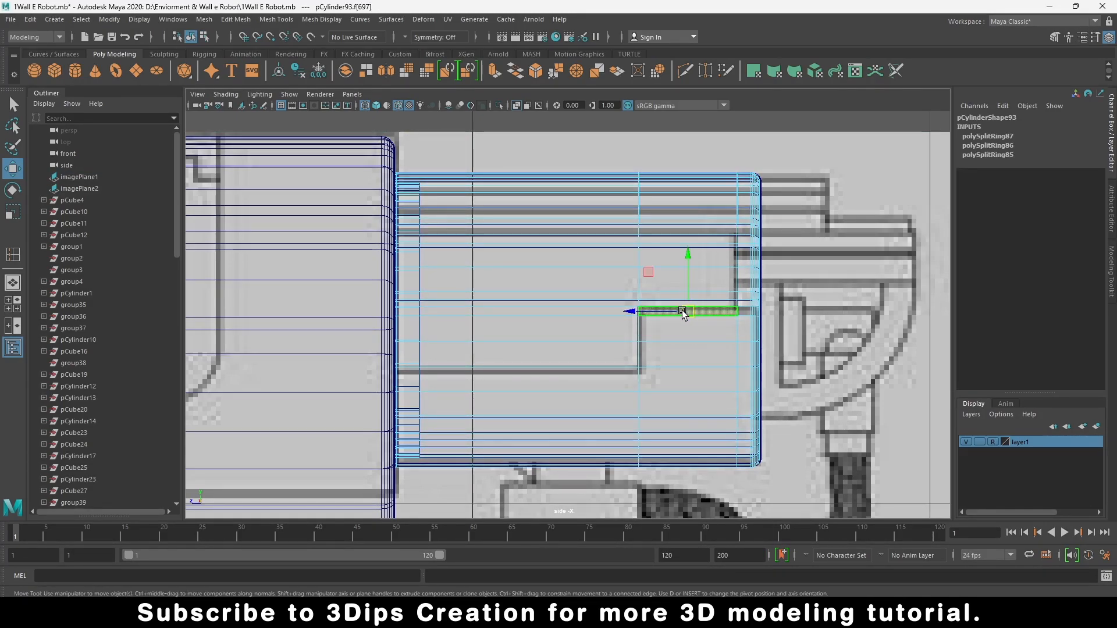
scroll(775, 336, "up", 2)
scroll(796, 316, "up", 2)
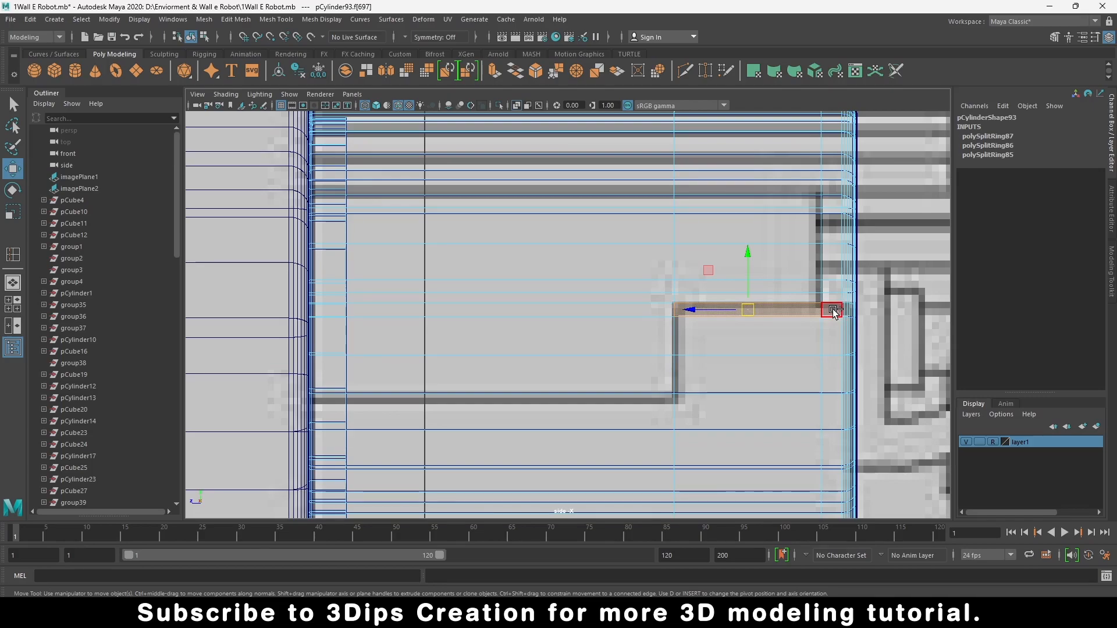
left_click(833, 311, "shift")
left_click(707, 333, "shift")
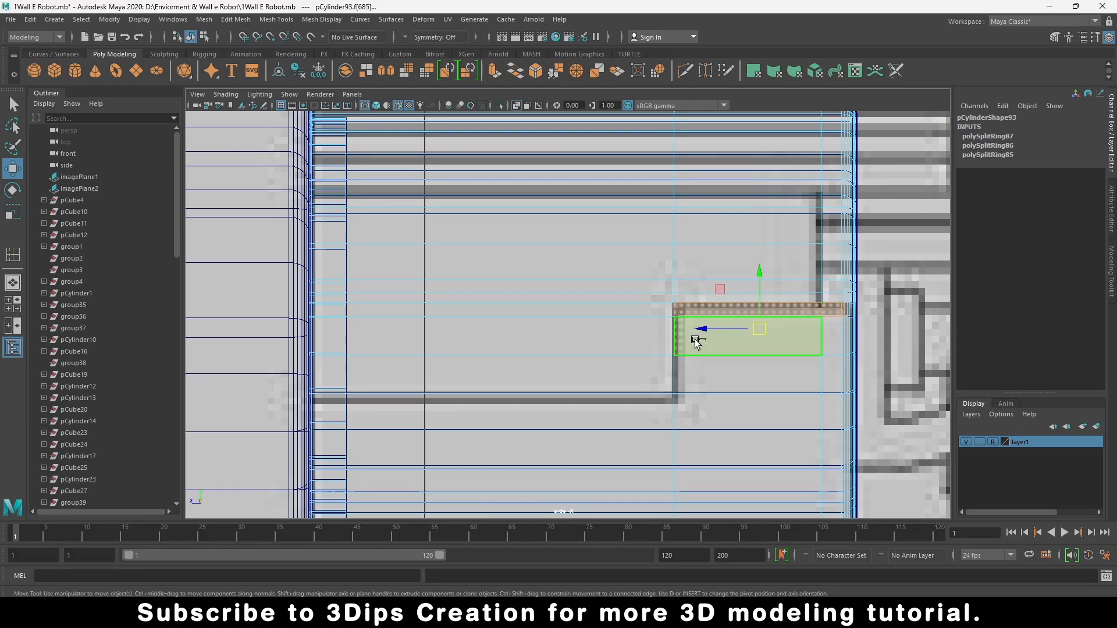
left_click(708, 376, "shift")
left_click(722, 402, "shift")
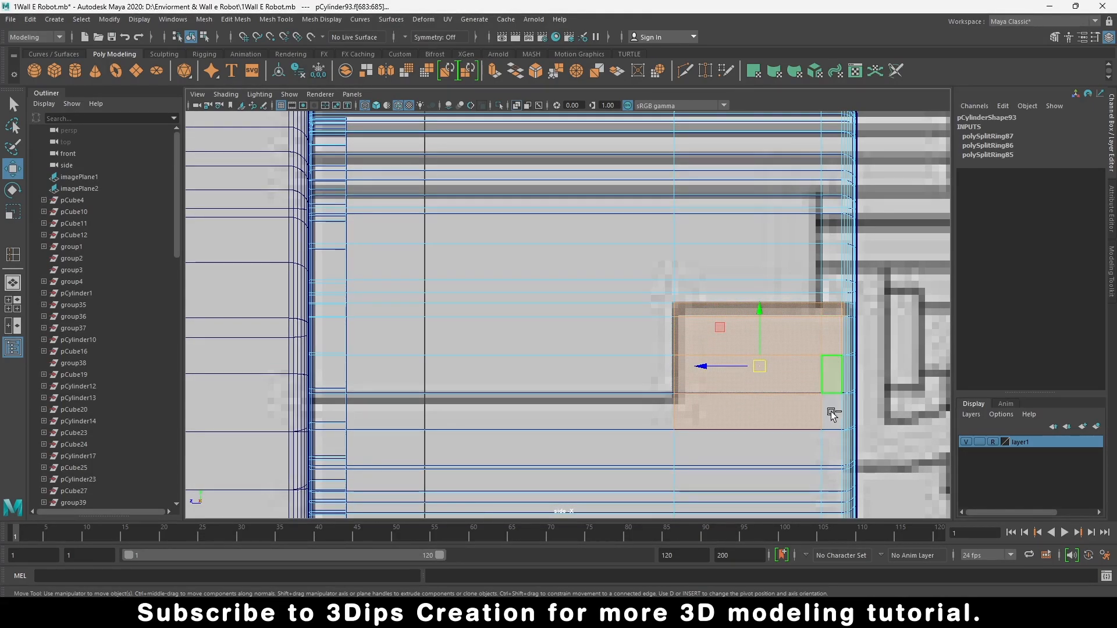
left_click(347, 420, "shift")
left_click(530, 456, "shift")
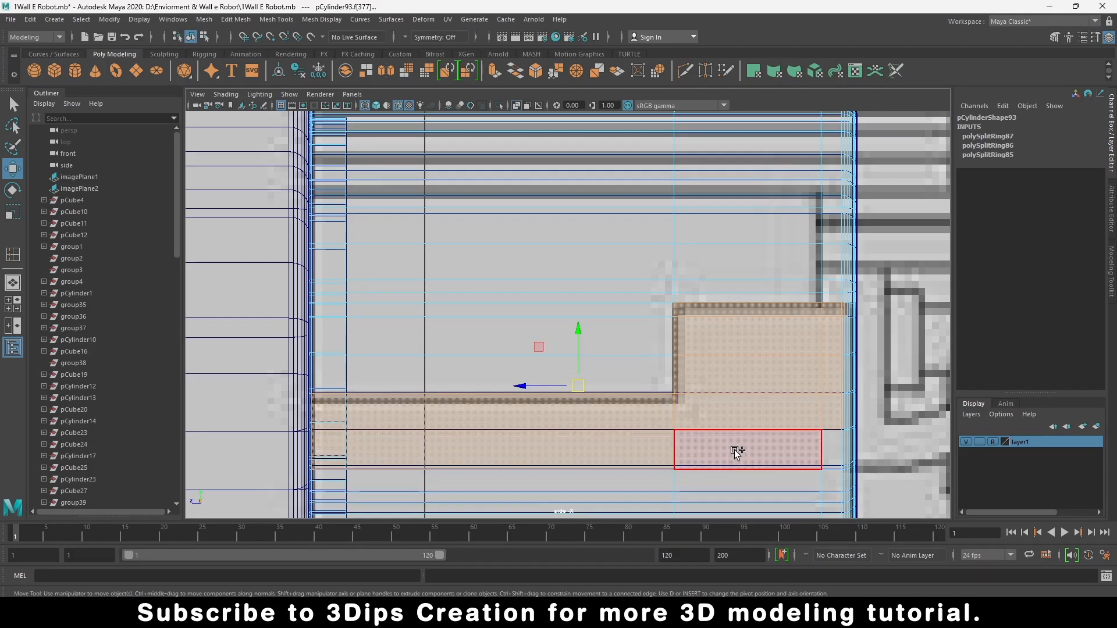
left_click(737, 453, "shift")
Step: Extend the face selection around the underside of the housing copy, adding each lengthwise strip on both sides of the step loop
key("space")
key("space")
scroll(730, 390, "down", 4)
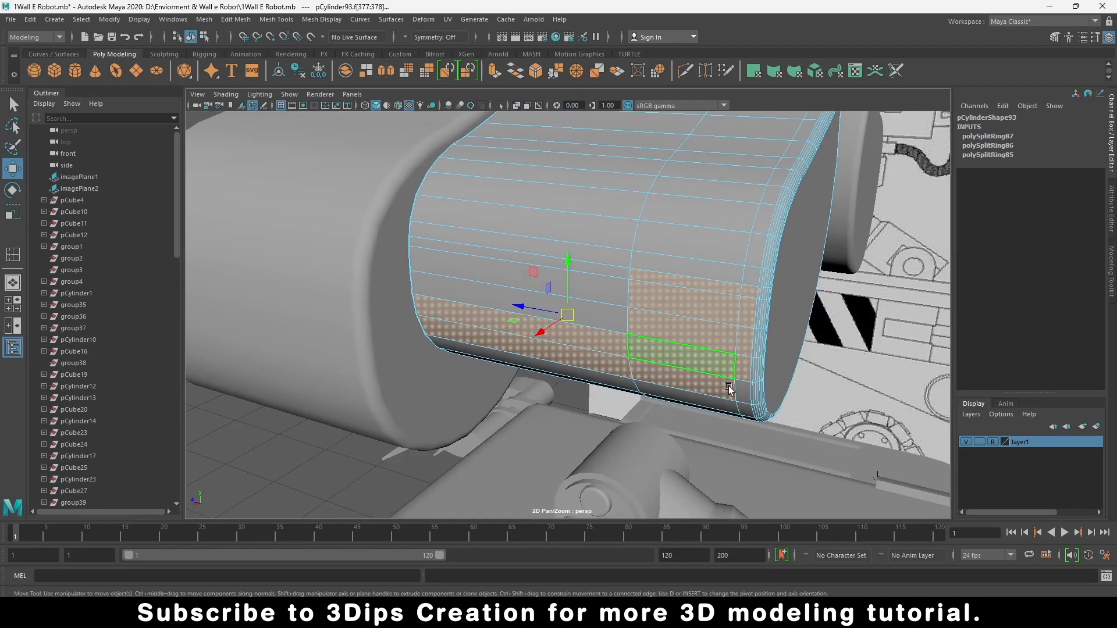
left_click_drag(736, 454, 747, 397, "alt")
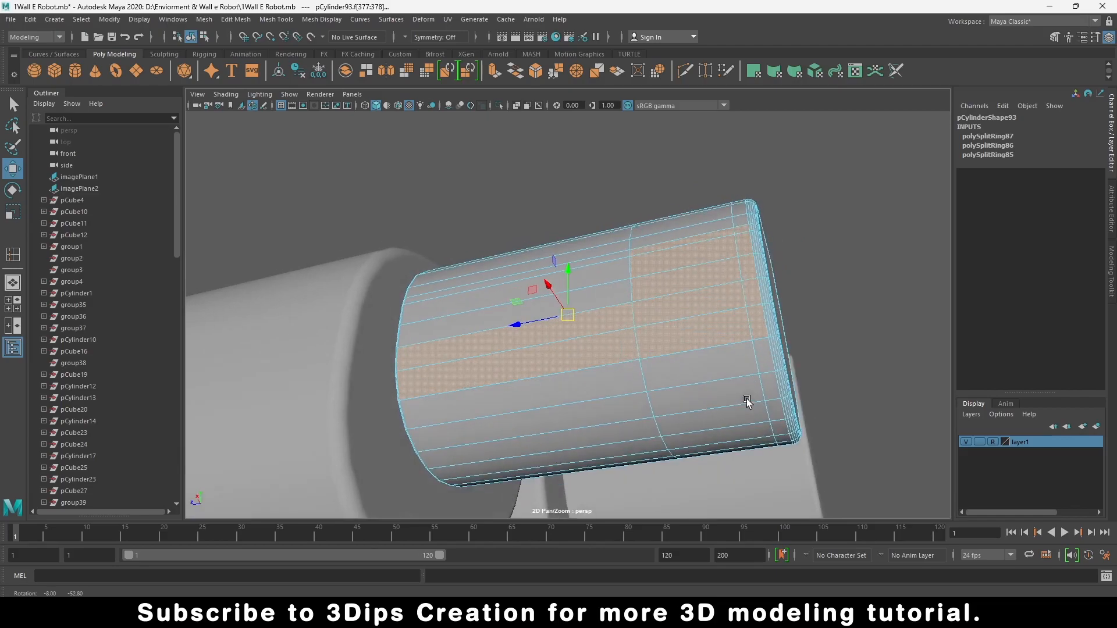
left_click(761, 355, "shift")
left_click(569, 371, "shift")
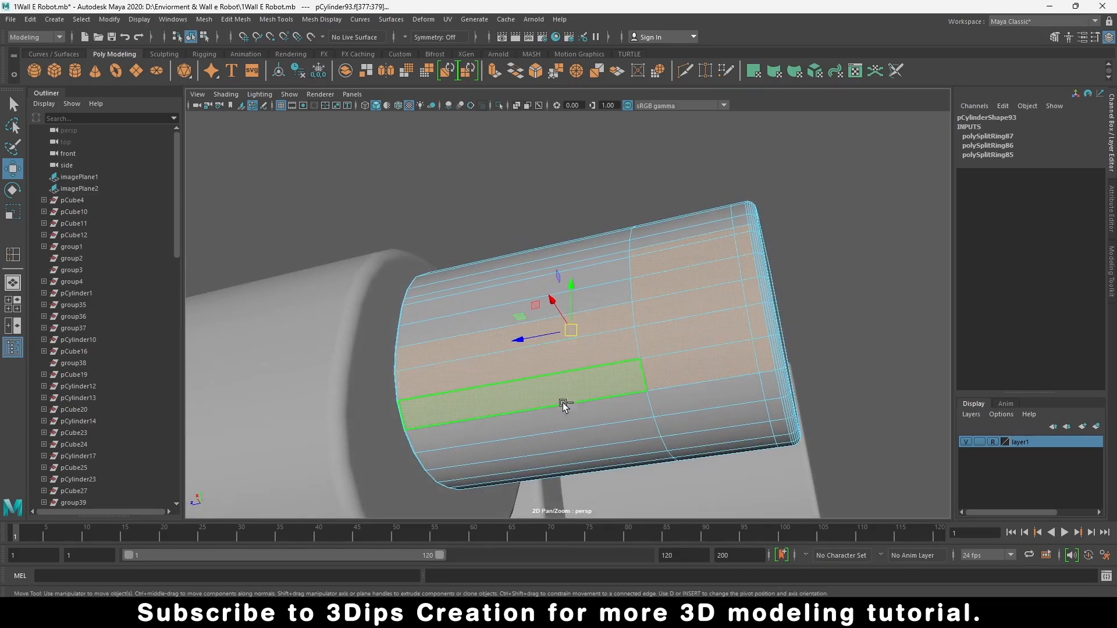
left_click(564, 418, "shift")
left_click_drag(771, 387, 815, 390, "alt")
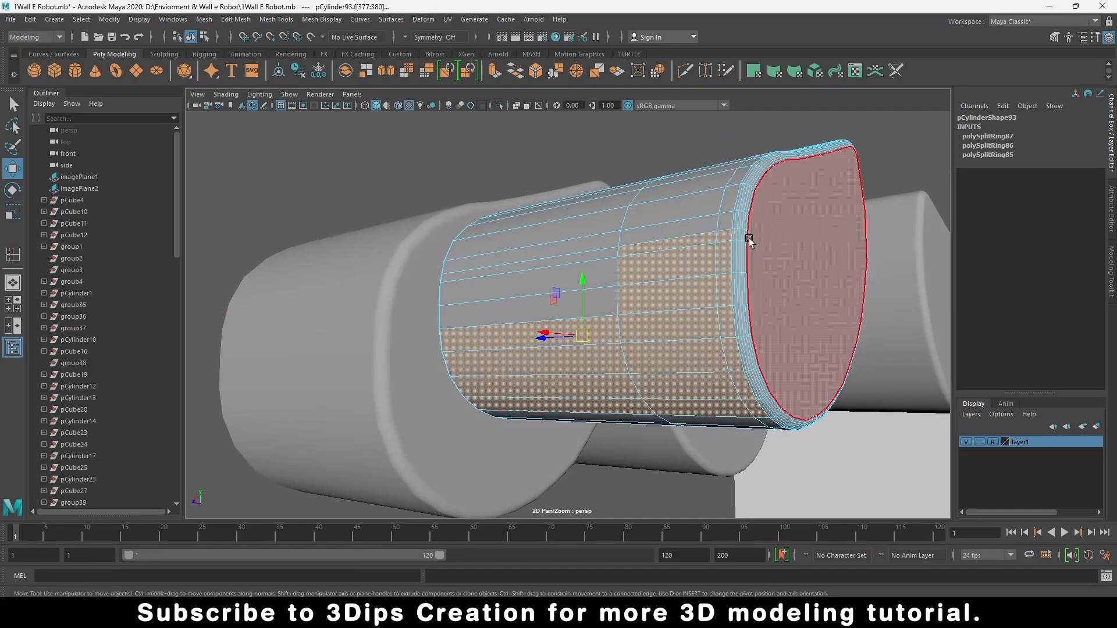
left_click_drag(748, 242, 748, 347, "alt")
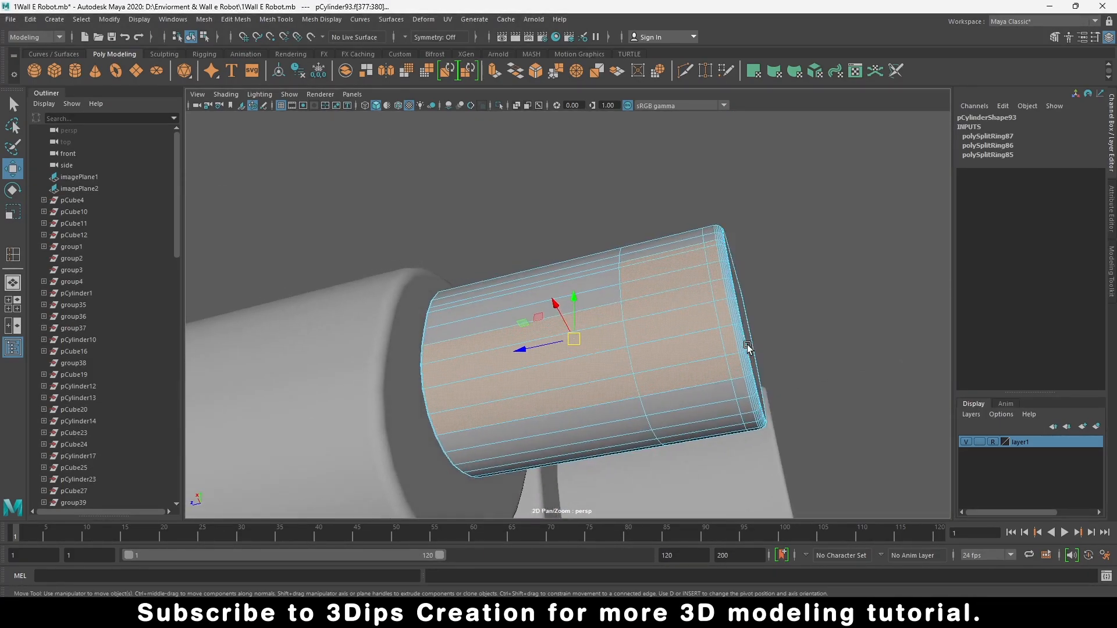
left_click(742, 390, "shift")
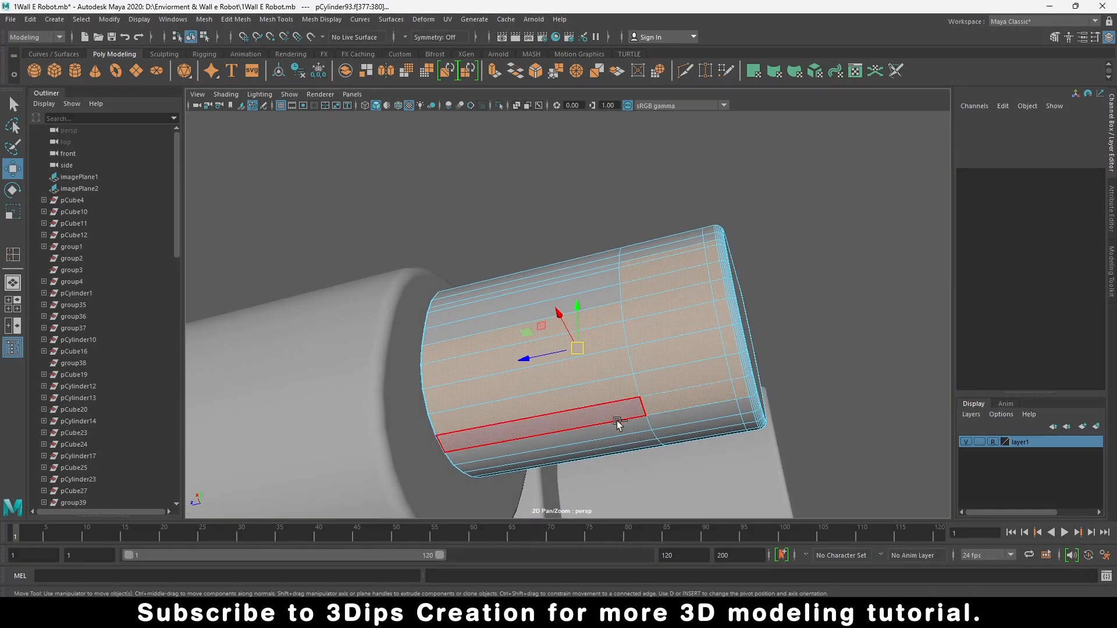
left_click(681, 424, "shift")
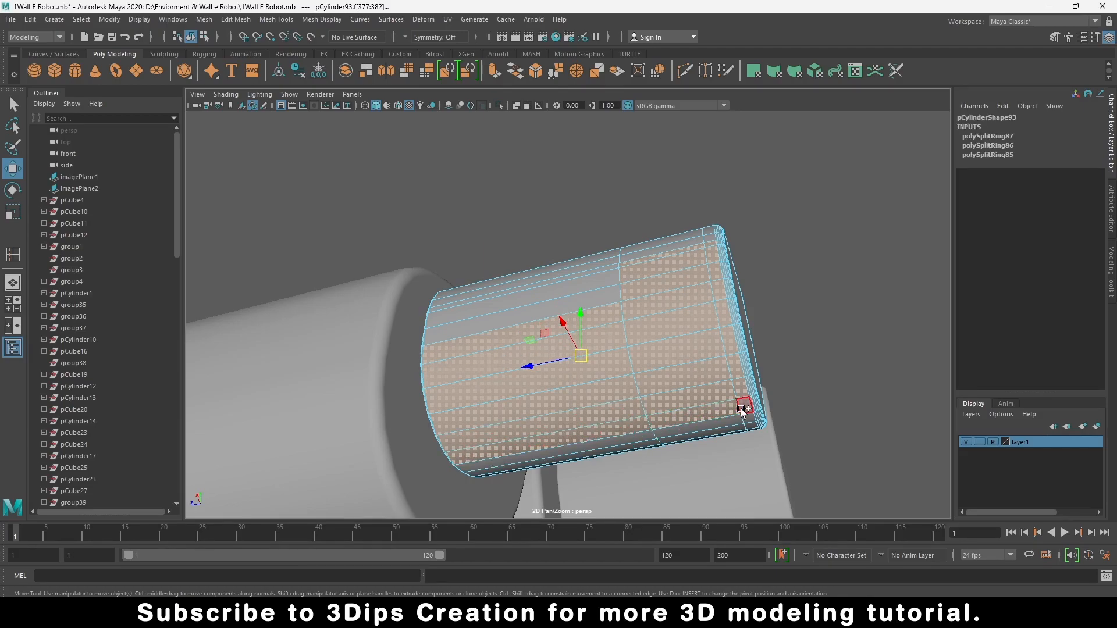
left_click_drag(615, 425, 616, 412, "alt")
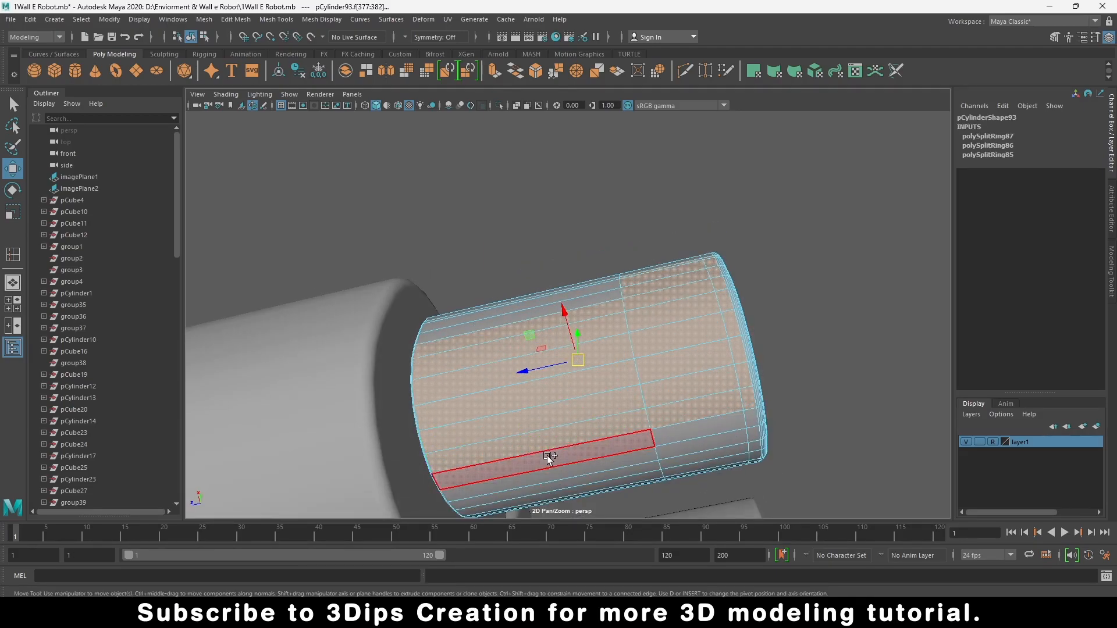
left_click(710, 422, "shift")
Step: Continue the face selection up the opposite side of the housing copy, adding the strips from the rear end forward
left_click_drag(750, 418, 631, 376, "alt")
left_click(616, 378, "shift")
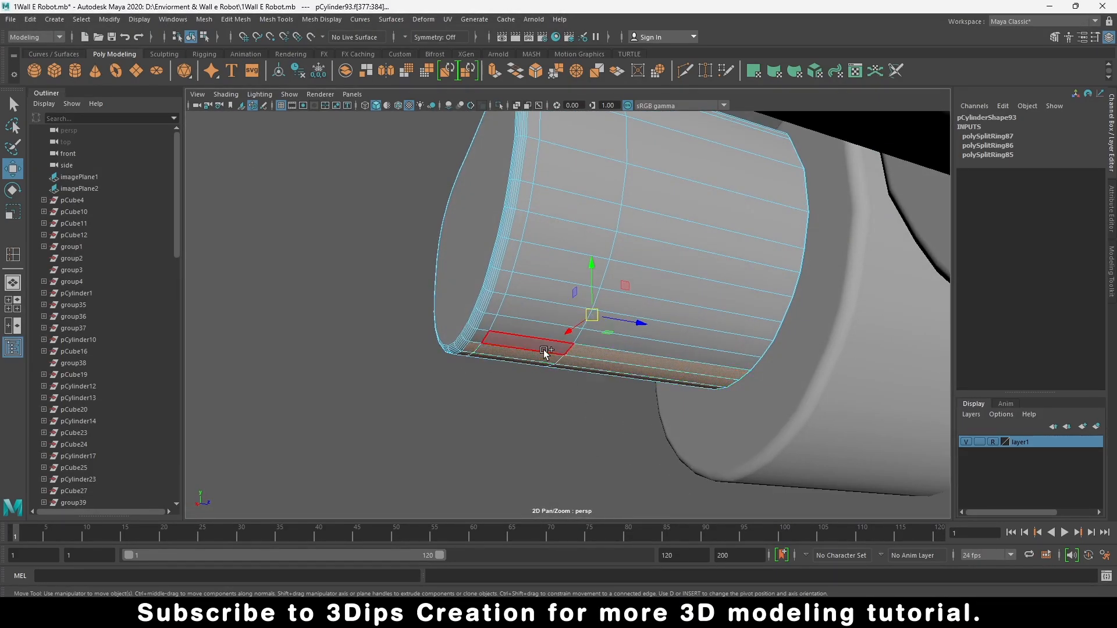
left_click(479, 322, "shift")
scroll(518, 327, "up", 5)
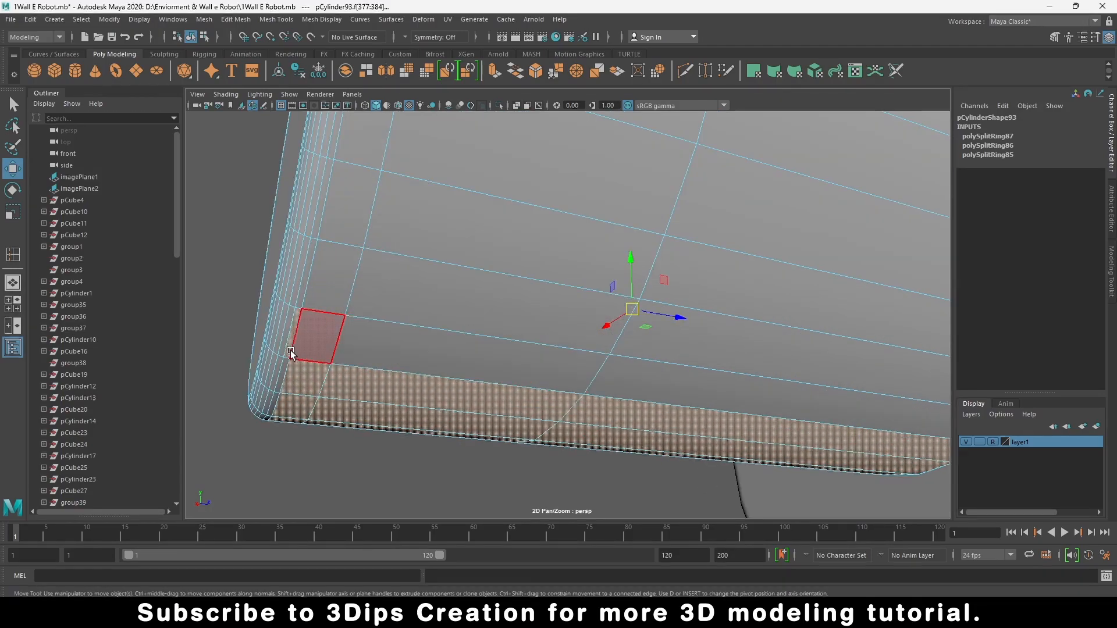
left_click(292, 347, "shift")
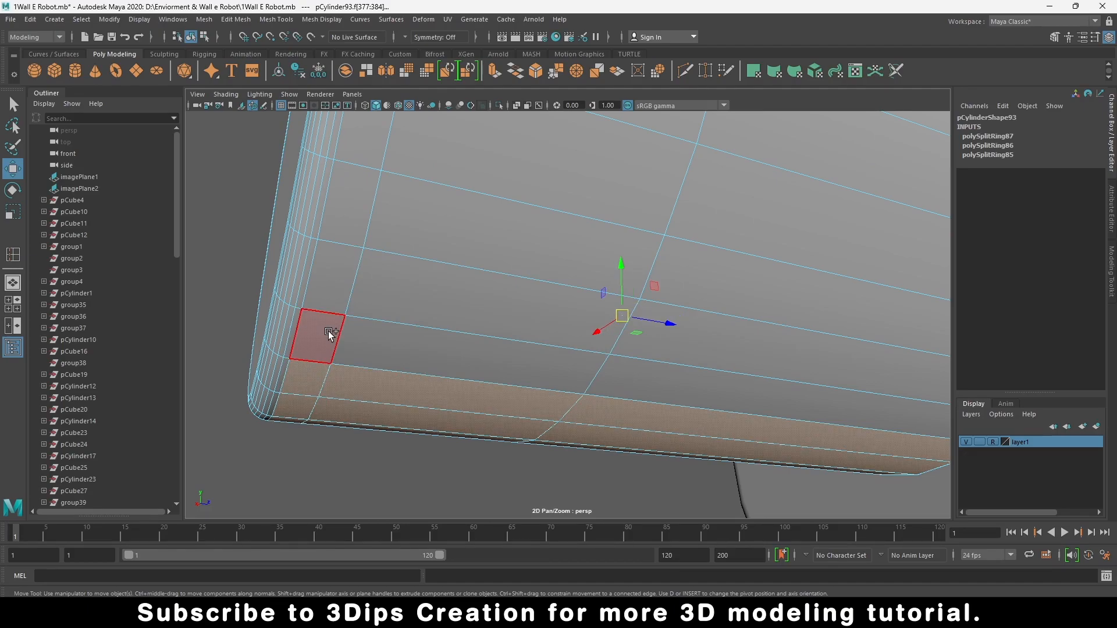
left_click(331, 334, "shift")
left_click(407, 340, "shift")
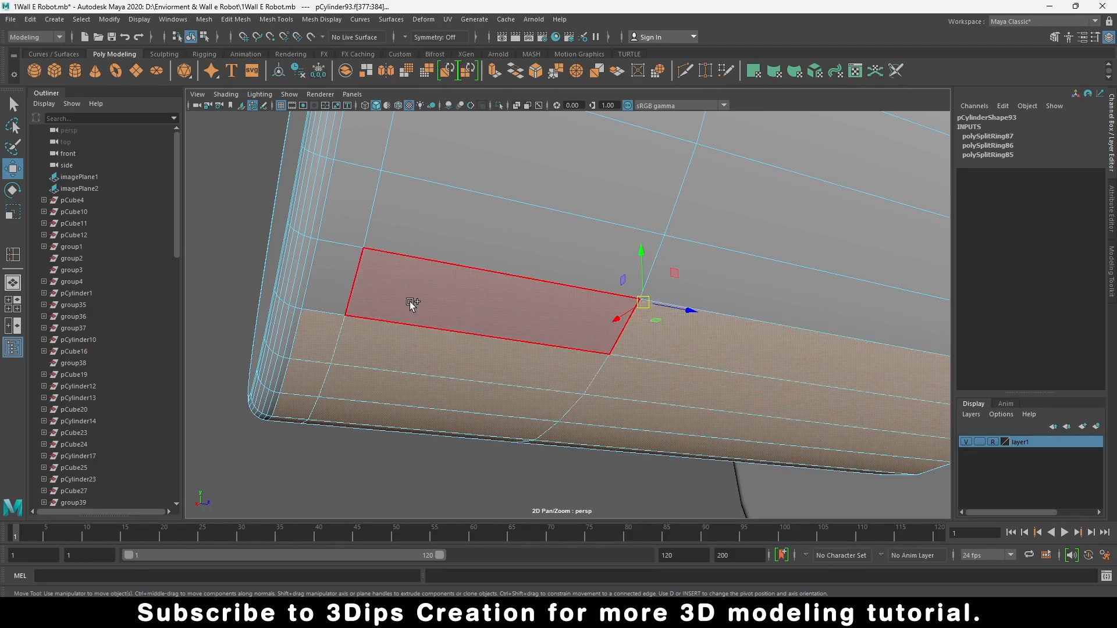